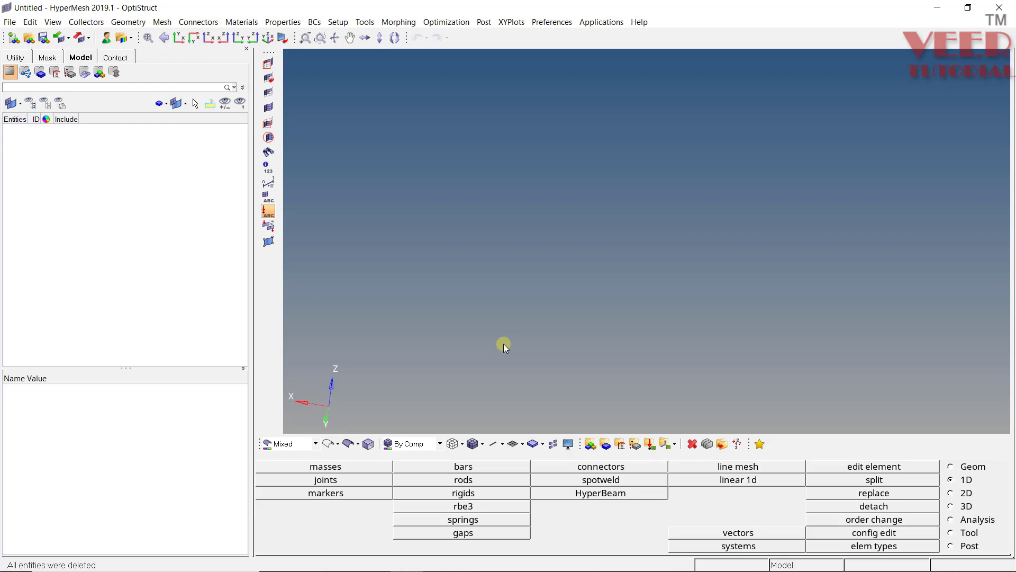
# - Open the model file Bolt1.hm
pyautogui.click(28, 37)
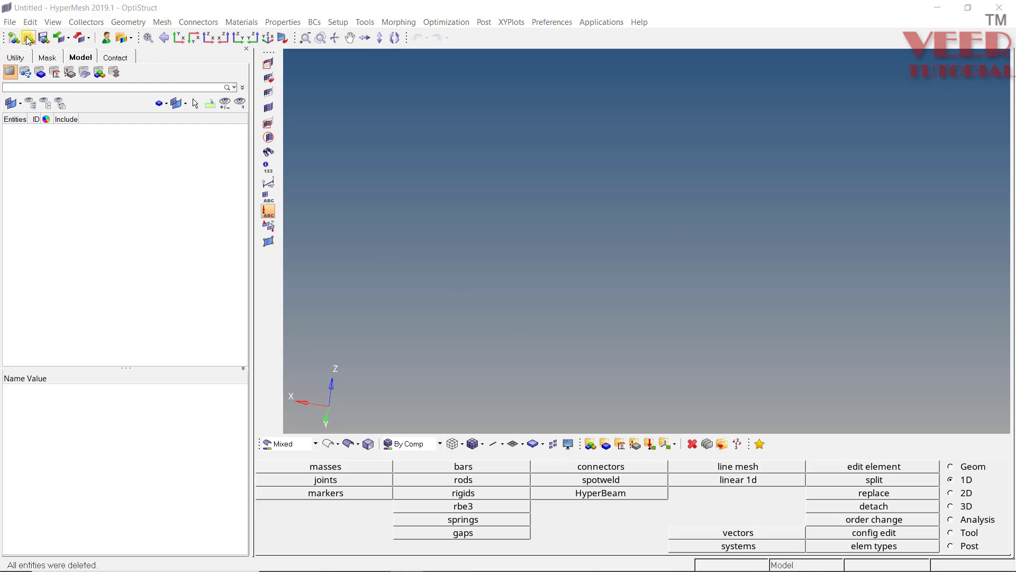
pyautogui.doubleClick(227, 186)
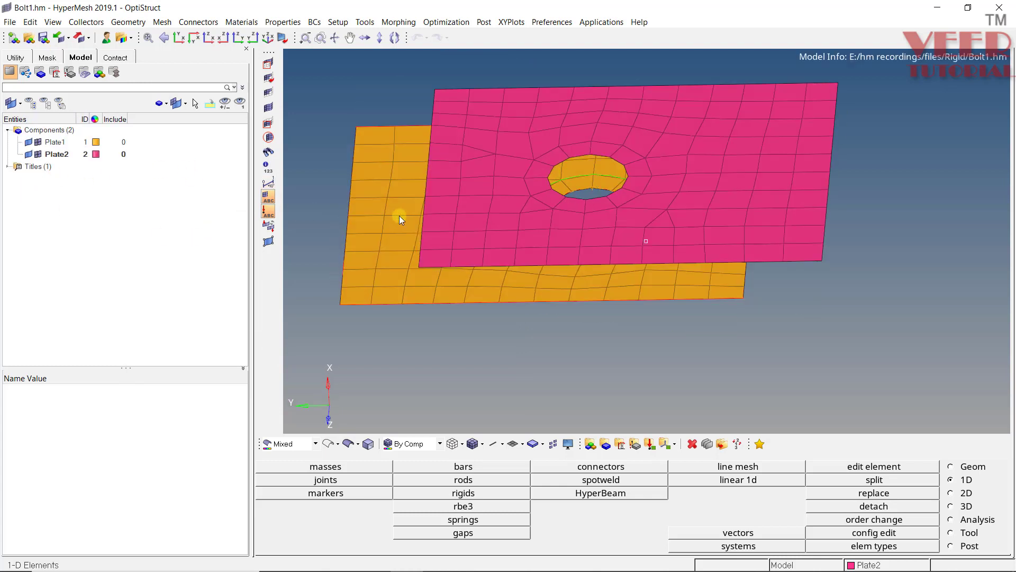
# - Examine the two overlapping meshed plates and the alignment of their bolt holes from several angles
pyautogui.keyDown('ctrl'); pyautogui.moveTo(422, 157); pyautogui.dragTo(524, 248); pyautogui.keyUp('ctrl')
pyautogui.scroll(5, 525, 247)
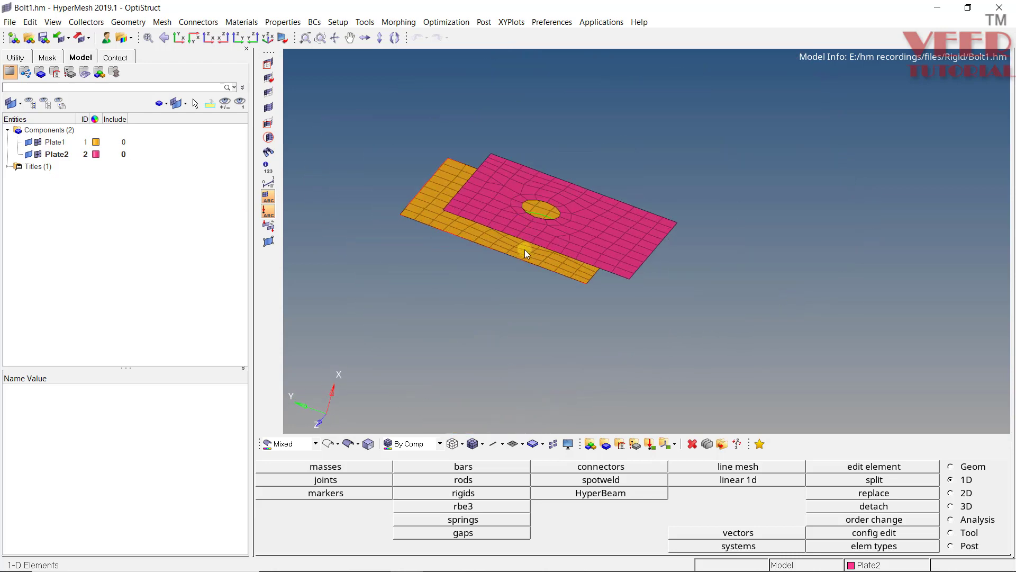
pyautogui.keyDown('ctrl'); pyautogui.moveTo(557, 278); pyautogui.dragTo(554, 231); pyautogui.keyUp('ctrl')
pyautogui.scroll(-2, 553, 231)
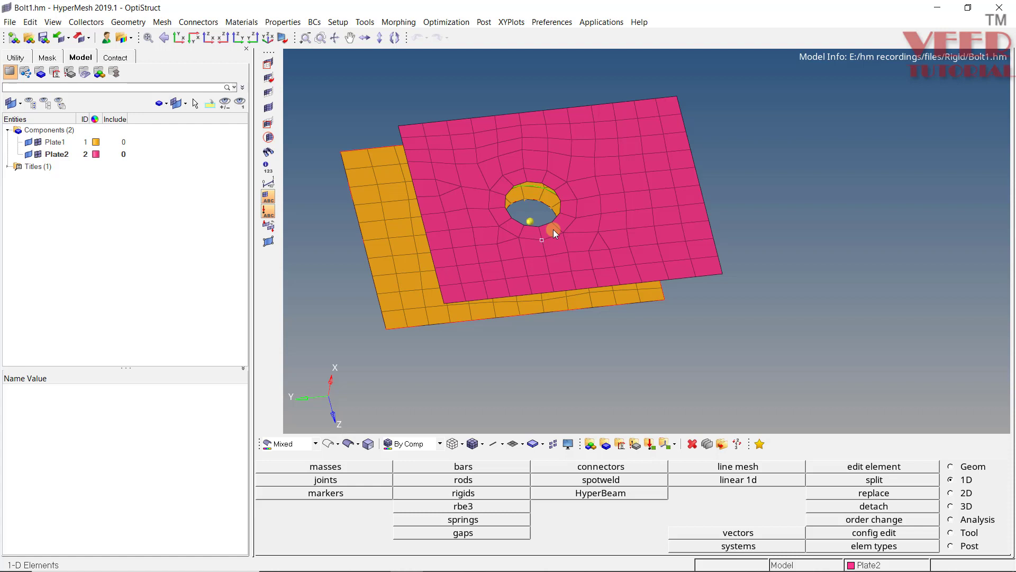
pyautogui.keyDown('ctrl'); pyautogui.scroll(3, 560, 181); pyautogui.keyUp('ctrl')
pyautogui.moveTo(560, 181)
pyautogui.keyDown('ctrl'); pyautogui.mouseDown()
pyautogui.moveTo(572, 273)
pyautogui.moveTo(535, 195)
pyautogui.moveTo(550, 184)
pyautogui.moveTo(575, 244)
pyautogui.moveTo(594, 203)
pyautogui.moveTo(605, 211)
pyautogui.moveTo(590, 179)
pyautogui.moveTo(565, 163)
pyautogui.mouseUp(); pyautogui.keyUp('ctrl')
pyautogui.keyDown('ctrl'); pyautogui.scroll(-2, 575, 244); pyautogui.keyUp('ctrl')
pyautogui.keyDown('ctrl'); pyautogui.scroll(5, 594, 203); pyautogui.keyUp('ctrl')
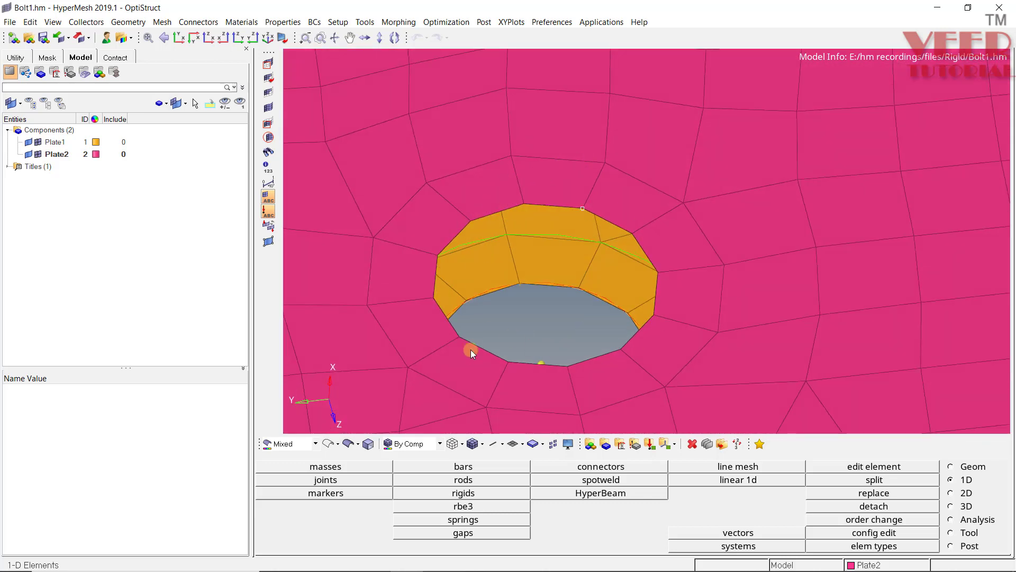
pyautogui.scroll(-5, 478, 219)
pyautogui.keyDown('ctrl'); pyautogui.moveTo(549, 235); pyautogui.dragTo(491, 234); pyautogui.keyUp('ctrl')
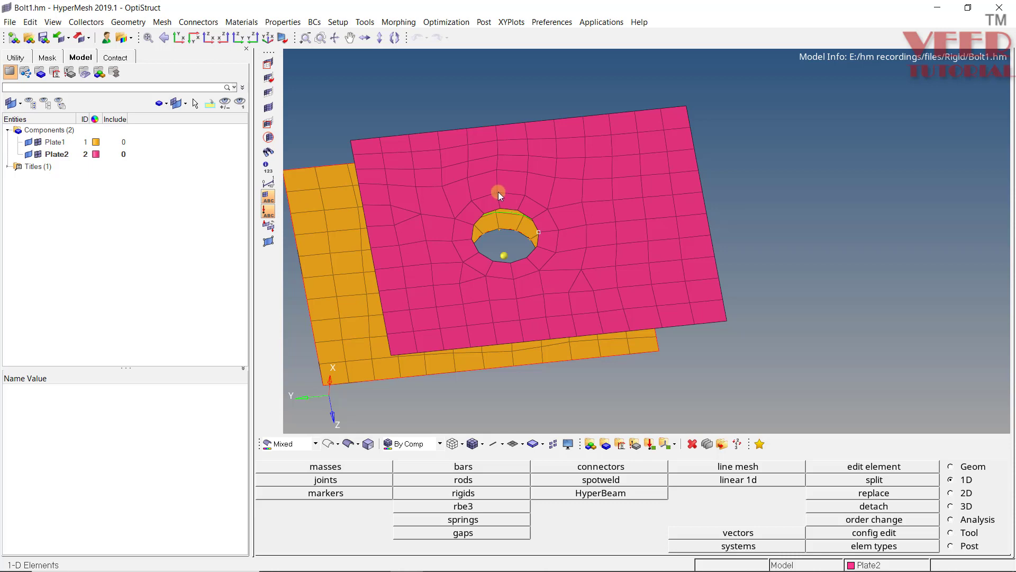
pyautogui.scroll(5, 497, 192)
pyautogui.keyDown('ctrl'); pyautogui.moveTo(593, 230); pyautogui.dragTo(582, 198); pyautogui.keyUp('ctrl')
pyautogui.scroll(-5, 583, 199)
pyautogui.keyDown('ctrl'); pyautogui.moveTo(630, 225); pyautogui.dragTo(574, 248); pyautogui.keyUp('ctrl')
pyautogui.scroll(2, 568, 248)
pyautogui.scroll(3, 568, 247)
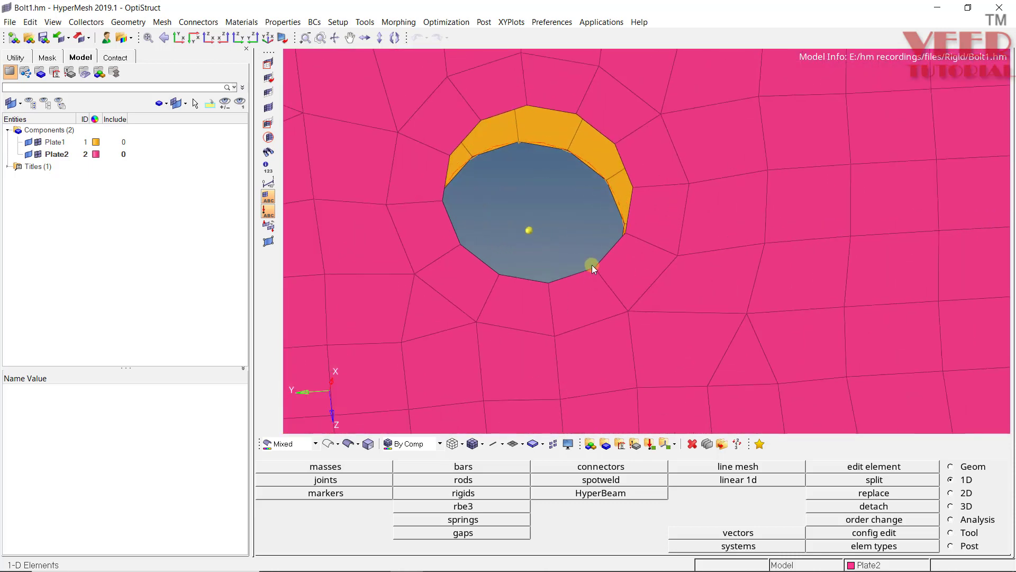
pyautogui.scroll(-2, 574, 332)
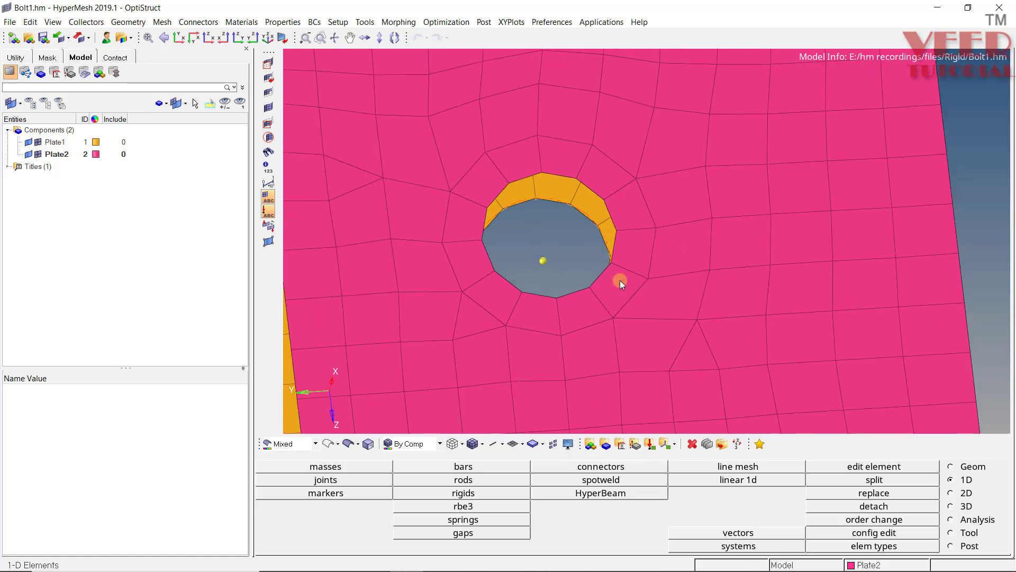
# - Isolate the Plate1 component and fit it in the view
pyautogui.rightClick(53, 144)
pyautogui.click(84, 289)
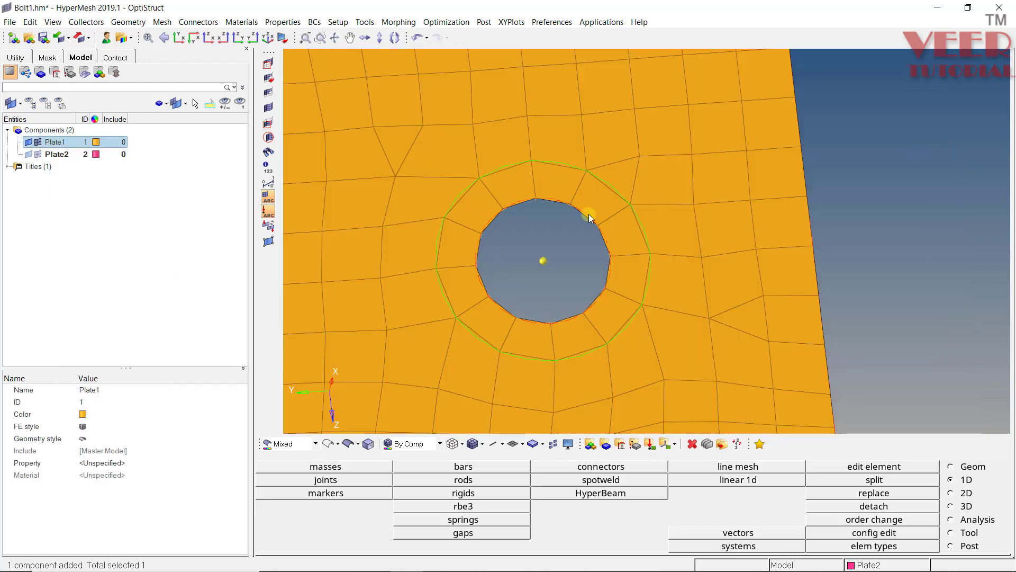
pyautogui.press('f')
# - Create a new component named rigid1
pyautogui.rightClick(59, 132)
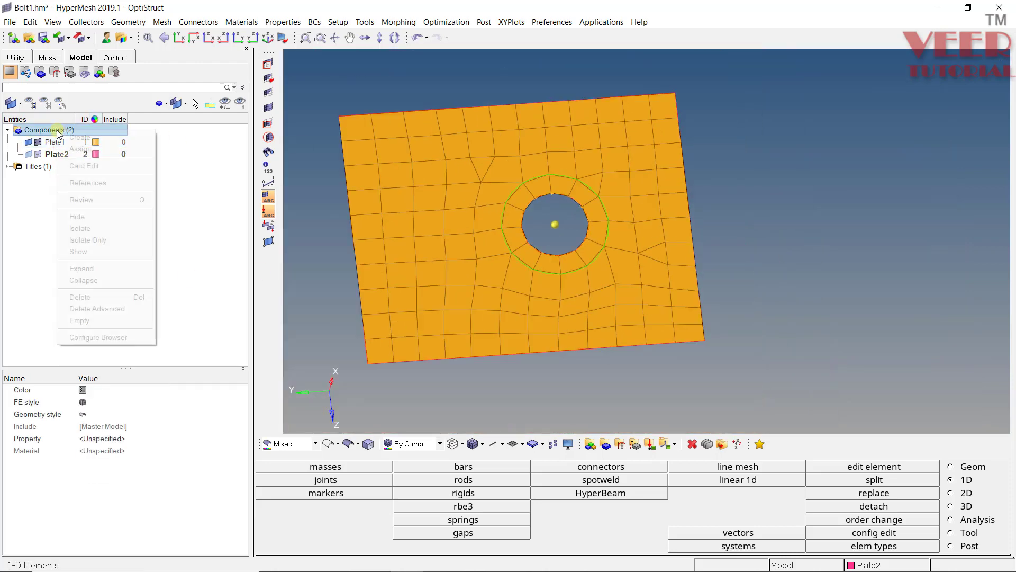
pyautogui.click(91, 138)
pyautogui.write('r')
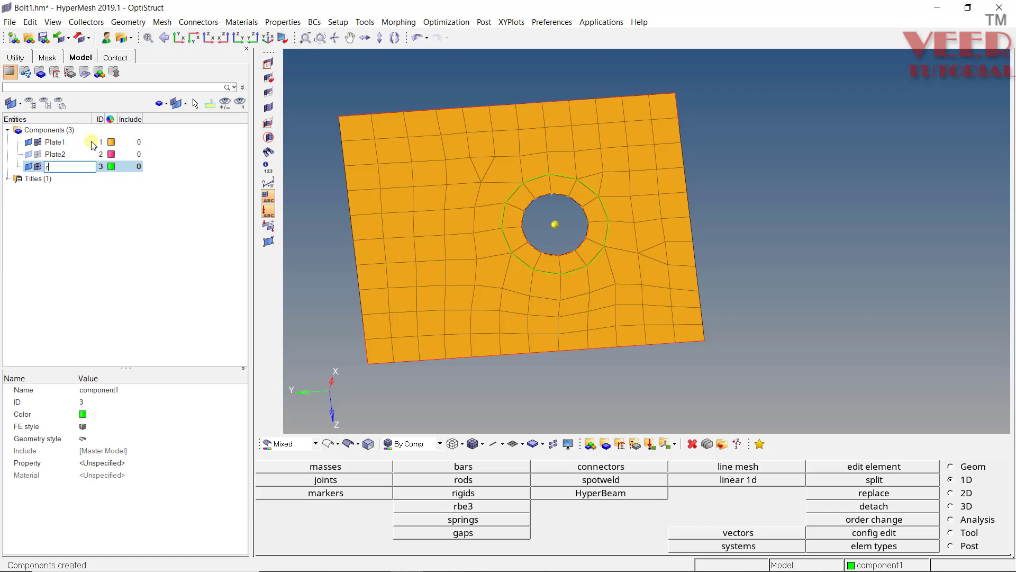
pyautogui.write('igid1')
pyautogui.press('Return')
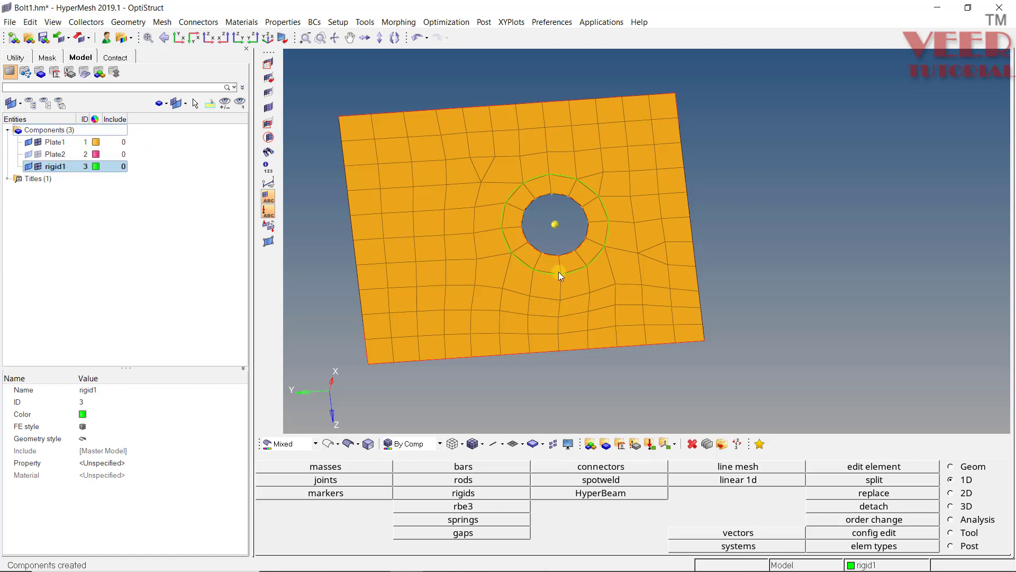
# - Clear all temporary nodes from the model
pyautogui.keyDown('ctrl'); pyautogui.moveTo(601, 218); pyautogui.dragTo(587, 196); pyautogui.keyUp('ctrl')
pyautogui.keyDown('ctrl'); pyautogui.scroll(3, 581, 194); pyautogui.keyUp('ctrl')
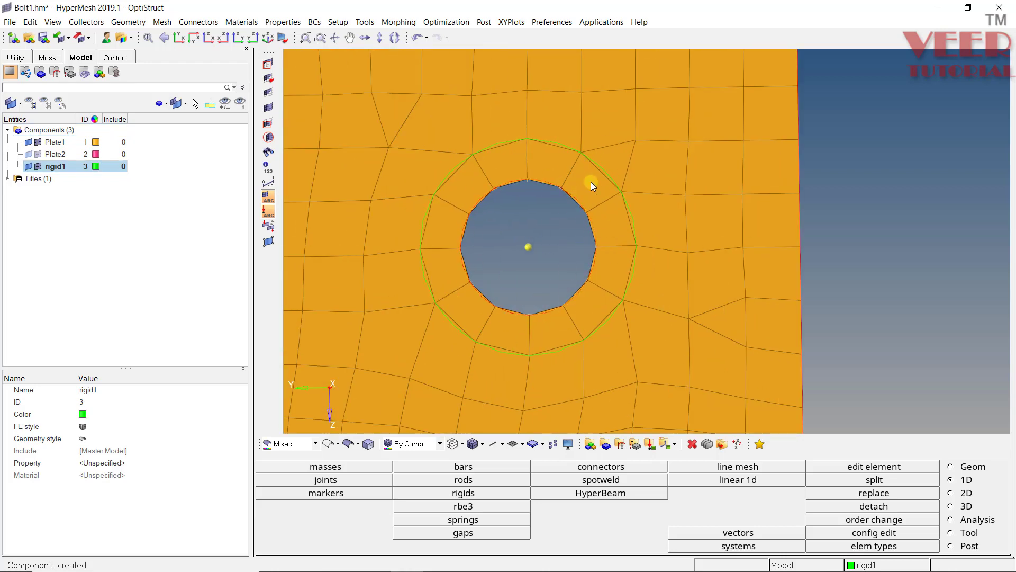
pyautogui.hotkey('shift', 'F2')
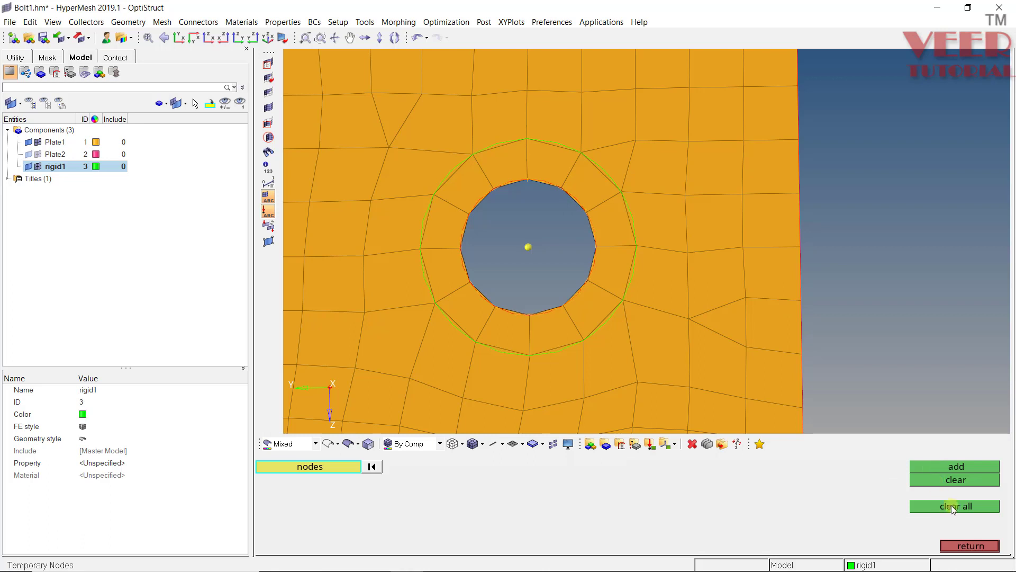
pyautogui.click(957, 505)
pyautogui.click(979, 545)
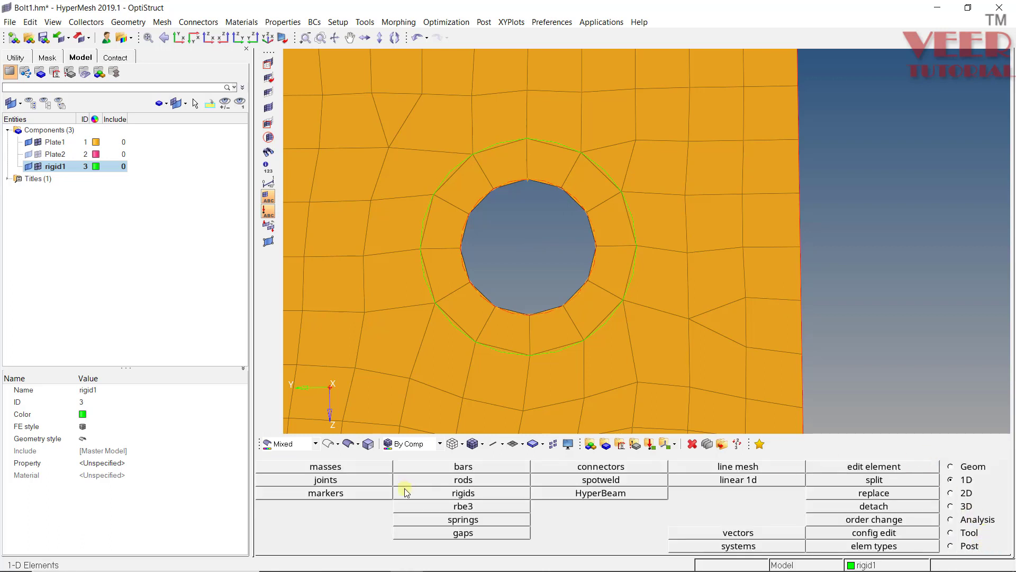
# - Create an RBE2 rigid on Plate1 with a calculated independent node, all six DOFs and both node rings around the hole as dependent nodes
pyautogui.click(456, 494)
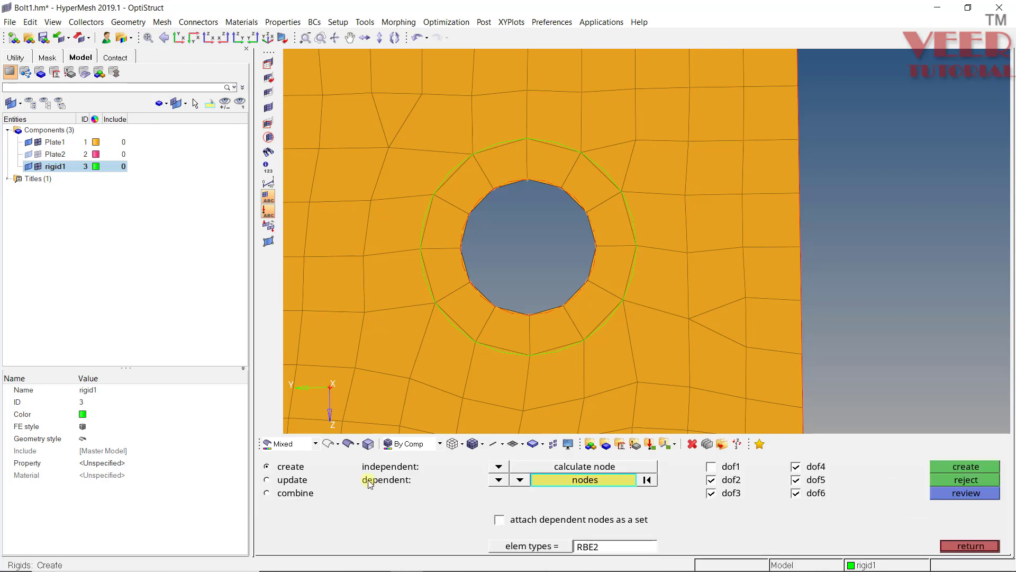
pyautogui.click(520, 480)
pyautogui.click(456, 480)
pyautogui.click(713, 468)
pyautogui.keyDown('shift'); pyautogui.click(535, 115); pyautogui.keyUp('shift')
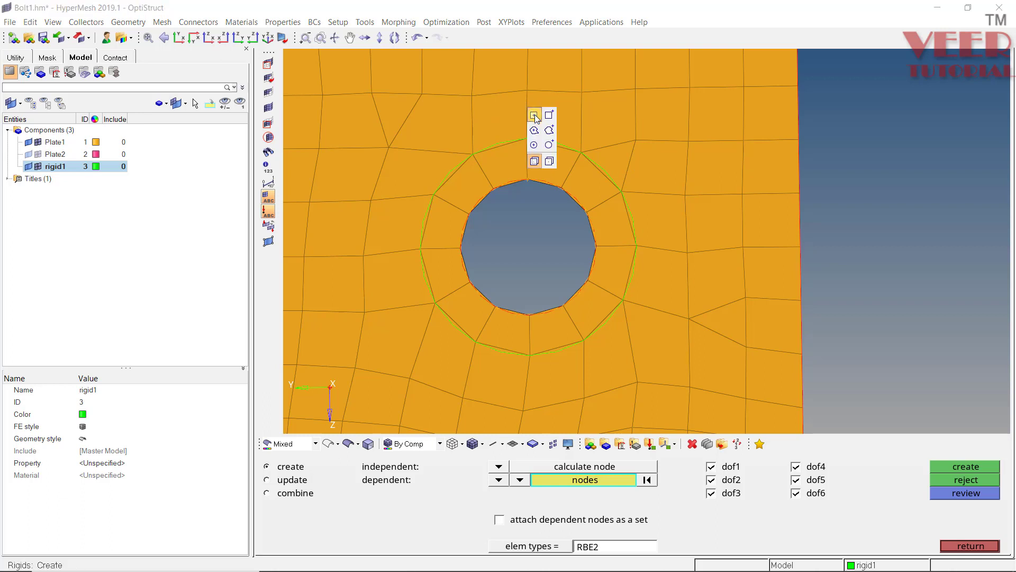
pyautogui.click(536, 145)
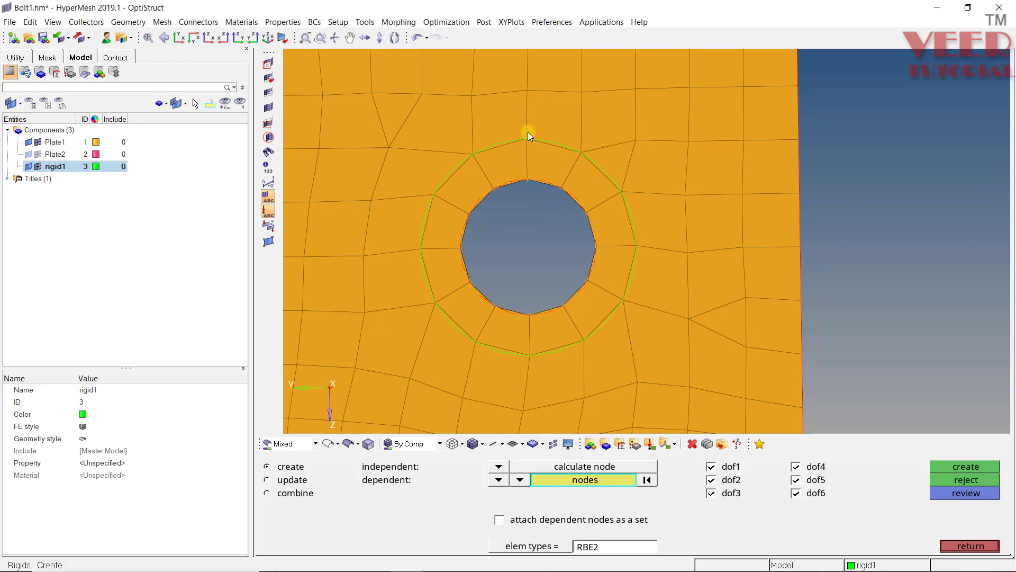
pyautogui.keyDown('shift'); pyautogui.moveTo(531, 129); pyautogui.dragTo(530, 374); pyautogui.keyUp('shift')
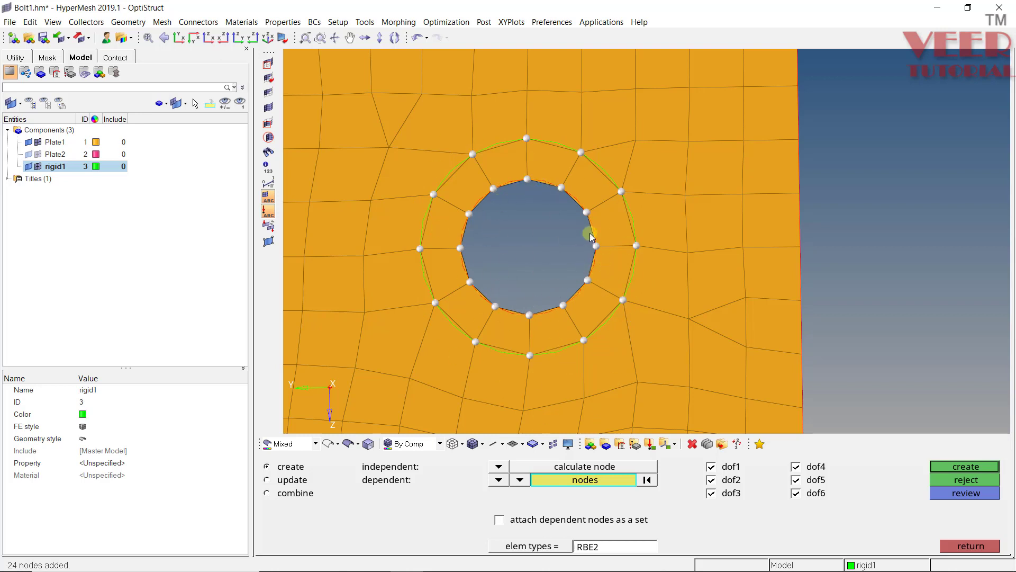
pyautogui.click(947, 468)
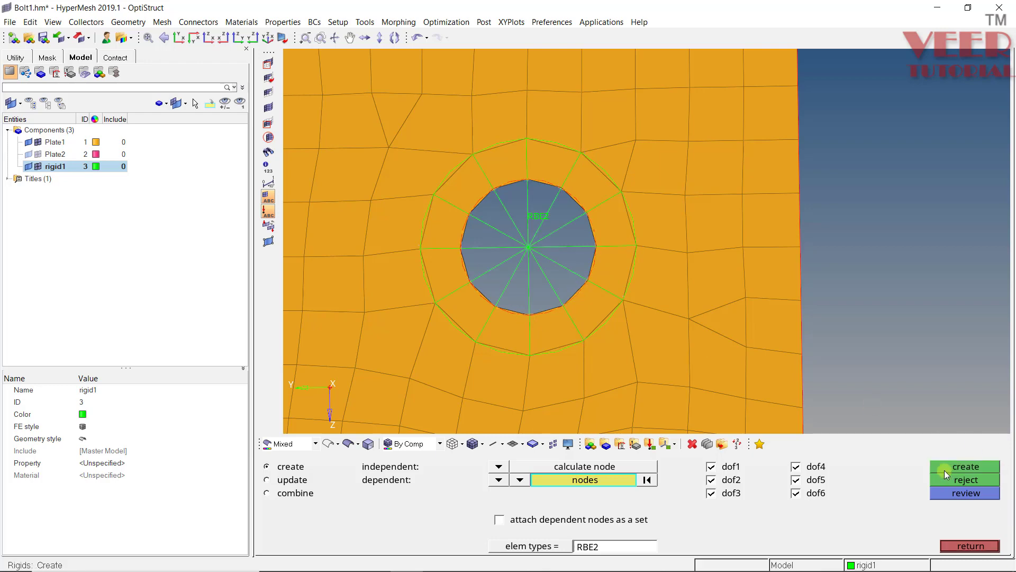
# - Isolate only the Plate2 component and leave the rigids command
pyautogui.keyDown('ctrl'); pyautogui.moveTo(628, 297); pyautogui.dragTo(588, 254); pyautogui.keyUp('ctrl')
pyautogui.keyDown('ctrl'); pyautogui.scroll(4, 521, 249); pyautogui.keyUp('ctrl')
pyautogui.keyDown('ctrl'); pyautogui.scroll(-6, 545, 224); pyautogui.keyUp('ctrl')
pyautogui.click(55, 154)
pyautogui.rightClick(59, 157)
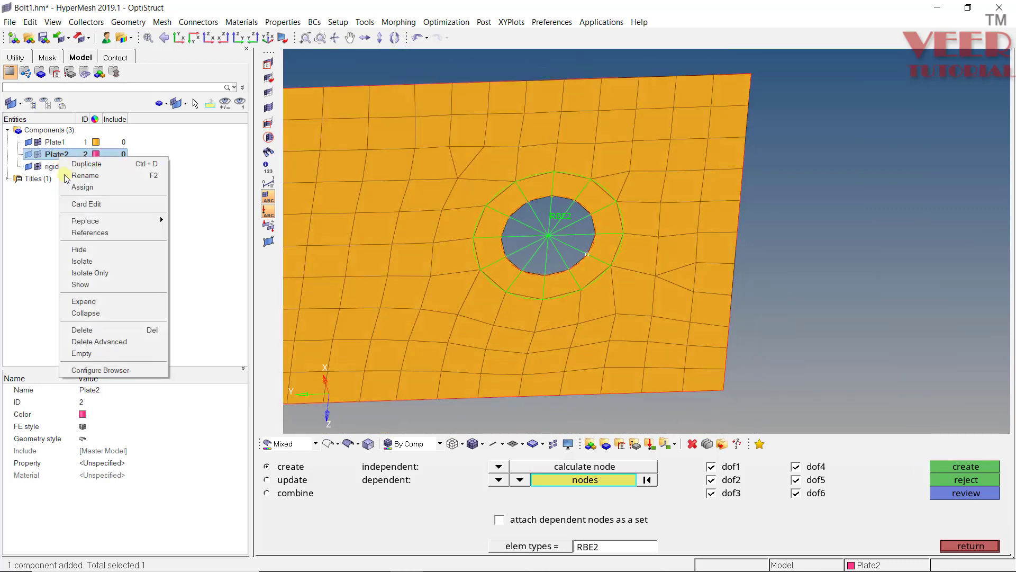
pyautogui.click(106, 272)
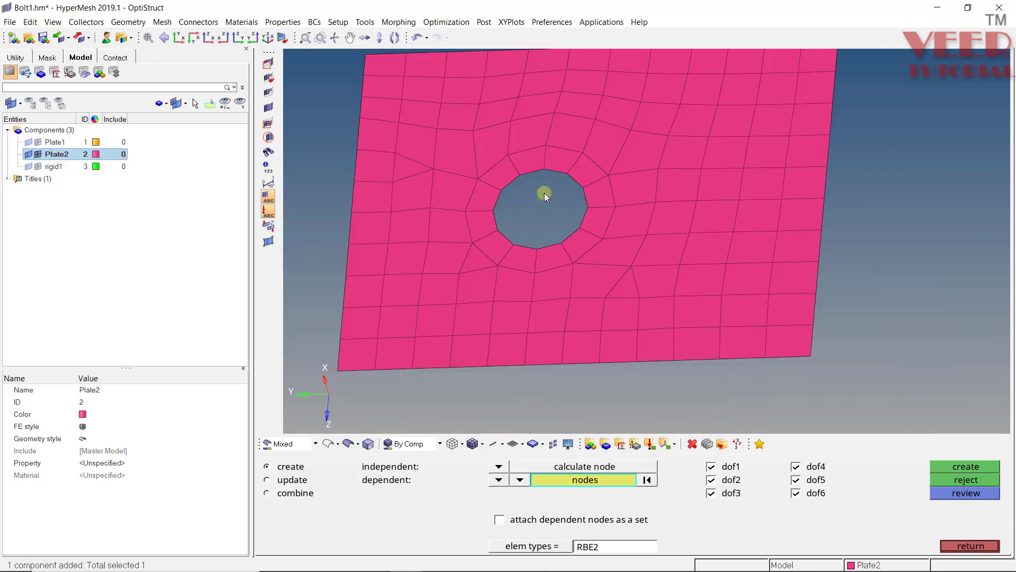
pyautogui.keyDown('ctrl'); pyautogui.moveTo(544, 193); pyautogui.dragTo(561, 206); pyautogui.keyUp('ctrl')
pyautogui.click(976, 546)
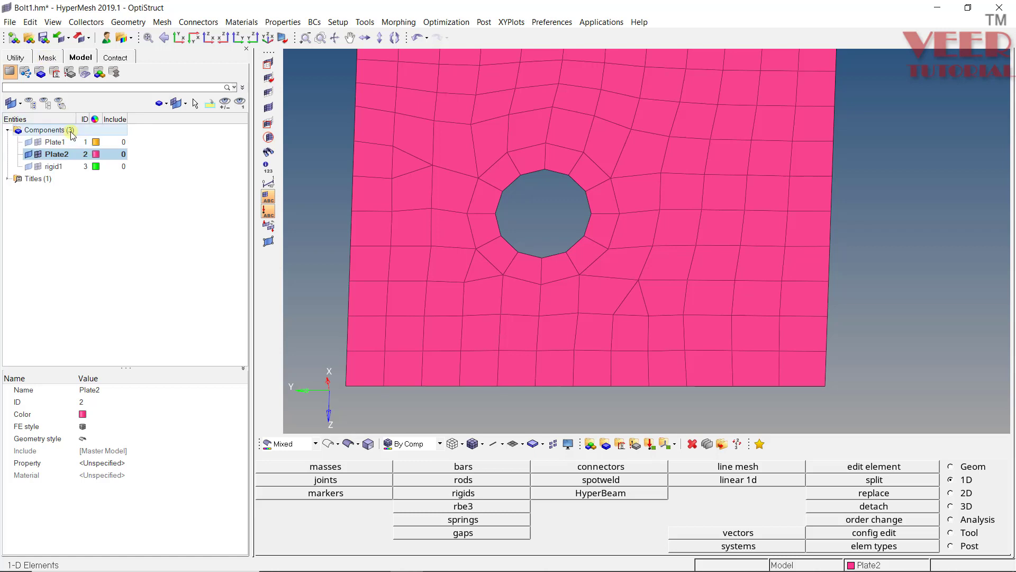
# - Make rigid1 the current component
pyautogui.keyDown('ctrl'); pyautogui.click(53, 167); pyautogui.keyUp('ctrl')
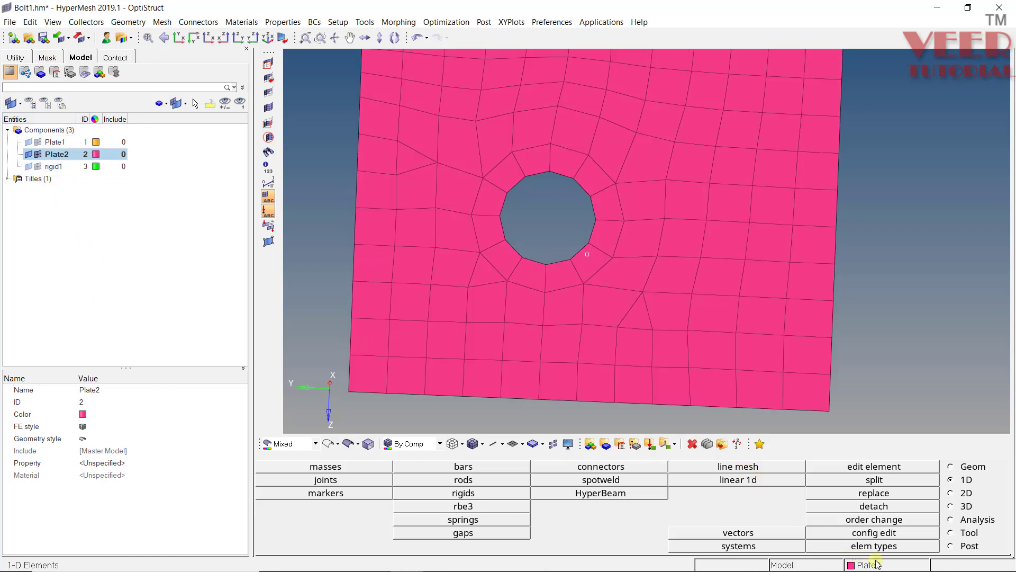
pyautogui.click(58, 167)
pyautogui.rightClick(59, 165)
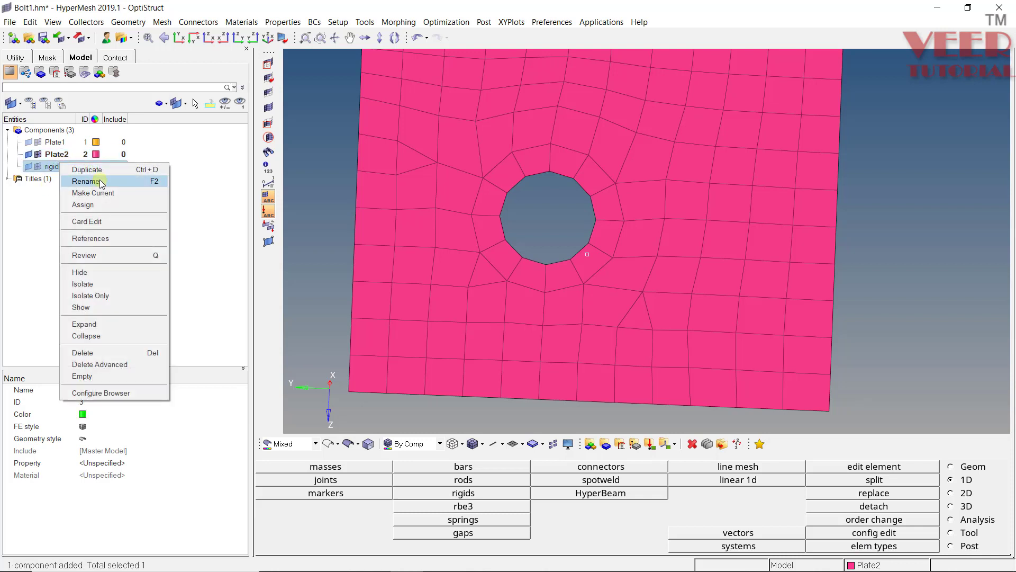
pyautogui.click(101, 194)
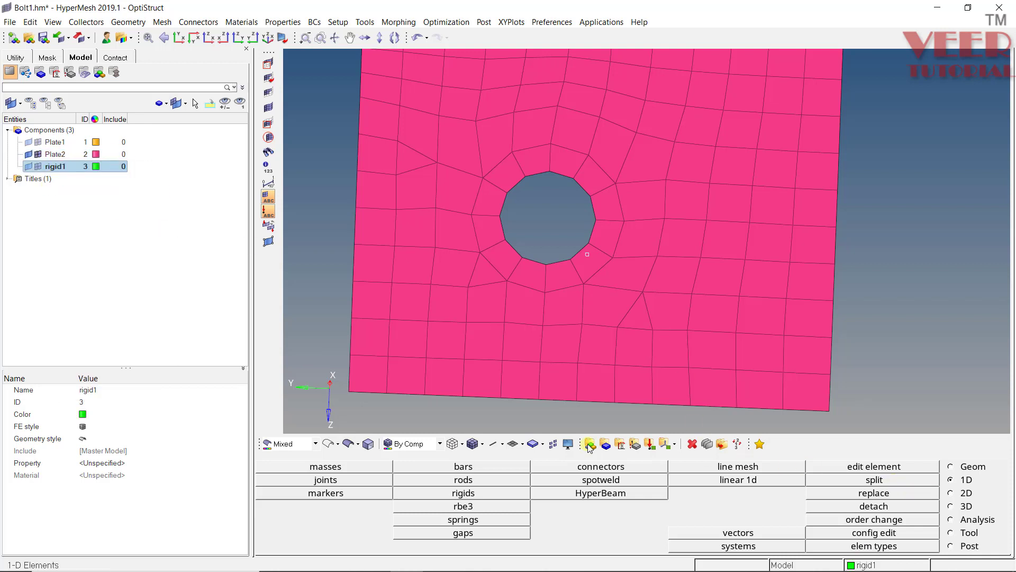
# - Create a second RBE2 rigid on Plate2, using both node rings around its hole as dependent nodes and a calculated independent node
pyautogui.click(472, 488)
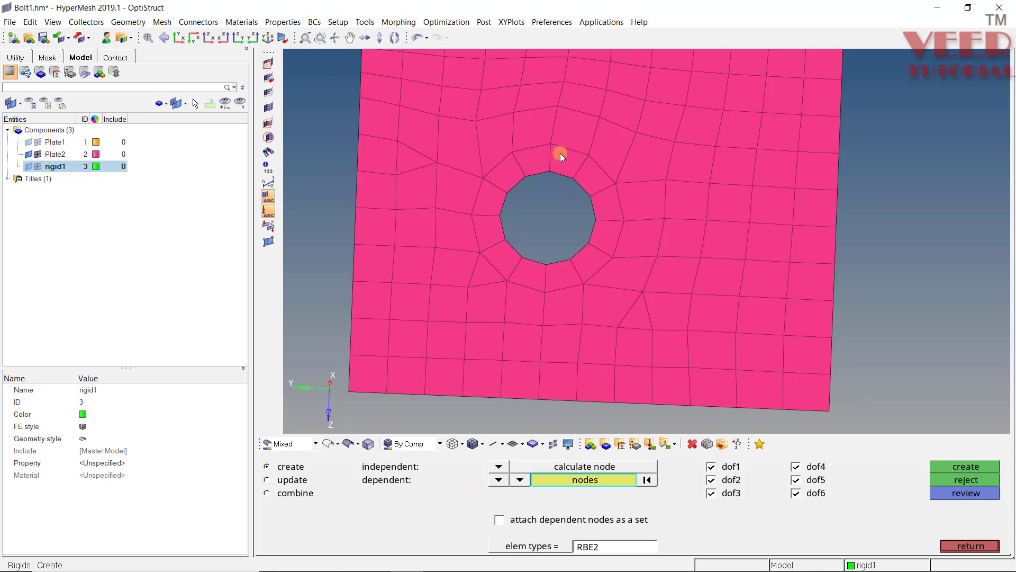
pyautogui.scroll(1, 562, 140)
pyautogui.moveTo(541, 231)
pyautogui.keyDown('shift'); pyautogui.mouseDown()
pyautogui.moveTo(540, 288)
pyautogui.moveTo(514, 332)
pyautogui.mouseUp(); pyautogui.keyUp('shift')
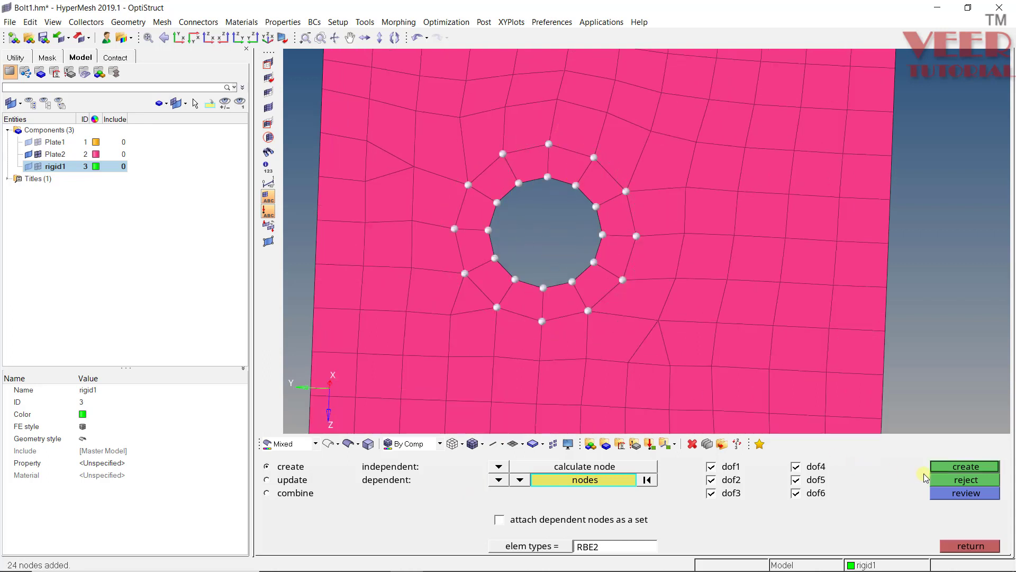
pyautogui.click(955, 465)
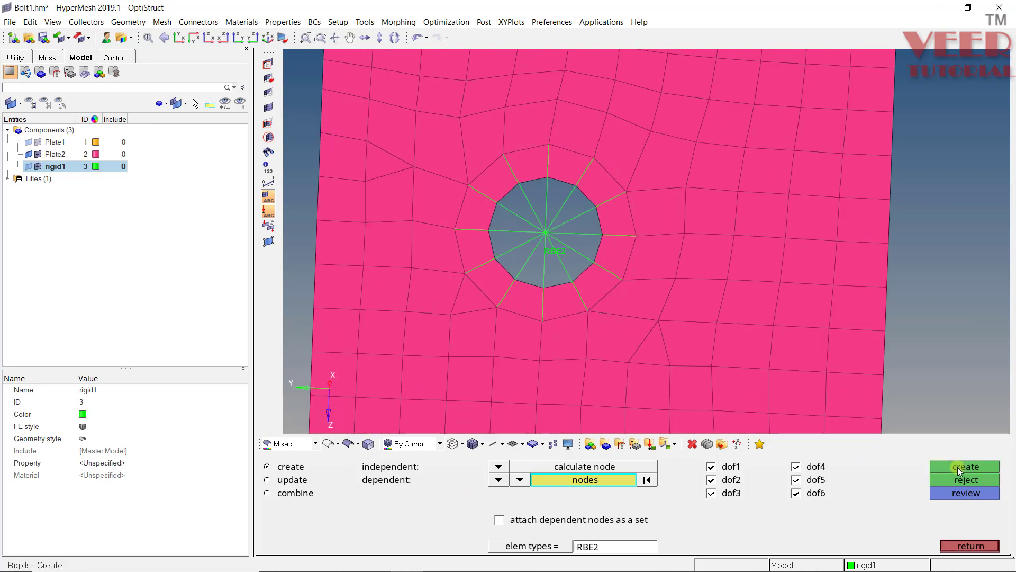
pyautogui.click(971, 545)
# - Display Plate1 and the rigid1 elements together with Plate2
pyautogui.keyDown('ctrl'); pyautogui.moveTo(411, 224); pyautogui.dragTo(479, 222); pyautogui.keyUp('ctrl')
pyautogui.click(38, 167)
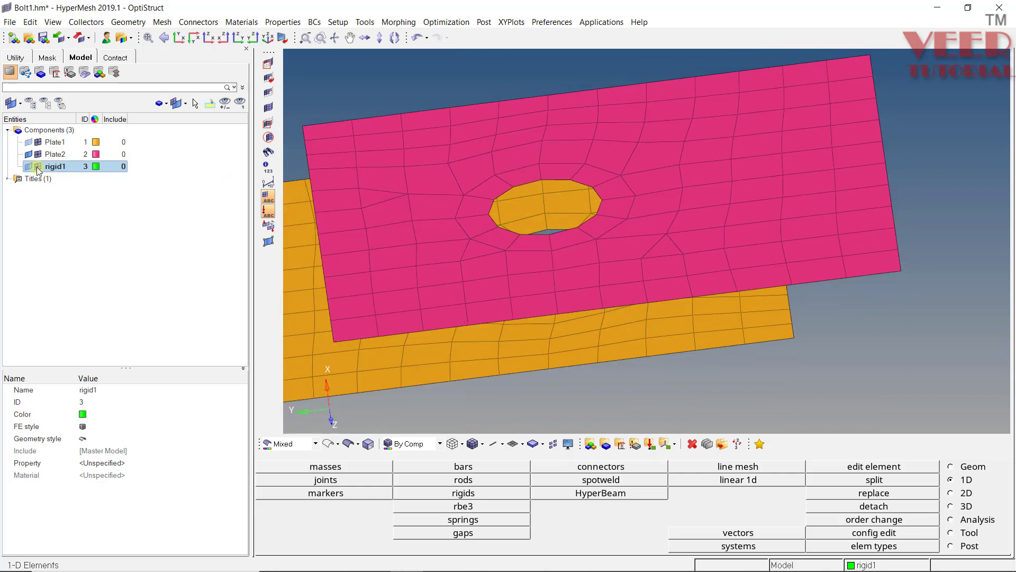
pyautogui.click(38, 168)
pyautogui.keyDown('ctrl'); pyautogui.moveTo(544, 240); pyautogui.dragTo(537, 291); pyautogui.keyUp('ctrl')
pyautogui.keyDown('ctrl'); pyautogui.scroll(4, 556, 259); pyautogui.keyUp('ctrl')
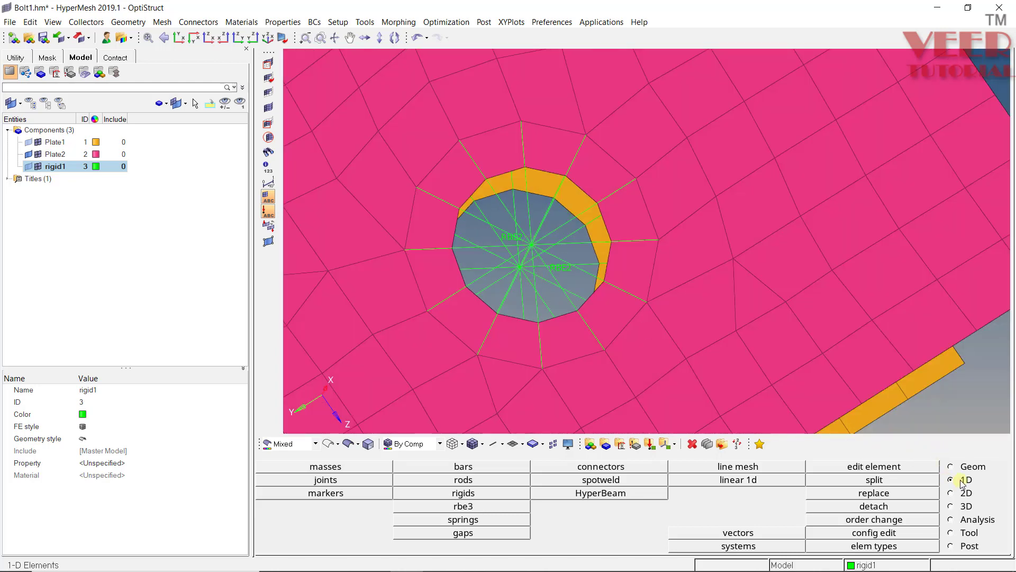
# - Measure the radius of the Plate2 hole with the three-node distance option, using three nodes on the hole edge
pyautogui.click(951, 466)
pyautogui.click(345, 504)
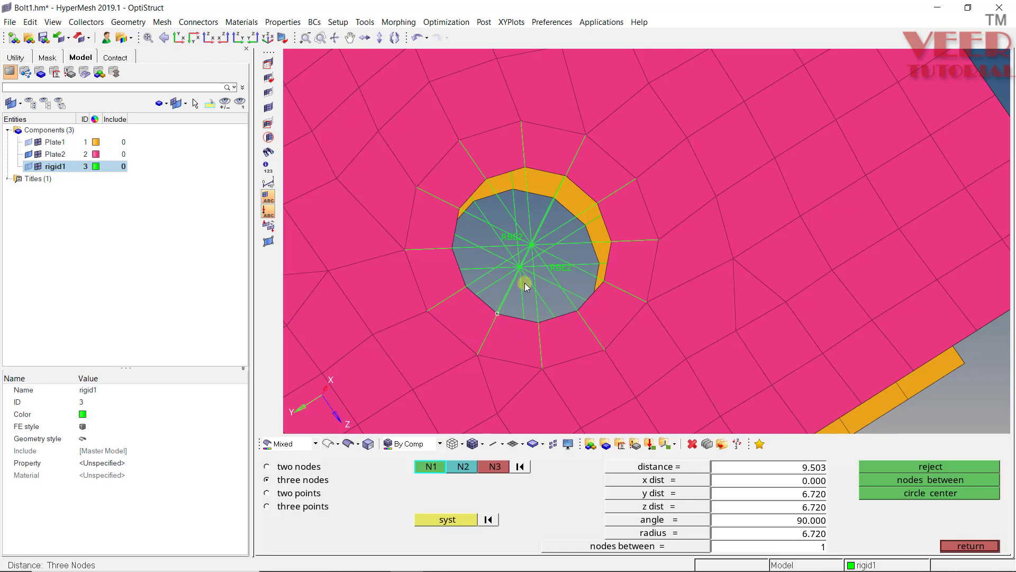
pyautogui.keyDown('ctrl'); pyautogui.moveTo(594, 254); pyautogui.dragTo(550, 249); pyautogui.keyUp('ctrl')
pyautogui.keyDown('ctrl'); pyautogui.scroll(2, 494, 289); pyautogui.keyUp('ctrl')
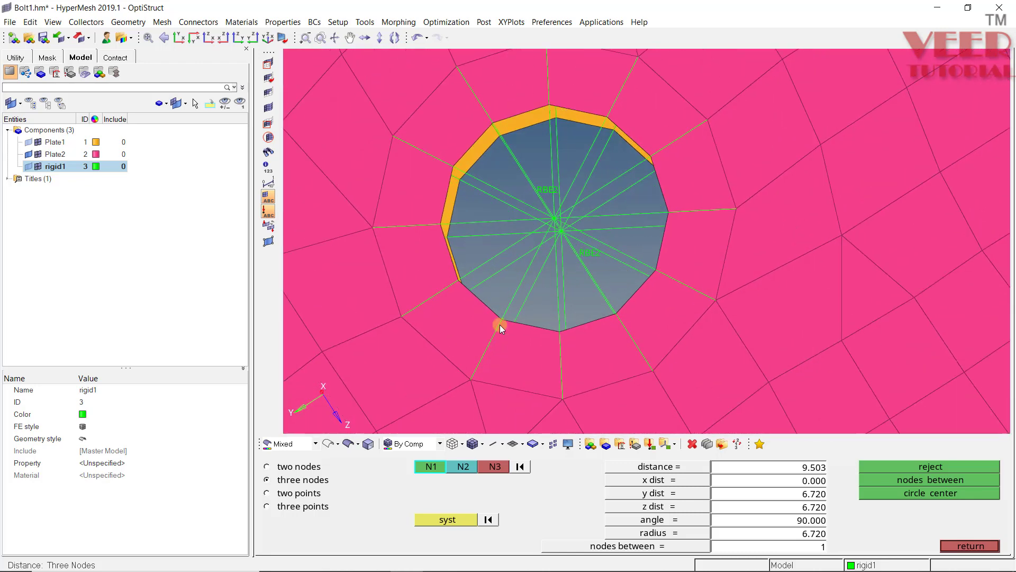
pyautogui.click(499, 322)
pyautogui.click(446, 168)
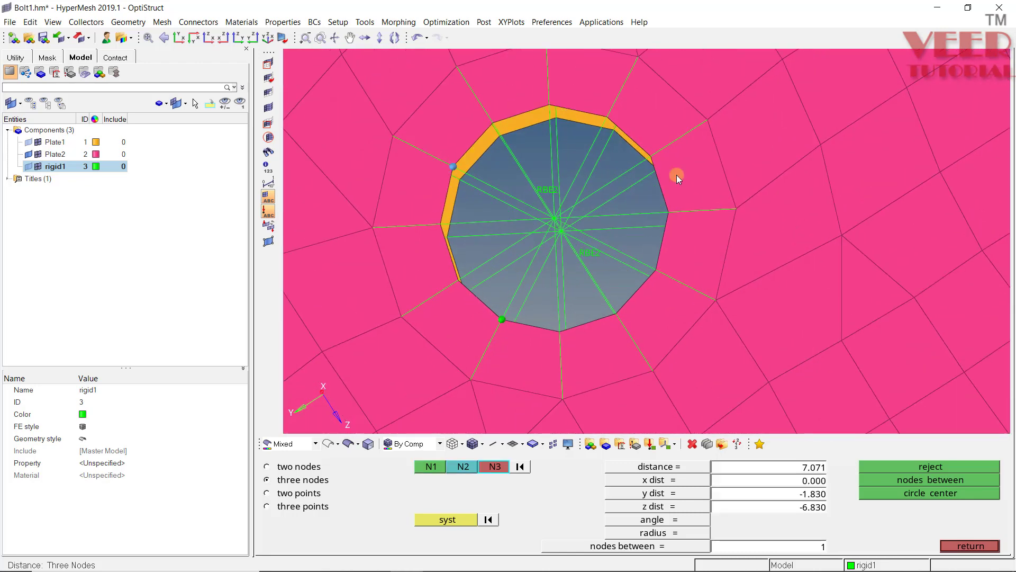
pyautogui.click(659, 158)
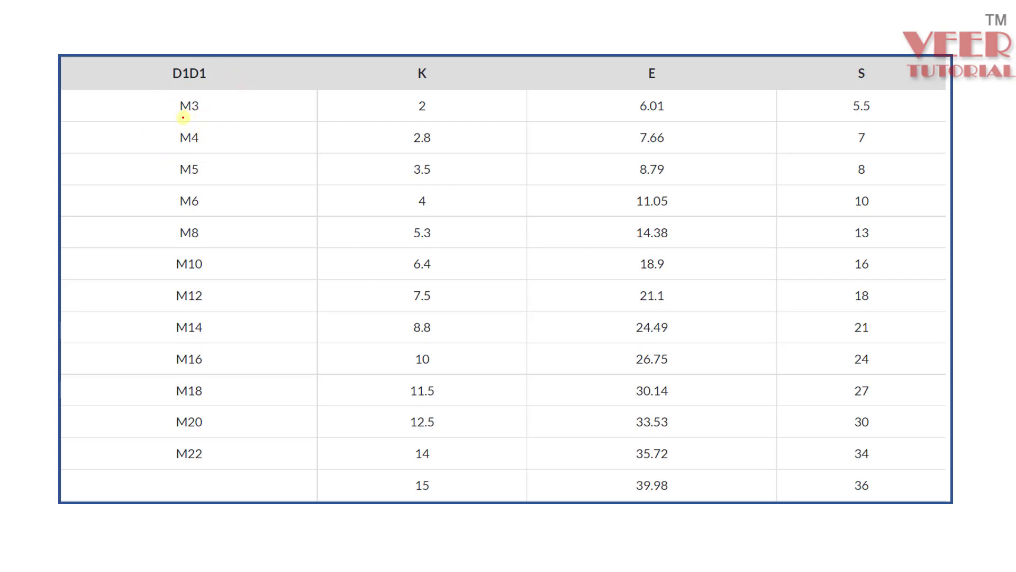
pyautogui.moveTo(214, 255)
pyautogui.mouseDown()
pyautogui.moveTo(238, 260)
pyautogui.moveTo(170, 254)
pyautogui.moveTo(172, 288)
pyautogui.moveTo(201, 252)
pyautogui.mouseUp()
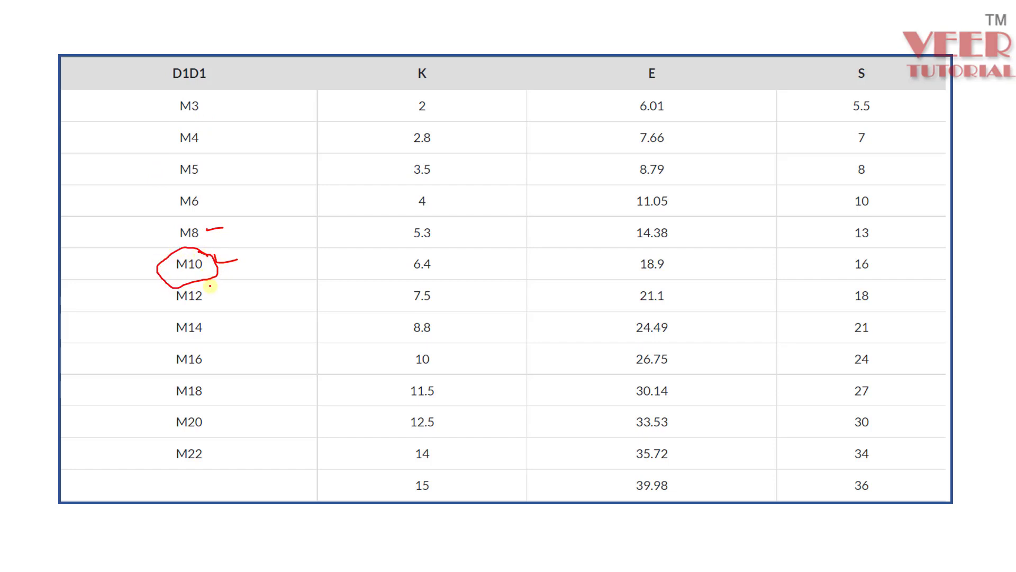
pyautogui.moveTo(238, 280)
pyautogui.mouseDown()
pyautogui.moveTo(300, 277)
pyautogui.moveTo(289, 256)
pyautogui.moveTo(322, 272)
pyautogui.moveTo(252, 244)
pyautogui.mouseUp()
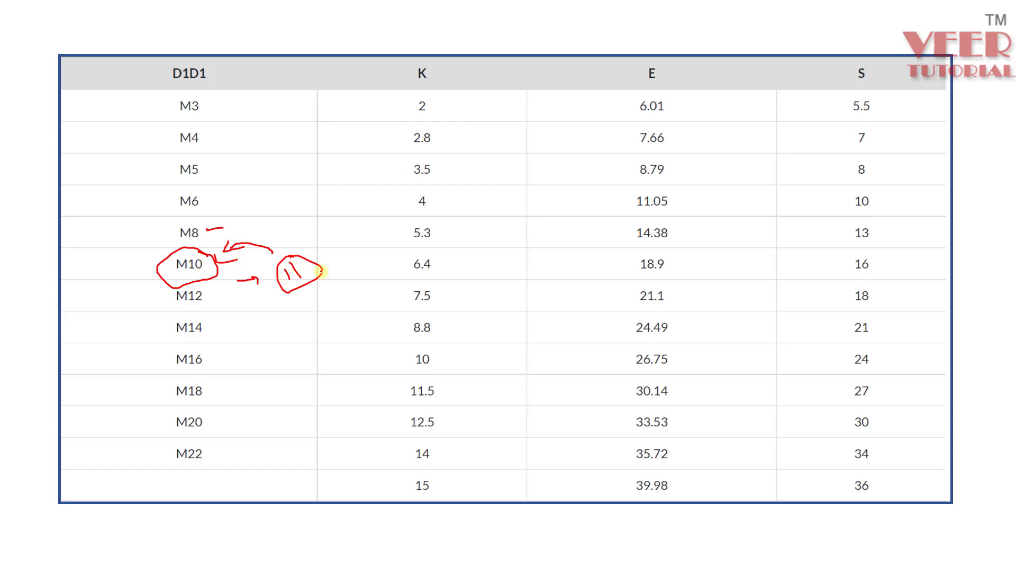
pyautogui.moveTo(313, 251); pyautogui.dragTo(338, 242)
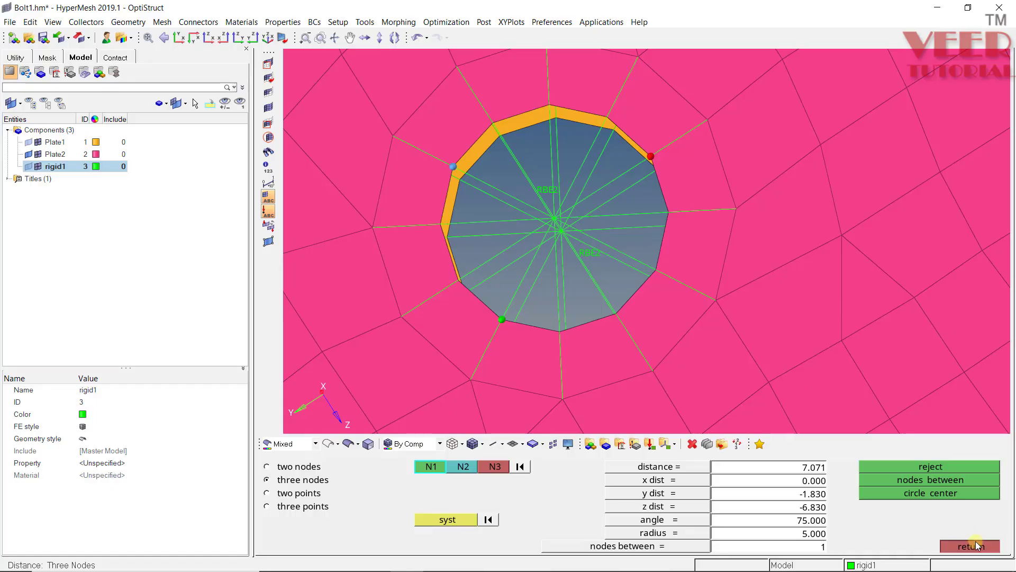
# - Leave the distance measurement and create a HyperMesh standard solid circle section in HyperBeam
pyautogui.click(970, 545)
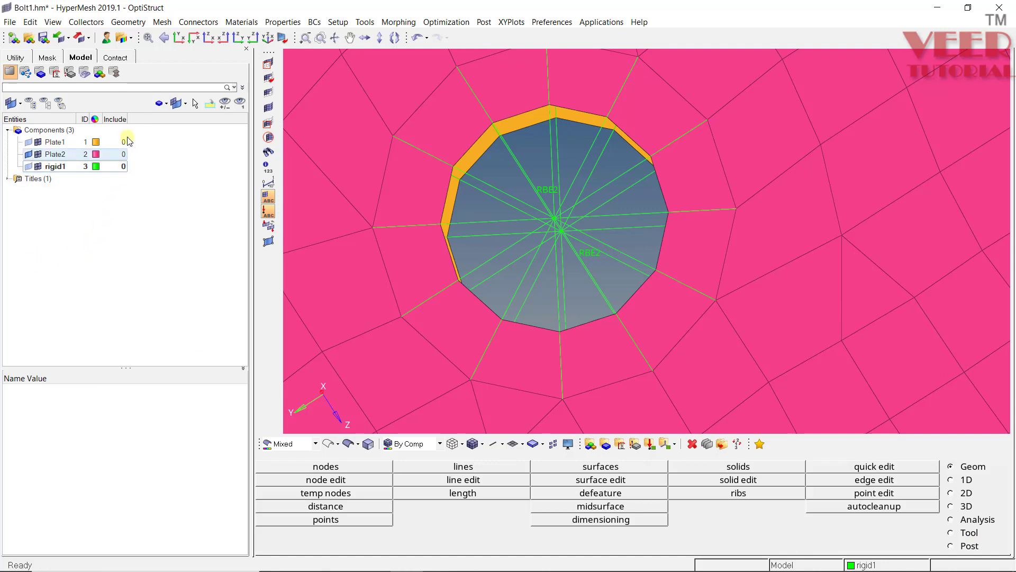
pyautogui.click(115, 72)
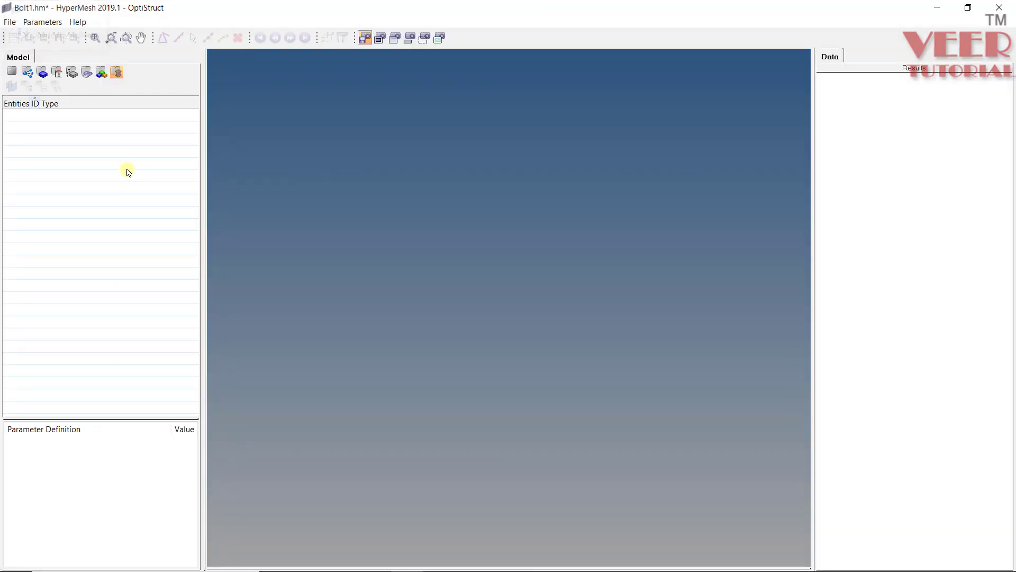
pyautogui.rightClick(65, 137)
pyautogui.moveTo(99, 142)
pyautogui.moveTo(162, 158)
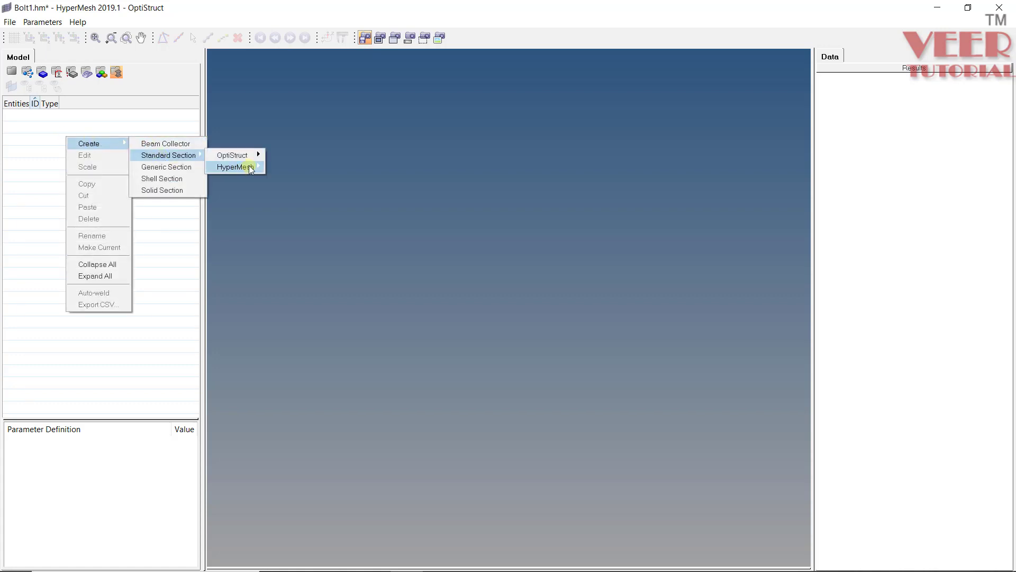
pyautogui.moveTo(241, 158)
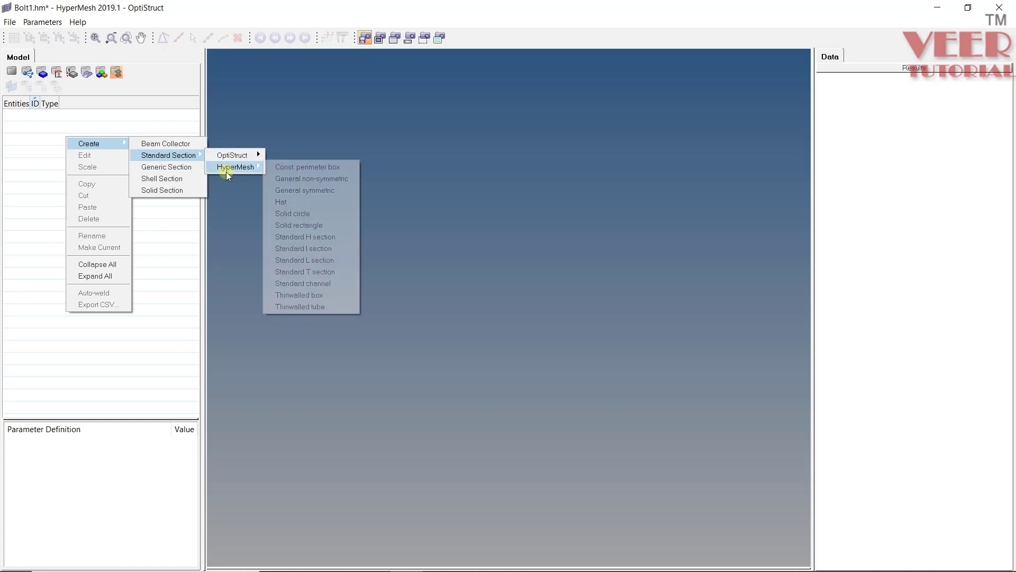
pyautogui.click(307, 215)
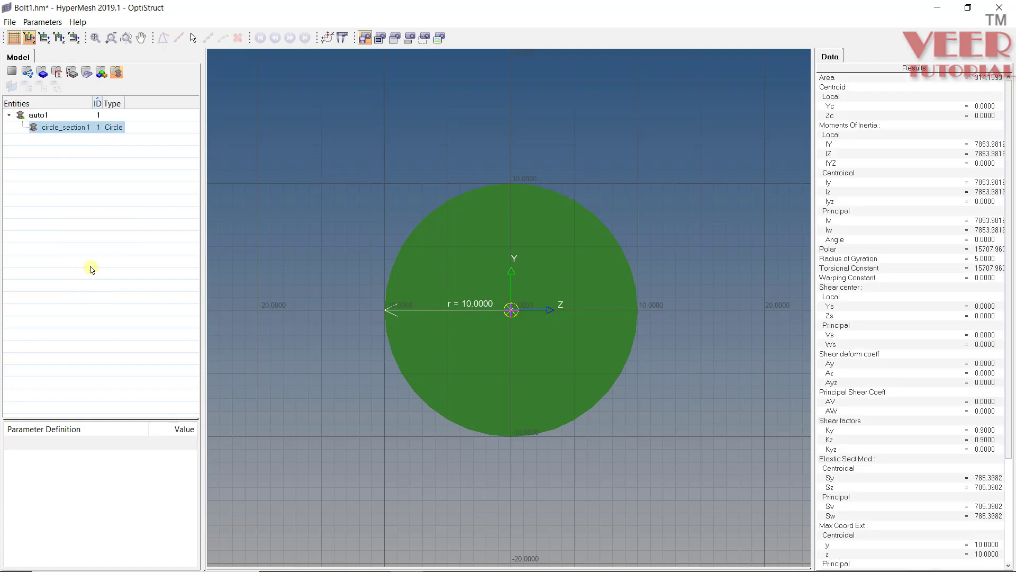
# - Rename the circle section as M10, set its radius to 5, and return to the model view
pyautogui.rightClick(62, 132)
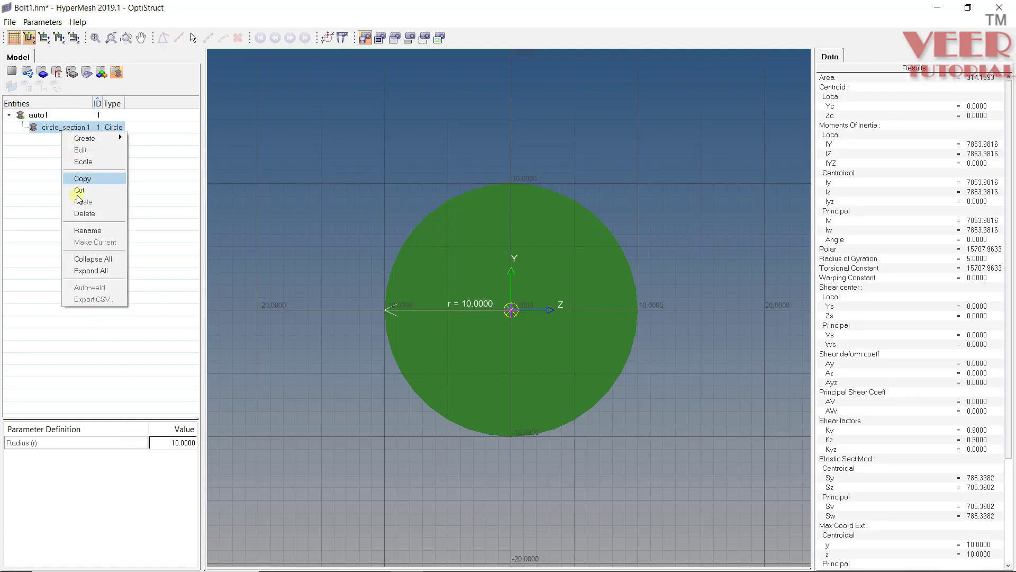
pyautogui.click(95, 232)
pyautogui.write('M10')
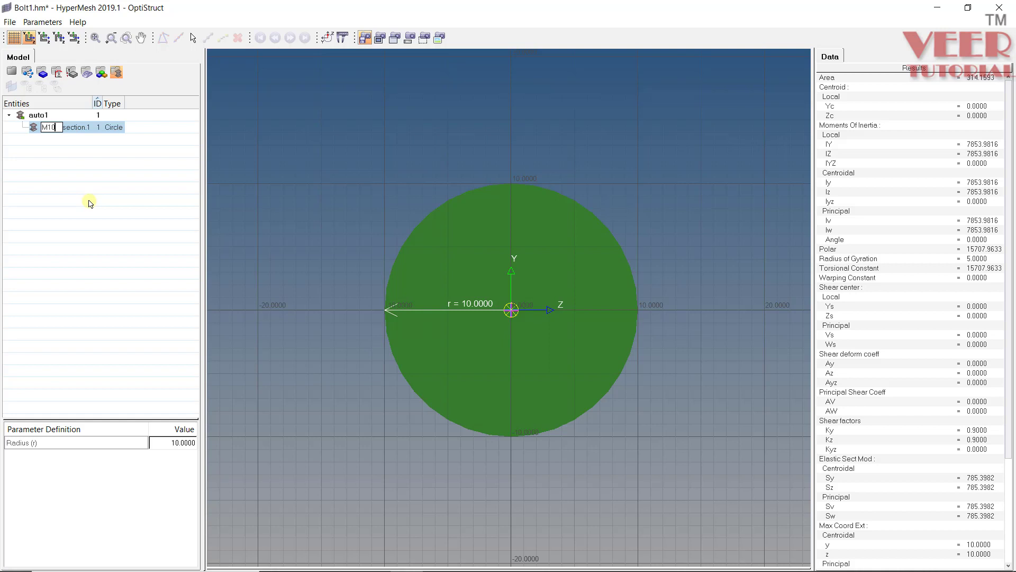
pyautogui.press('Return')
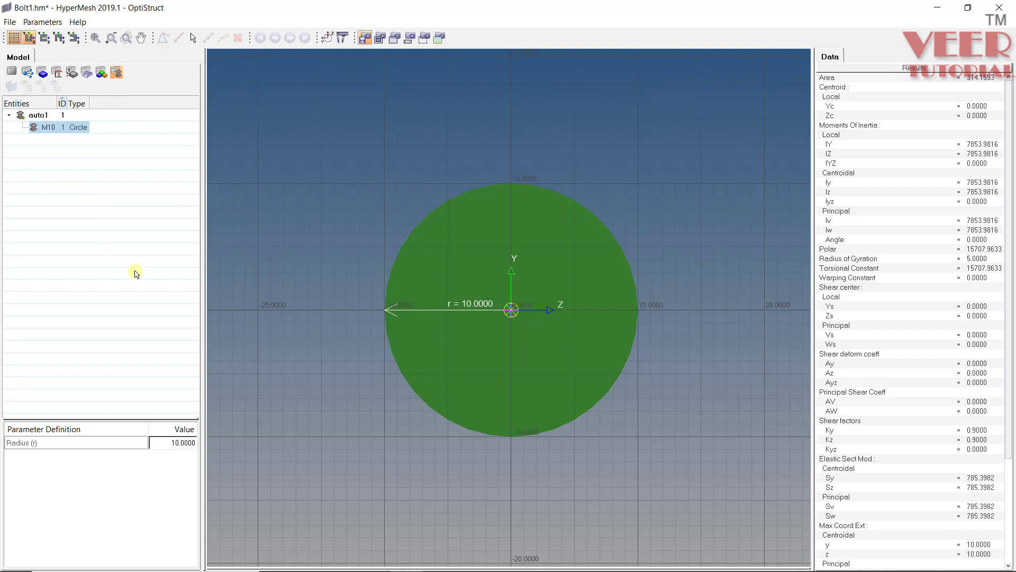
pyautogui.click(182, 444)
pyautogui.write('5')
pyautogui.press('Return')
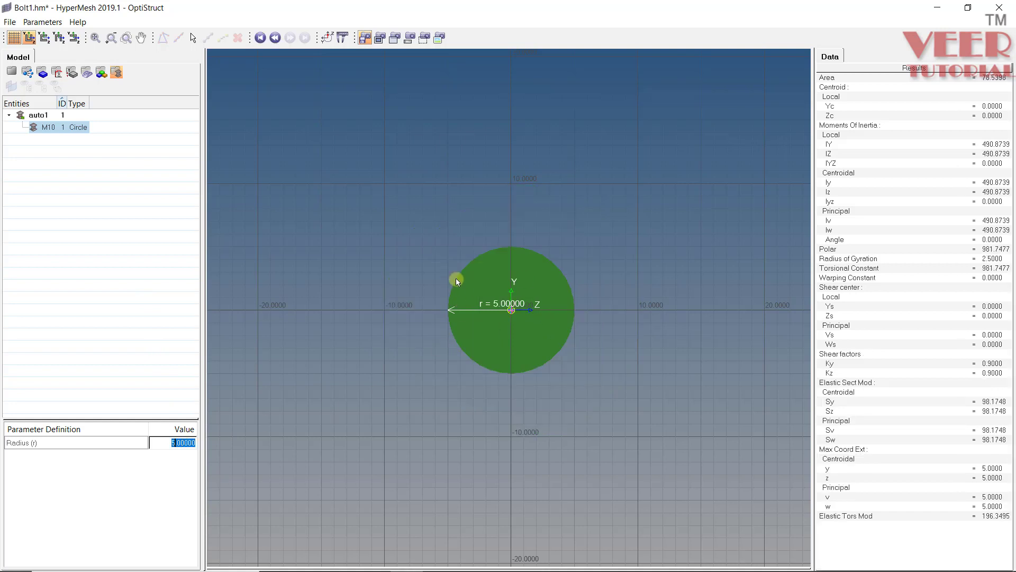
pyautogui.click(12, 69)
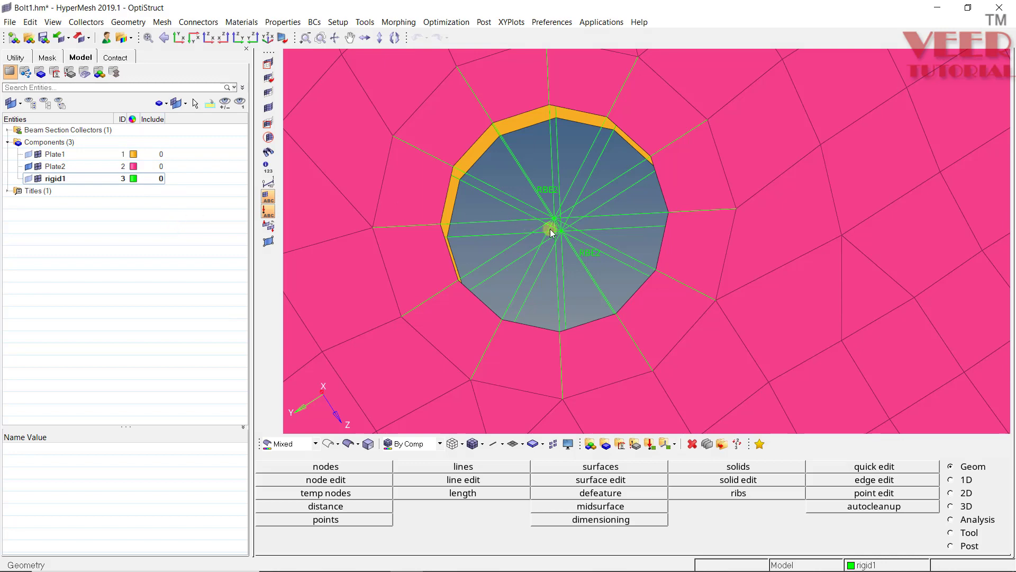
# - Create a new property named PBEAM
pyautogui.keyDown('ctrl'); pyautogui.scroll(-5, 555, 231); pyautogui.keyUp('ctrl')
pyautogui.keyDown('ctrl'); pyautogui.moveTo(556, 231); pyautogui.dragTo(631, 218); pyautogui.keyUp('ctrl')
pyautogui.keyDown('ctrl'); pyautogui.scroll(4, 540, 212); pyautogui.keyUp('ctrl')
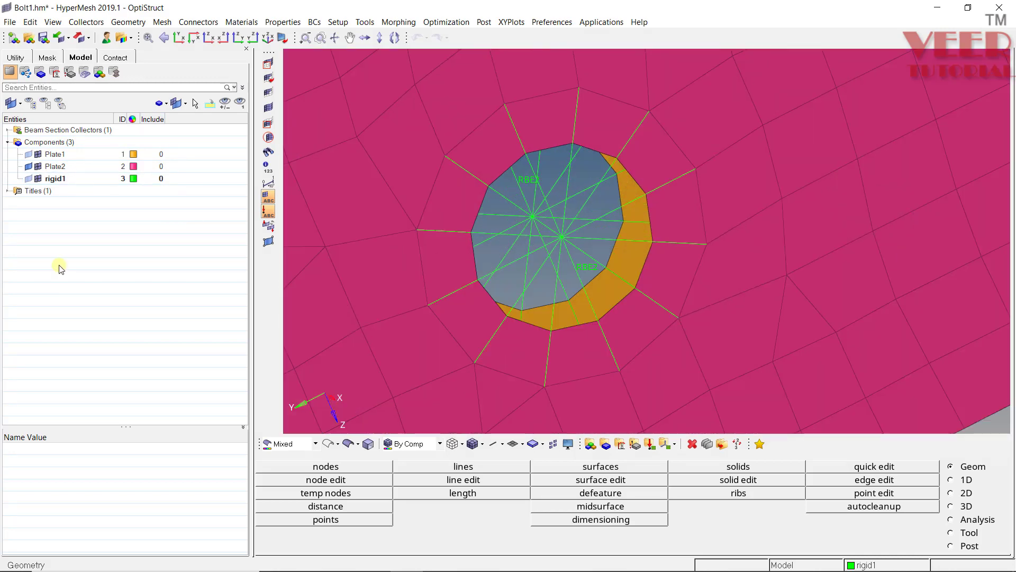
pyautogui.rightClick(39, 228)
pyautogui.moveTo(107, 238)
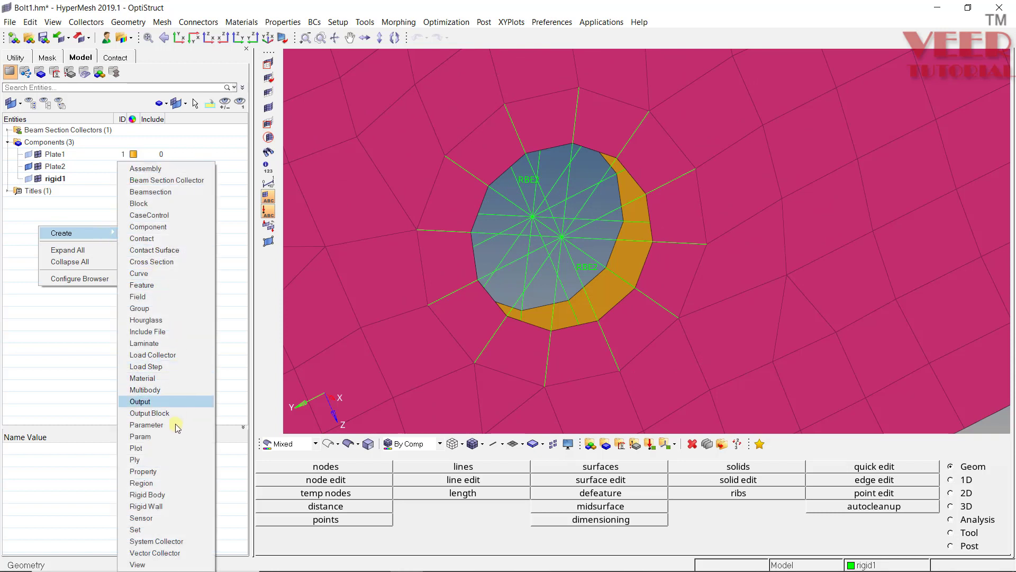
pyautogui.click(155, 471)
pyautogui.write('b')
pyautogui.write('P')
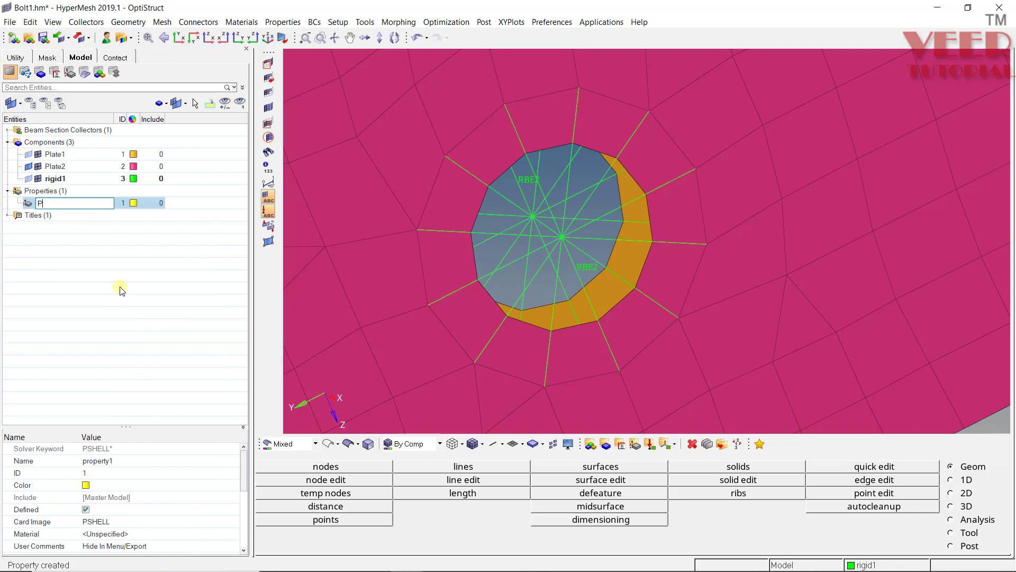
pyautogui.write('BEAM')
pyautogui.press('Return')
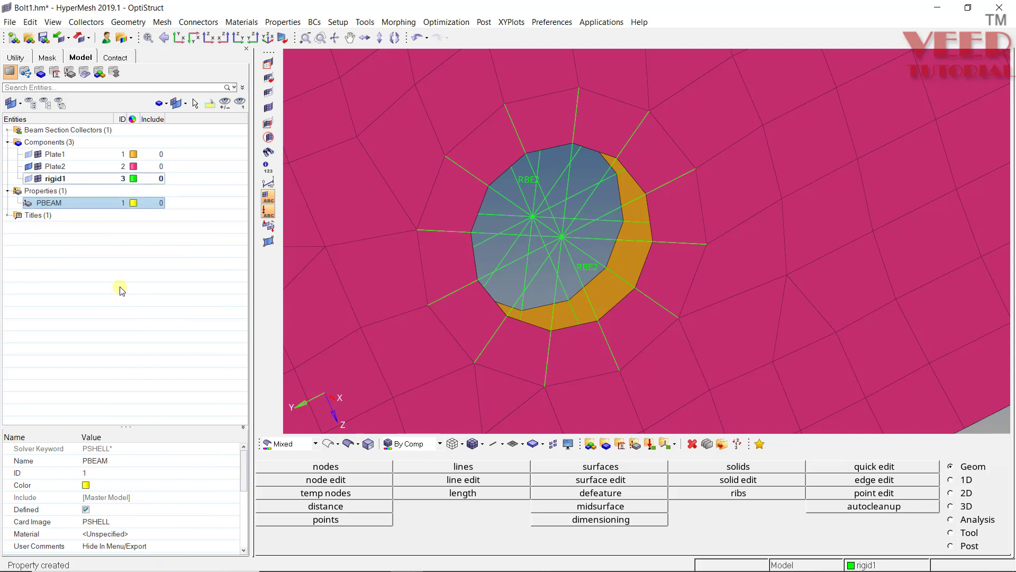
# - Change the card image of the PBEAM property to PBEAM and accept the modification
pyautogui.scroll(-1, 159, 492)
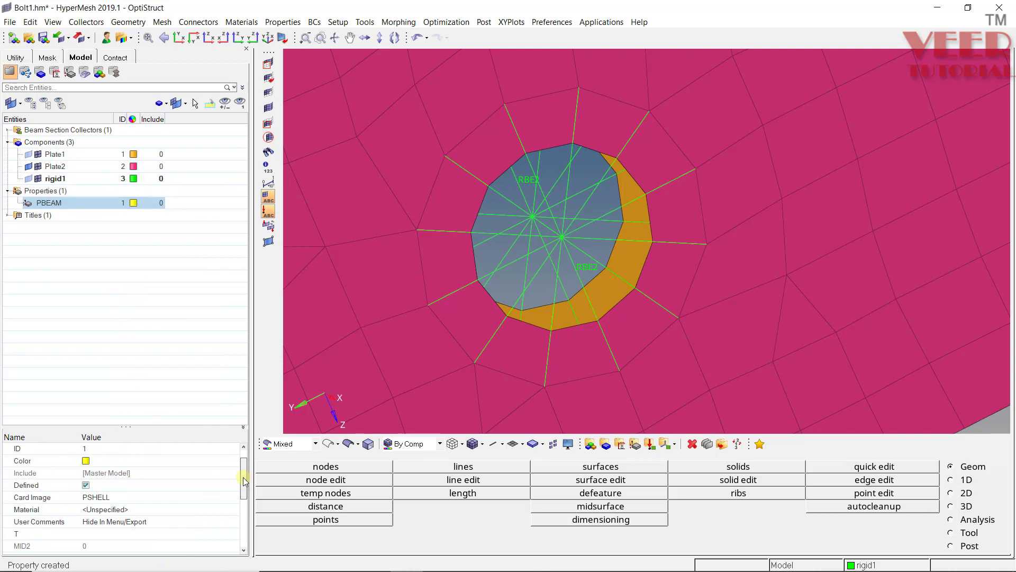
pyautogui.click(126, 496)
pyautogui.click(126, 497)
pyautogui.scroll(7, 117, 439)
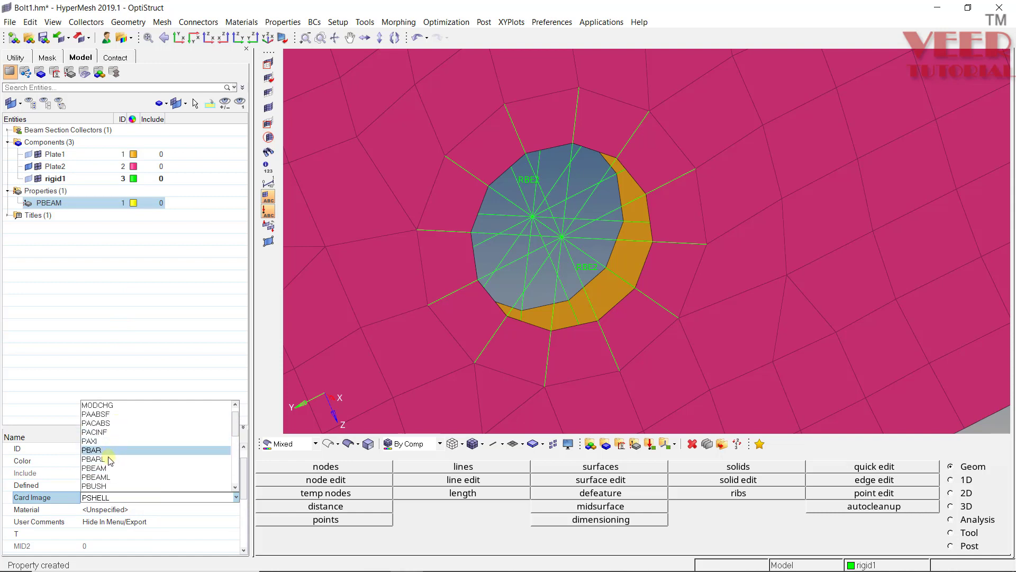
pyautogui.click(109, 469)
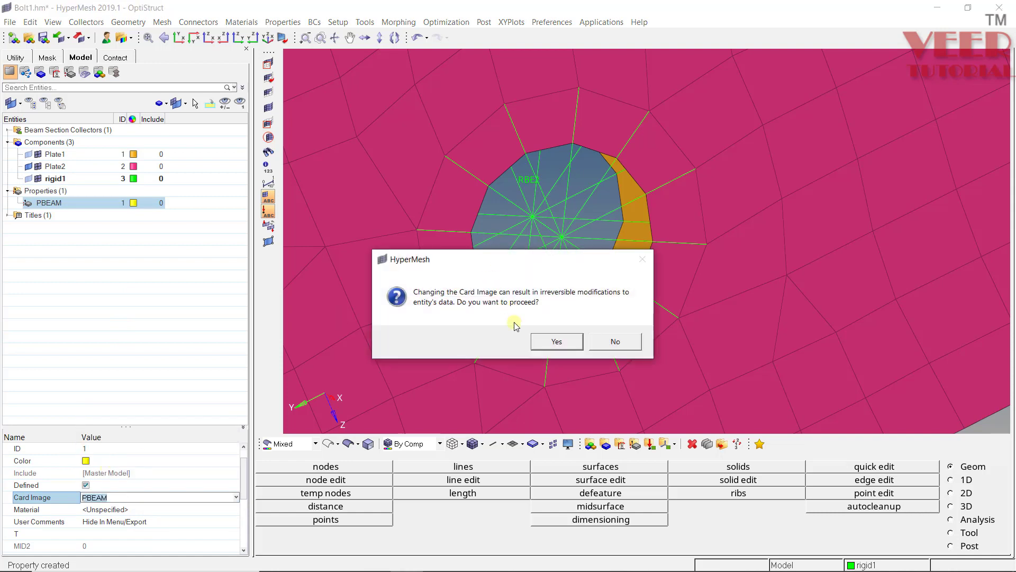
pyautogui.click(553, 341)
# - Assign the M10 beam section to the PBEAM property
pyautogui.moveTo(242, 470); pyautogui.dragTo(243, 481)
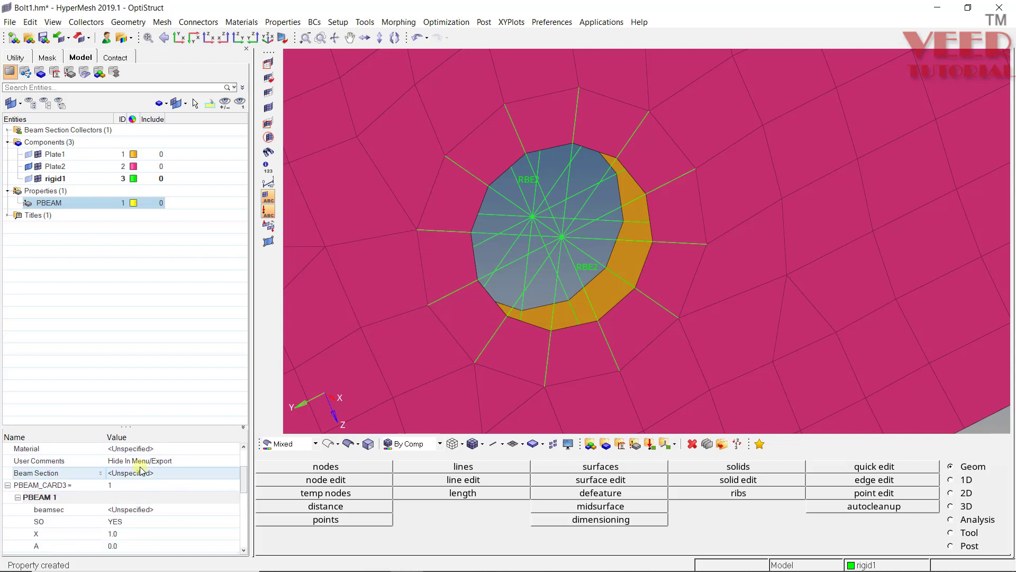
pyautogui.scroll(1, 119, 471)
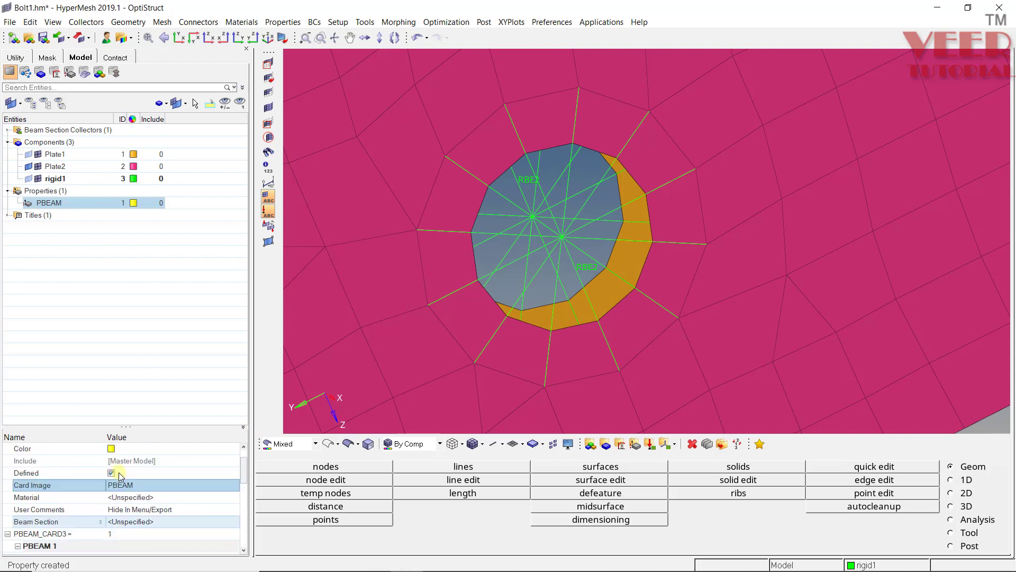
pyautogui.click(142, 527)
pyautogui.click(142, 526)
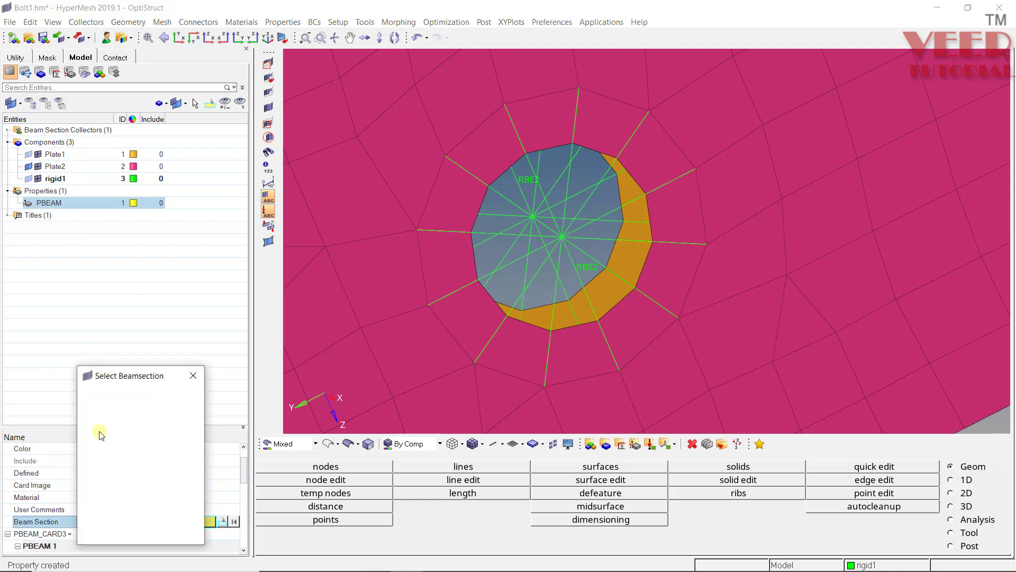
pyautogui.click(135, 537)
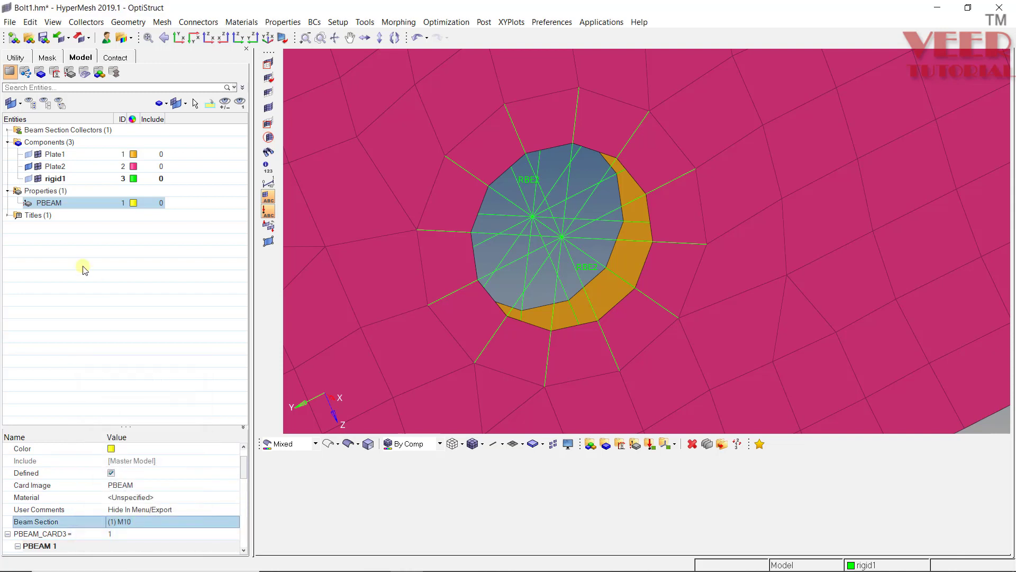
# - Create a new material named steel
pyautogui.click(81, 268)
pyautogui.rightClick(80, 269)
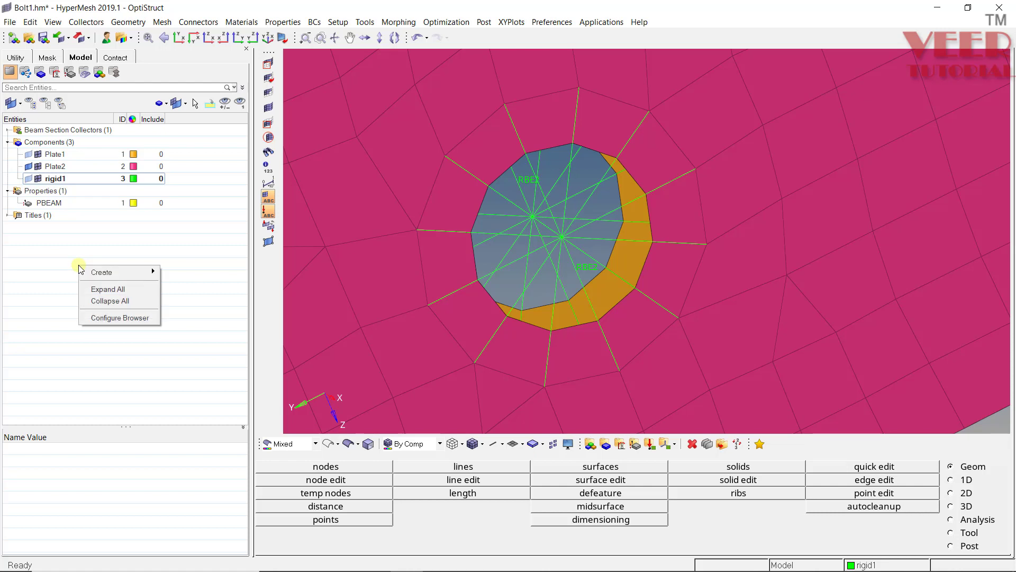
pyautogui.moveTo(114, 274)
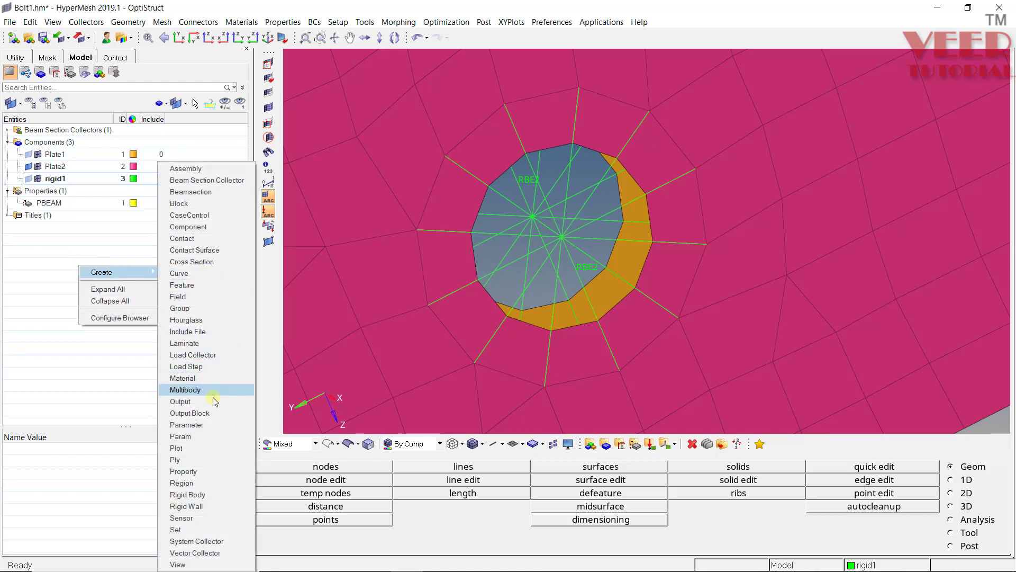
pyautogui.click(201, 378)
pyautogui.write('s')
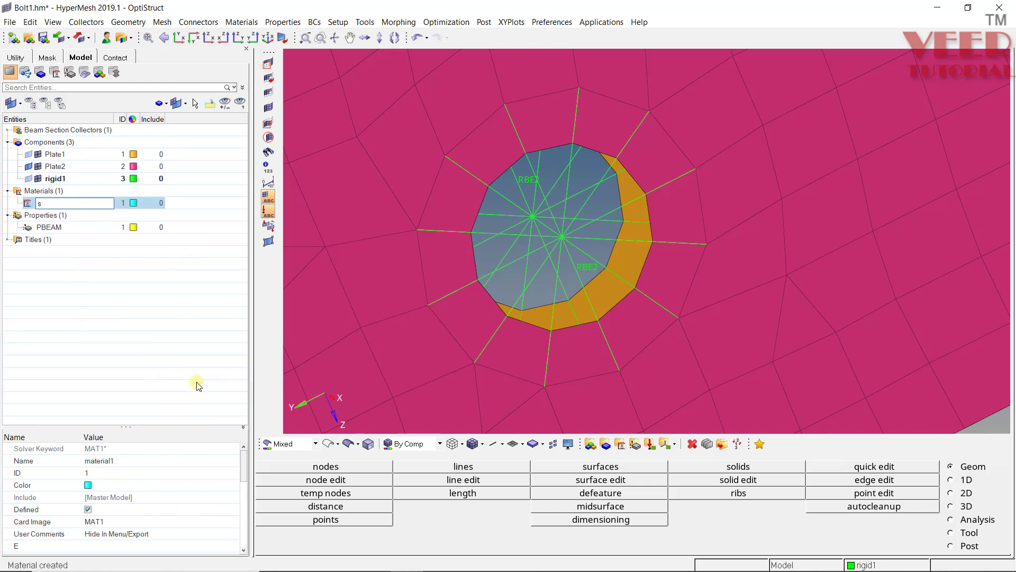
pyautogui.write('teel')
pyautogui.press('Return')
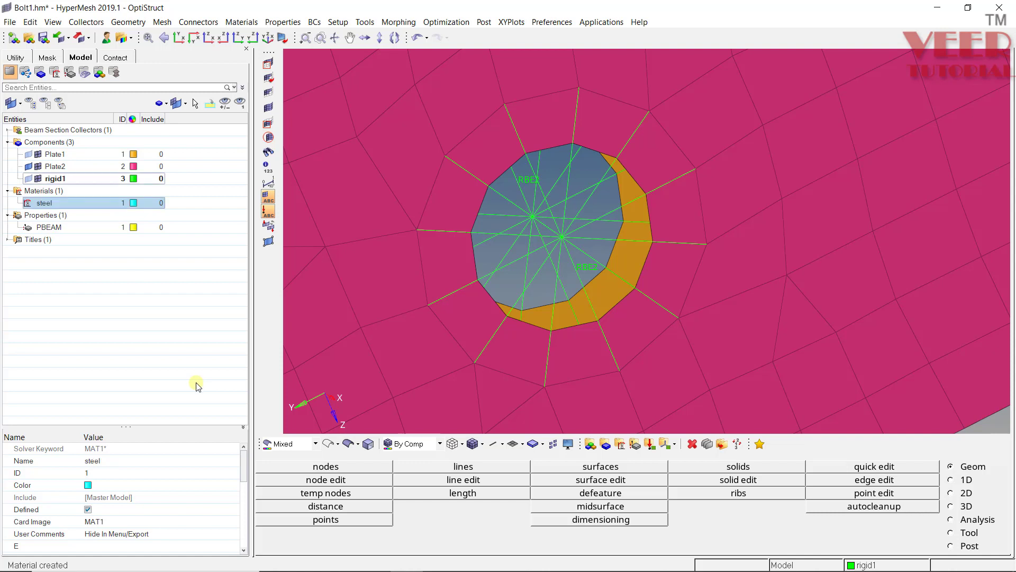
# - Set the steel material's elastic modulus E to 210000 and its Poisson's ratio NU to 0.3
pyautogui.moveTo(243, 464); pyautogui.dragTo(245, 484)
pyautogui.click(138, 461)
pyautogui.click(136, 460)
pyautogui.press('Return')
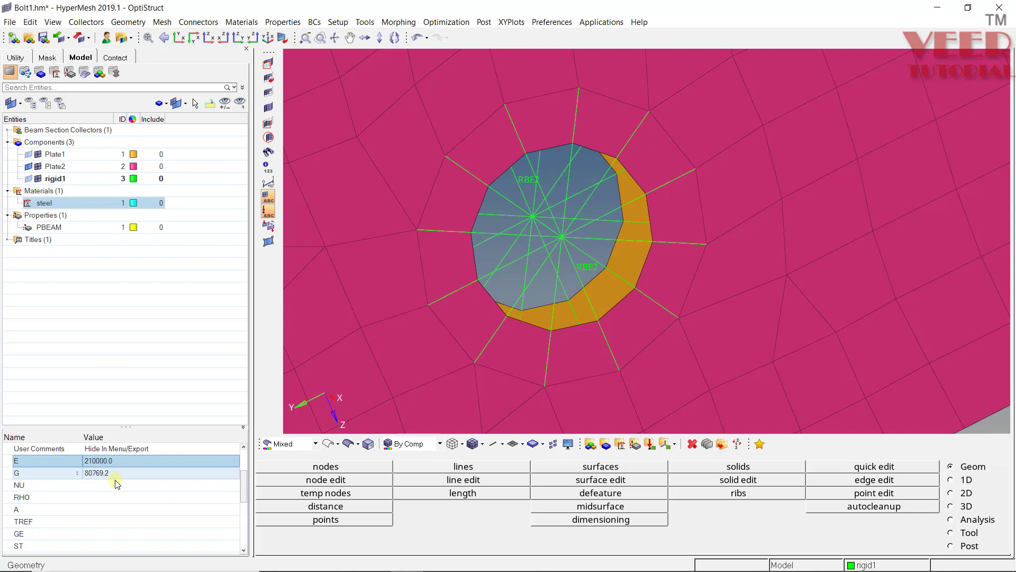
pyautogui.click(119, 485)
pyautogui.write('0.3')
pyautogui.press('Return')
# - Assign the steel material to the PBEAM property
pyautogui.click(48, 227)
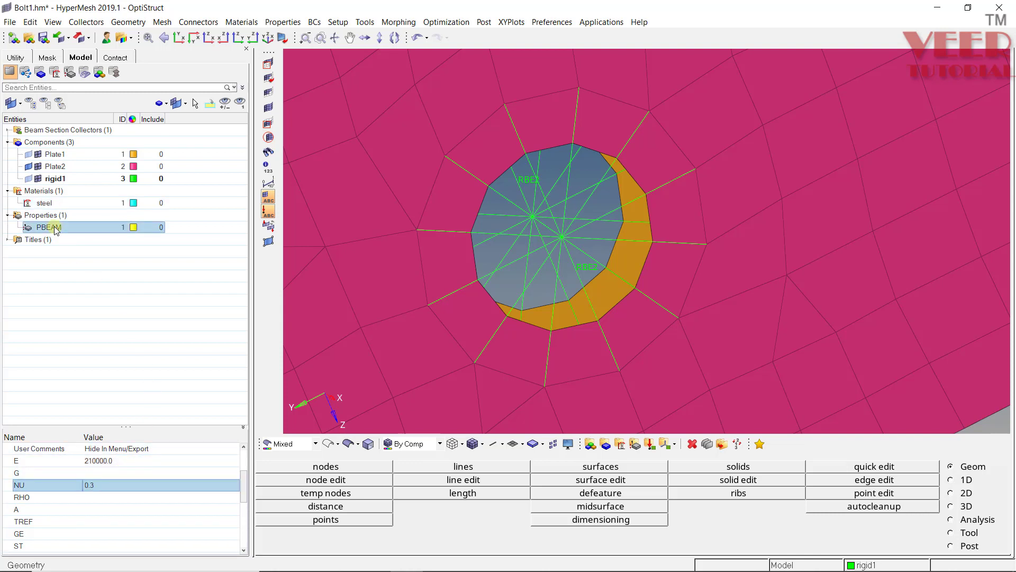
pyautogui.click(142, 534)
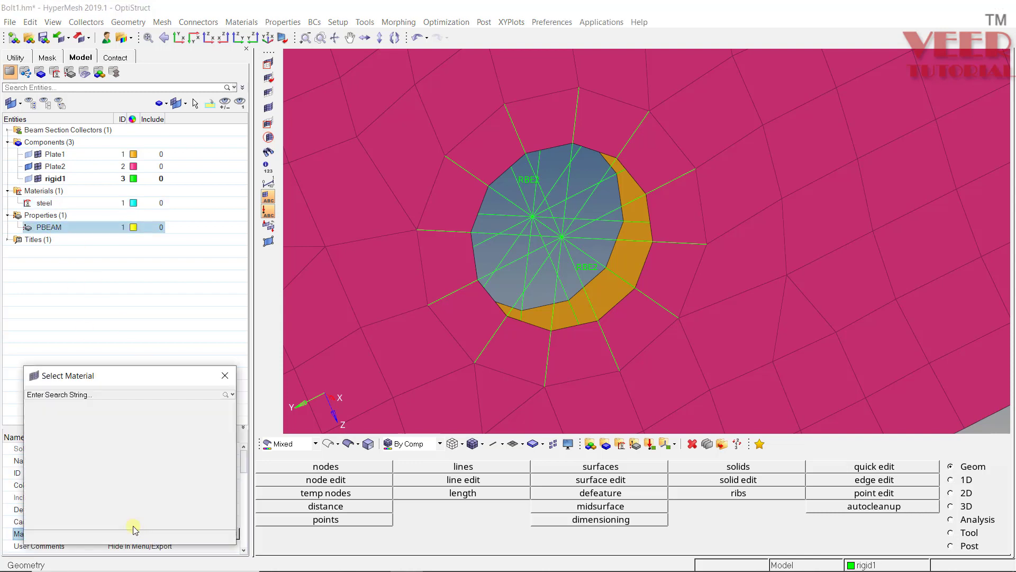
pyautogui.click(31, 423)
pyautogui.click(152, 537)
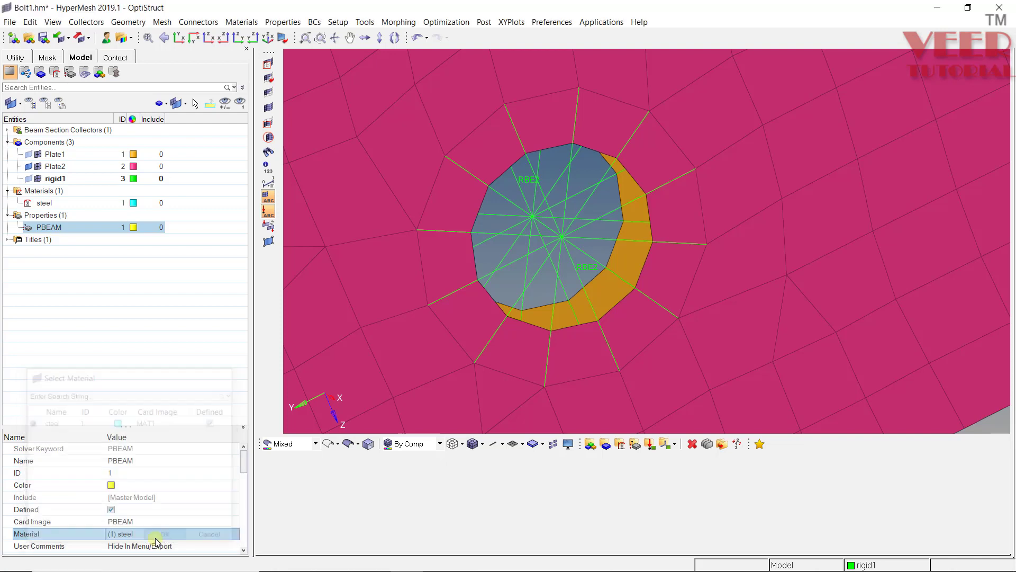
pyautogui.scroll(-3, 245, 470)
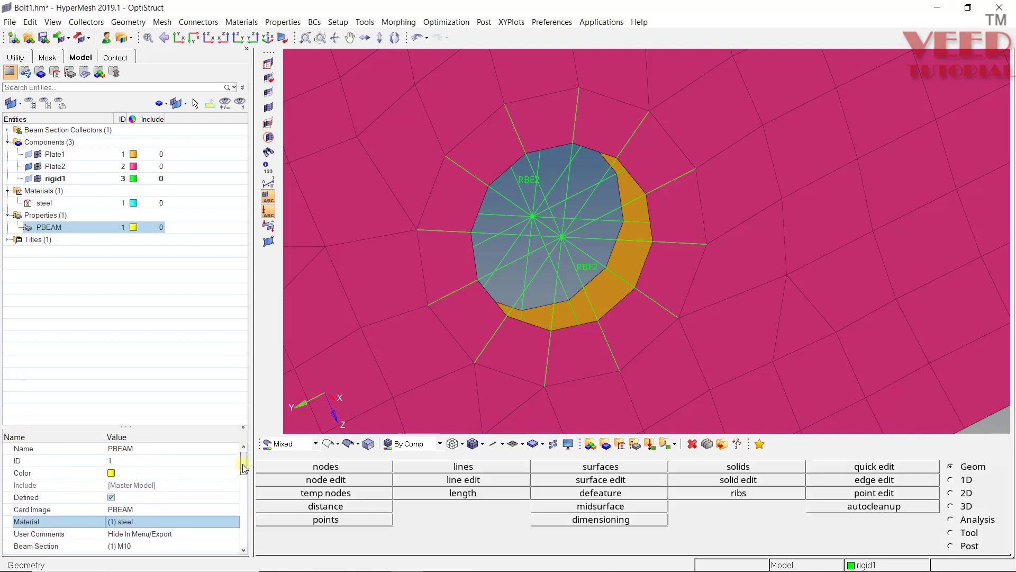
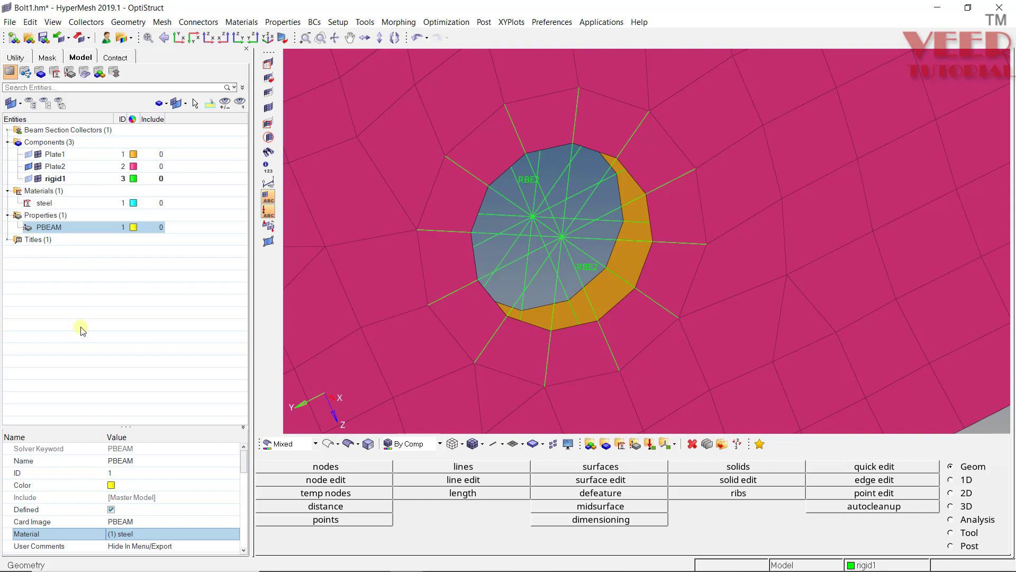
# - Create a new component named M10_BOLT
pyautogui.rightClick(75, 144)
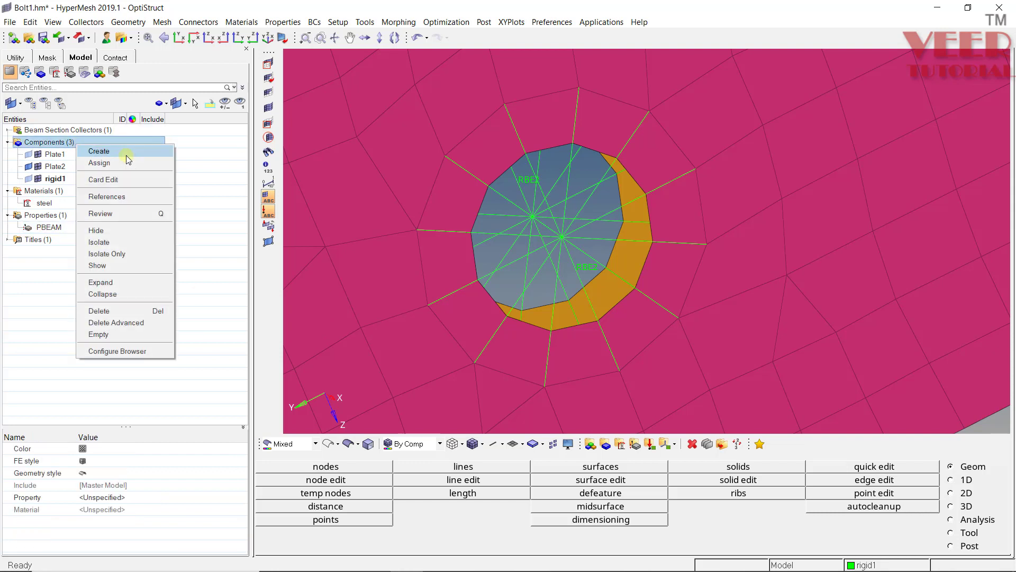
pyautogui.click(109, 150)
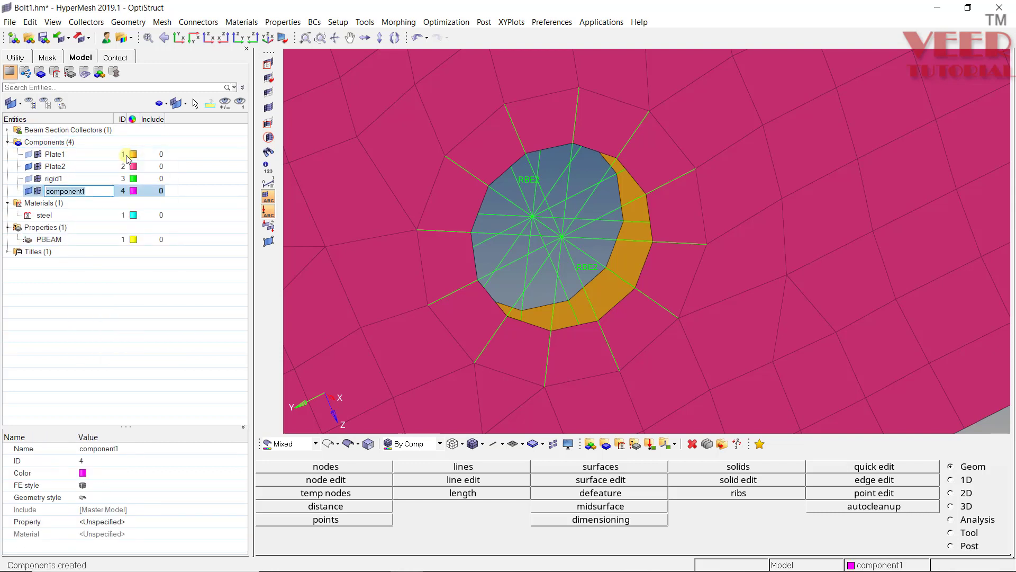
pyautogui.write('m')
pyautogui.press('Return')
pyautogui.click(143, 402)
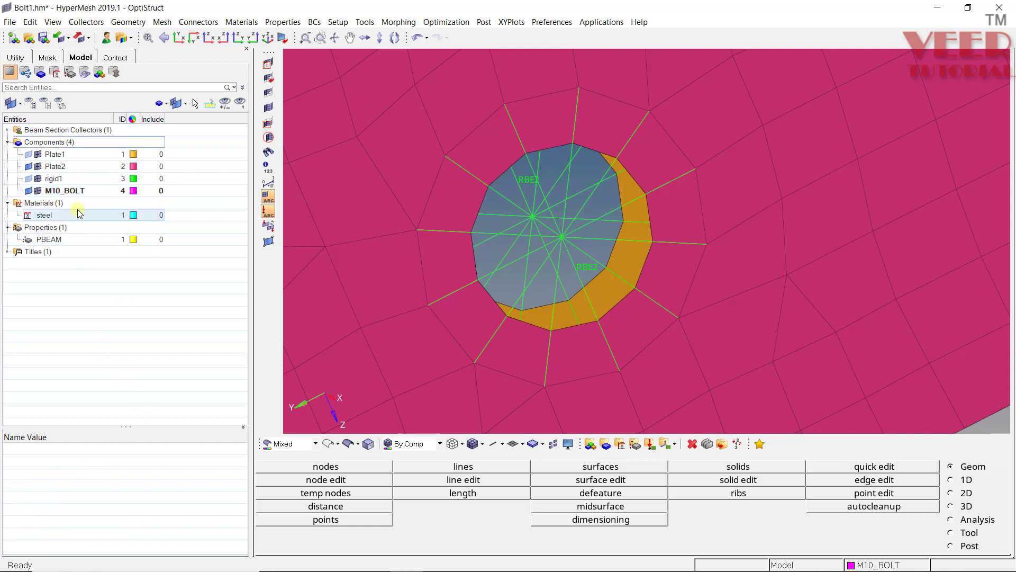
# - Start creating a bar element in M10_BOLT with the PBEAM property and the CBEAM element type
pyautogui.click(76, 191)
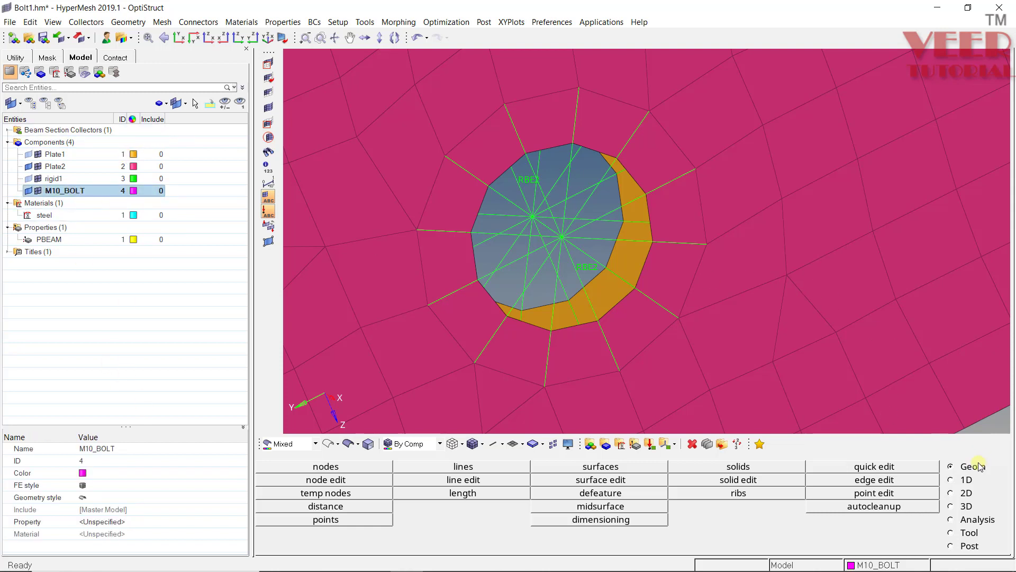
pyautogui.click(966, 482)
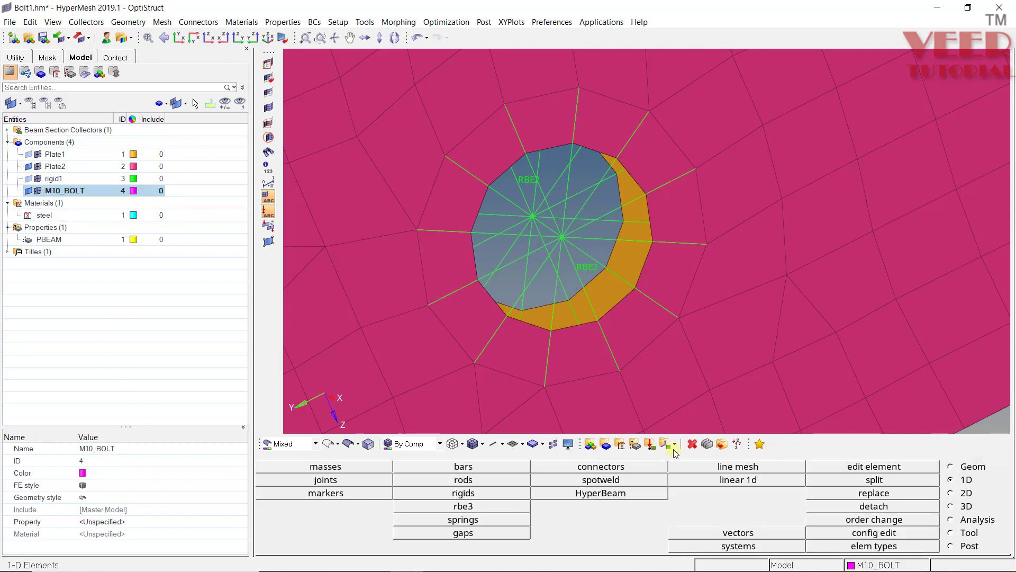
pyautogui.click(487, 468)
pyautogui.scroll(-5, 504, 259)
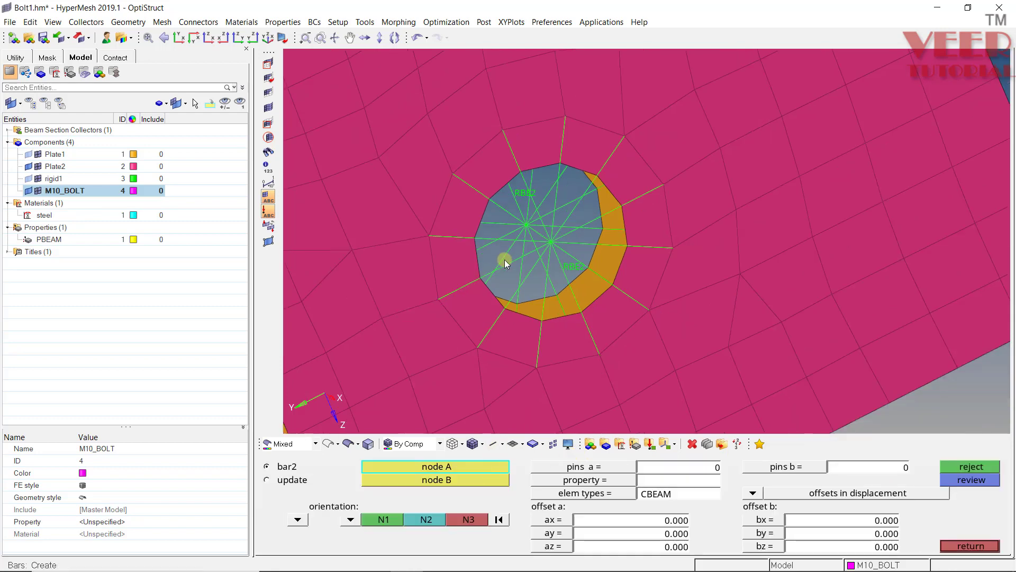
pyautogui.keyDown('ctrl'); pyautogui.moveTo(582, 300); pyautogui.dragTo(565, 281); pyautogui.keyUp('ctrl')
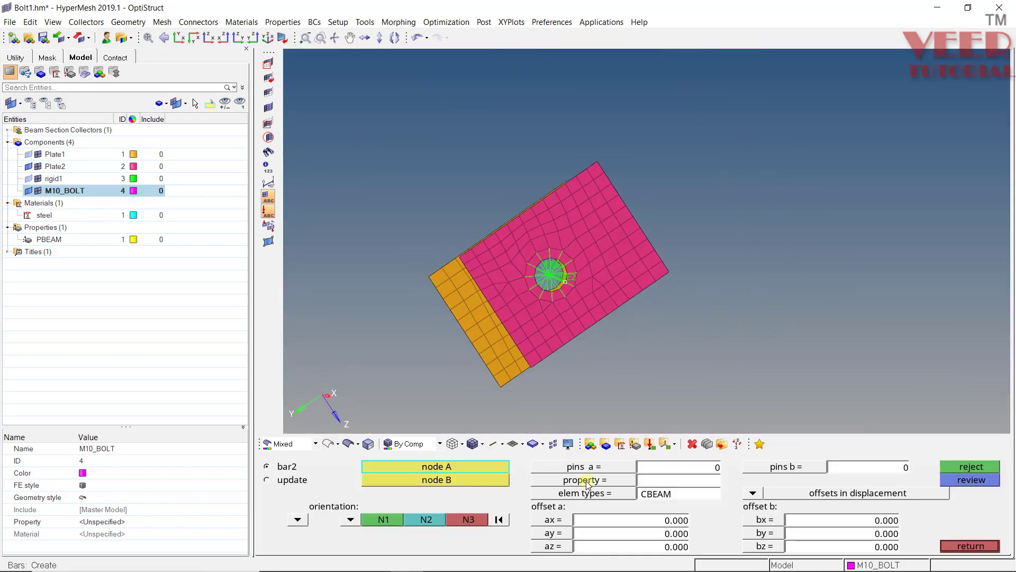
pyautogui.click(585, 480)
pyautogui.click(307, 467)
pyautogui.click(590, 495)
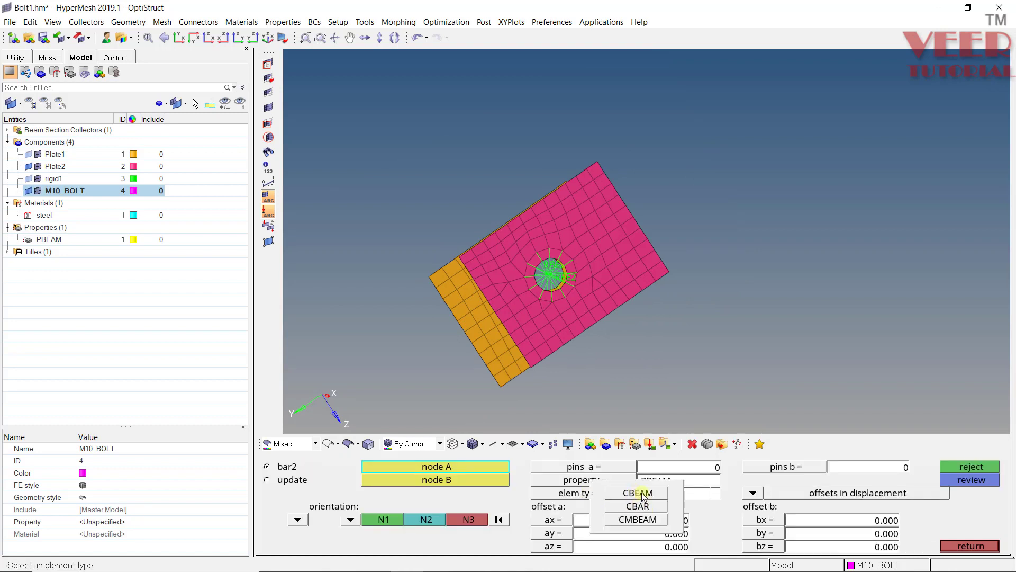
pyautogui.click(637, 493)
# - Examine the two RBE2 centre nodes in the plate holes and the axis direction between them
pyautogui.keyDown('ctrl'); pyautogui.moveTo(587, 285); pyautogui.dragTo(586, 264); pyautogui.keyUp('ctrl')
pyautogui.keyDown('ctrl'); pyautogui.scroll(4, 548, 278); pyautogui.keyUp('ctrl')
pyautogui.keyDown('ctrl'); pyautogui.scroll(-4, 485, 257); pyautogui.keyUp('ctrl')
pyautogui.keyDown('ctrl'); pyautogui.scroll(4, 507, 258); pyautogui.keyUp('ctrl')
pyautogui.scroll(4, 540, 329)
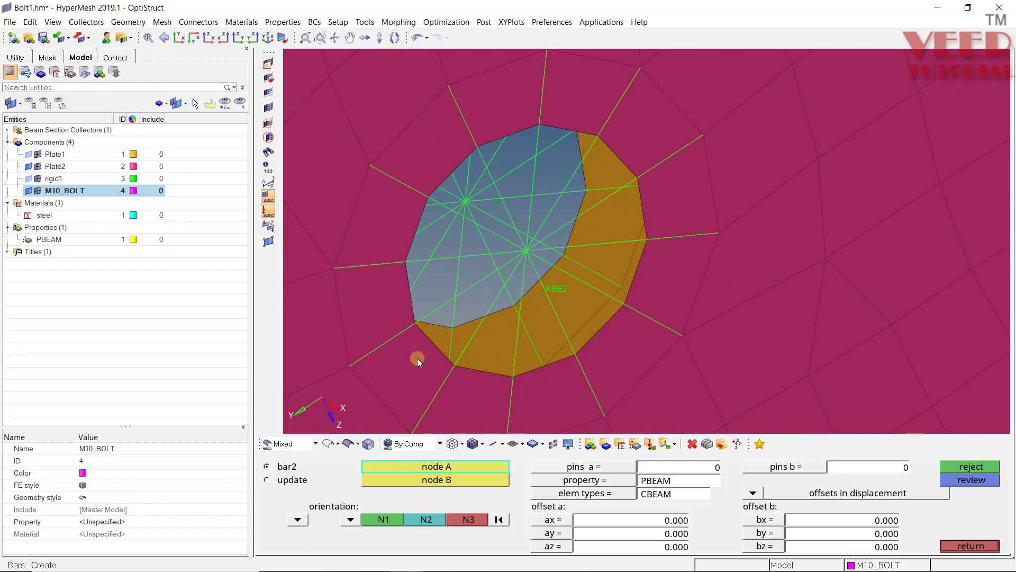
pyautogui.keyDown('ctrl'); pyautogui.scroll(-4, 417, 361); pyautogui.keyUp('ctrl')
pyautogui.keyDown('ctrl'); pyautogui.moveTo(447, 363); pyautogui.dragTo(446, 344); pyautogui.keyUp('ctrl')
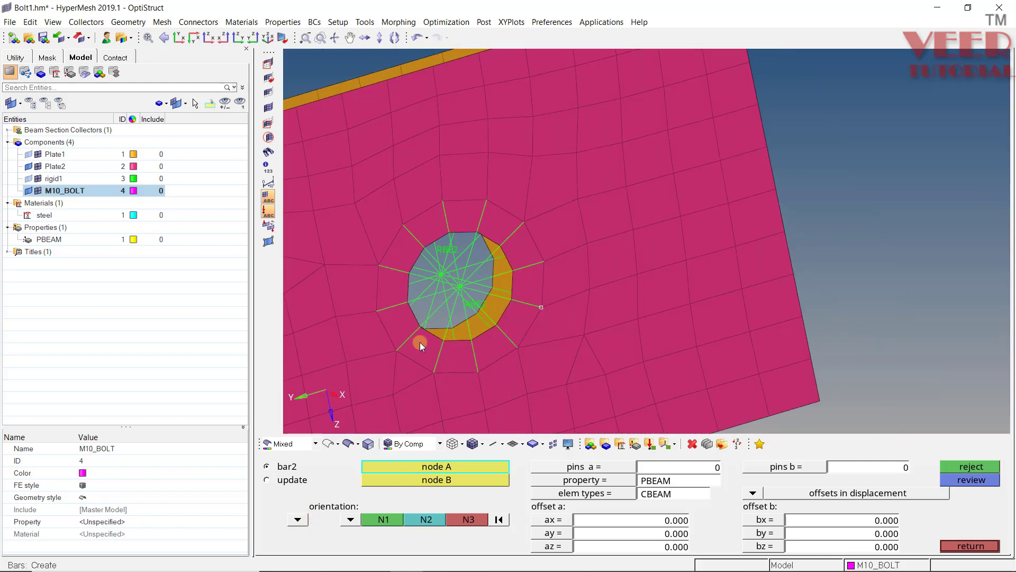
pyautogui.scroll(3, 389, 250)
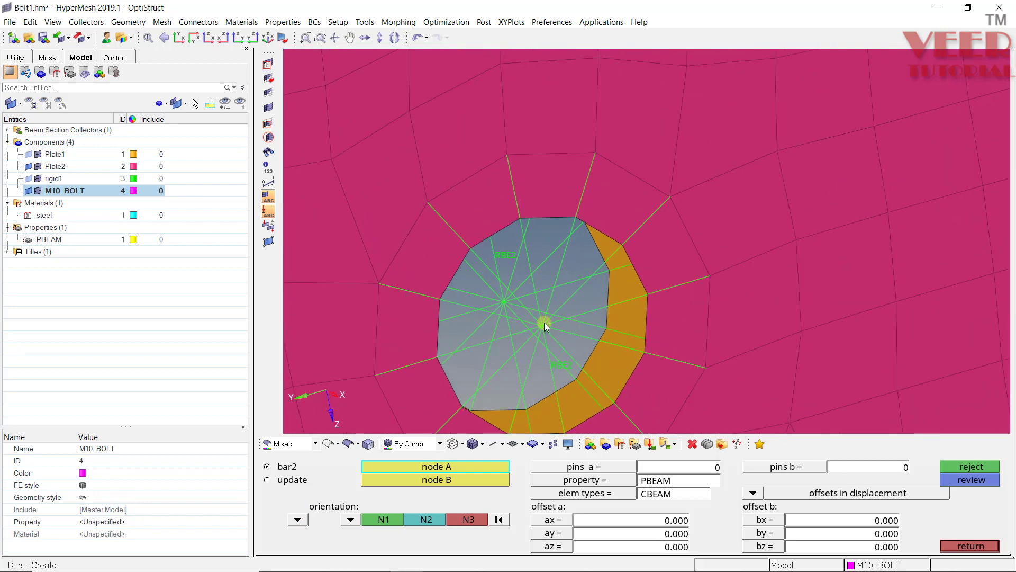
pyautogui.keyDown('ctrl'); pyautogui.scroll(-4, 506, 310); pyautogui.keyUp('ctrl')
pyautogui.keyDown('ctrl'); pyautogui.moveTo(626, 333); pyautogui.dragTo(667, 332); pyautogui.keyUp('ctrl')
pyautogui.keyDown('ctrl'); pyautogui.scroll(4, 526, 322); pyautogui.keyUp('ctrl')
pyautogui.keyDown('ctrl'); pyautogui.scroll(3, 526, 321); pyautogui.keyUp('ctrl')
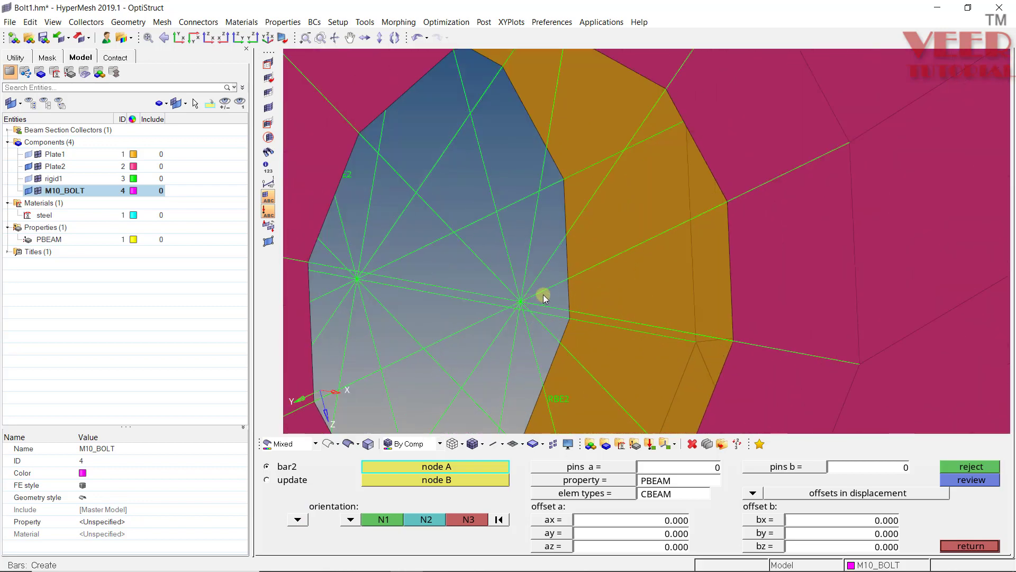
pyautogui.keyDown('ctrl'); pyautogui.scroll(-3, 541, 294); pyautogui.keyUp('ctrl')
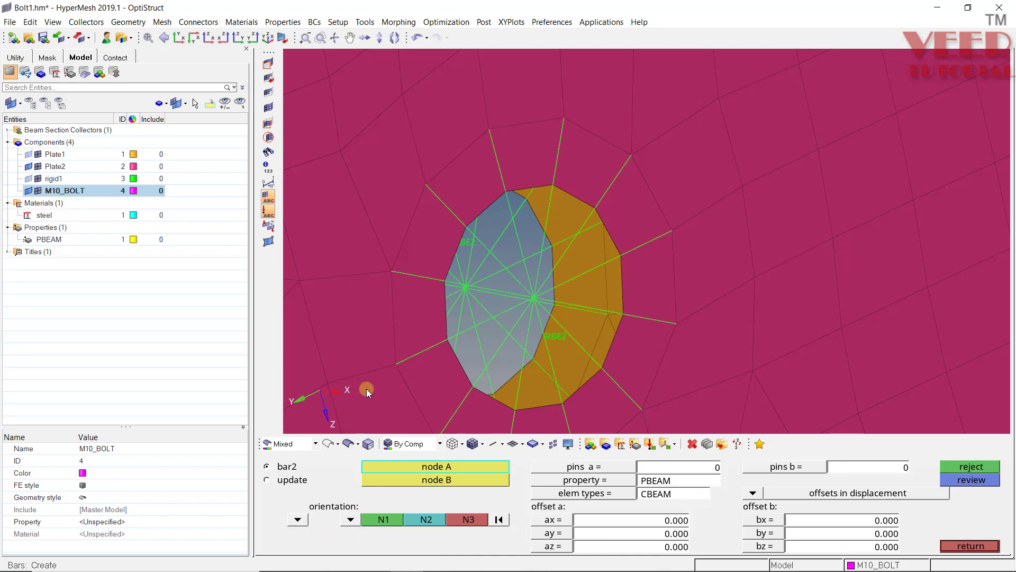
# - Define the bar orientation by components with x 0, y 0 and z 1
pyautogui.click(297, 519)
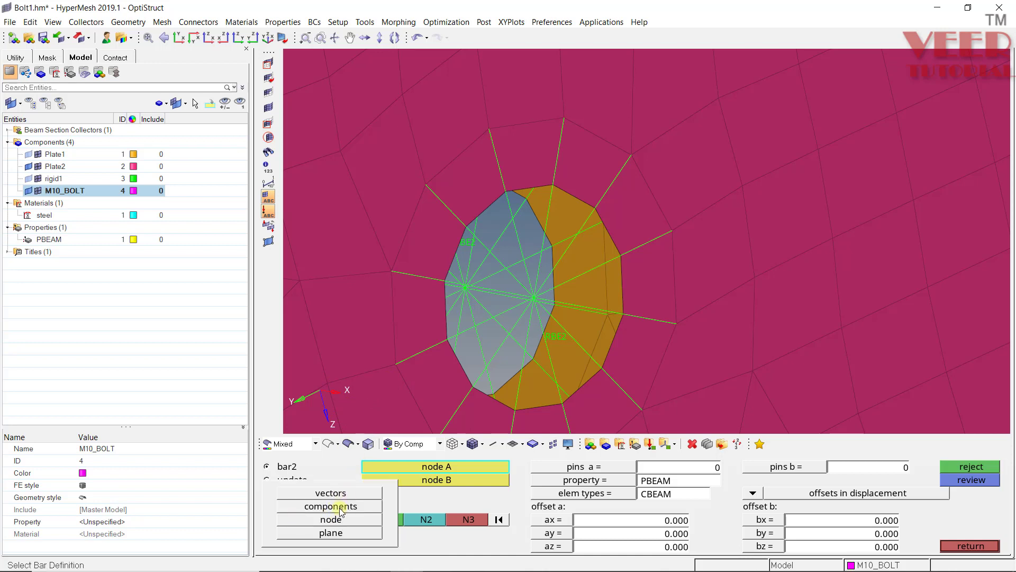
pyautogui.click(336, 508)
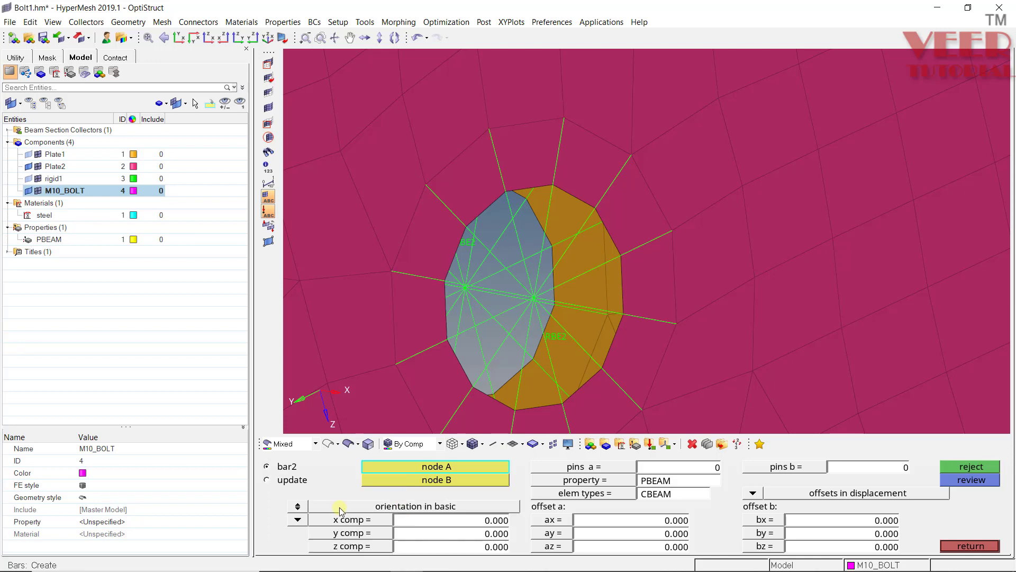
pyautogui.click(478, 538)
pyautogui.write('1')
pyautogui.press('Return')
pyautogui.click(482, 534)
pyautogui.write('0')
pyautogui.press('Return')
pyautogui.click(486, 545)
pyautogui.write('1')
pyautogui.press('Return')
pyautogui.click(486, 522)
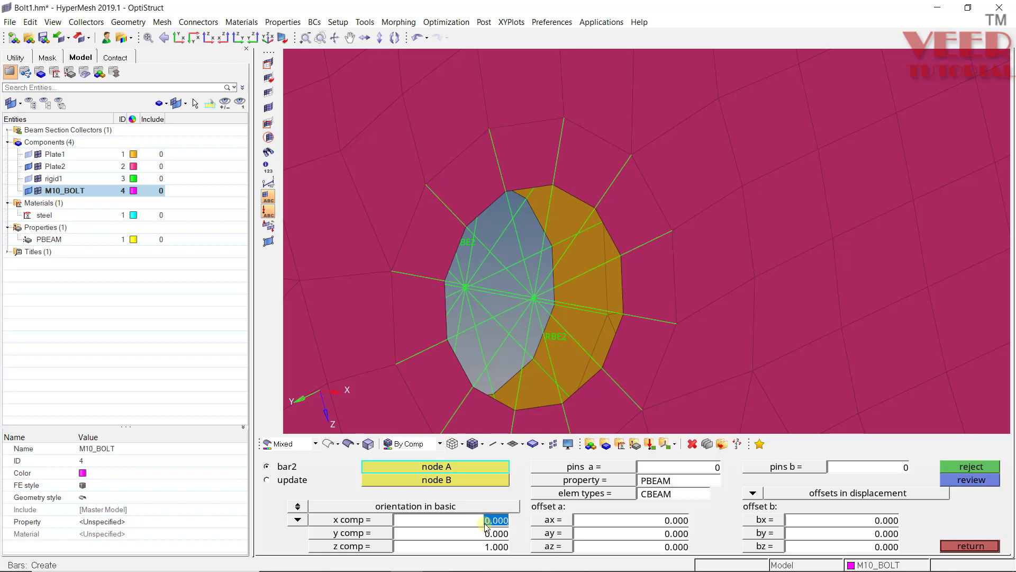
pyautogui.click(345, 379)
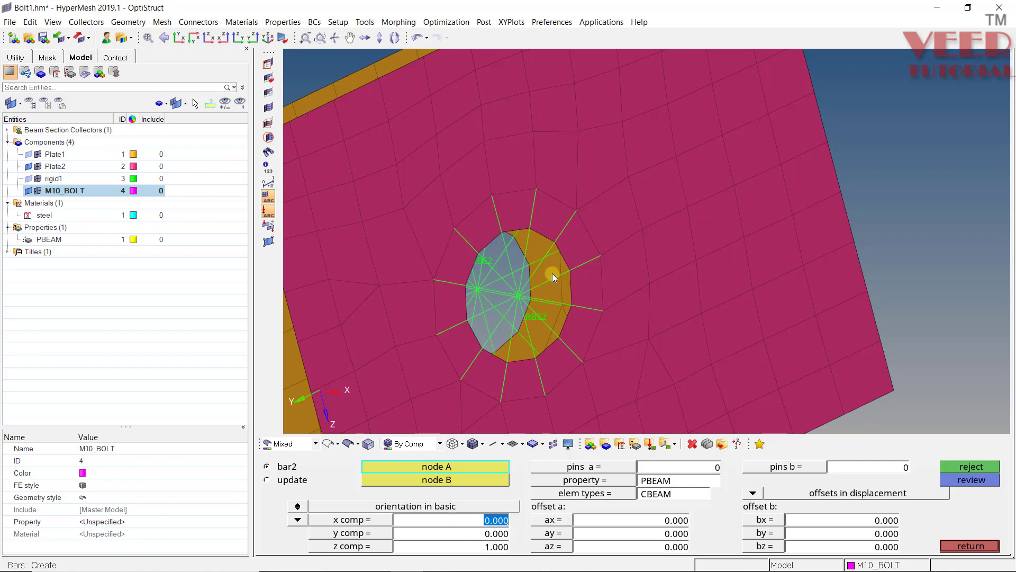
# - Create the CBEAM element between the centre nodes of the two RBE2 rigids and leave the bar tool
pyautogui.scroll(5, 552, 273)
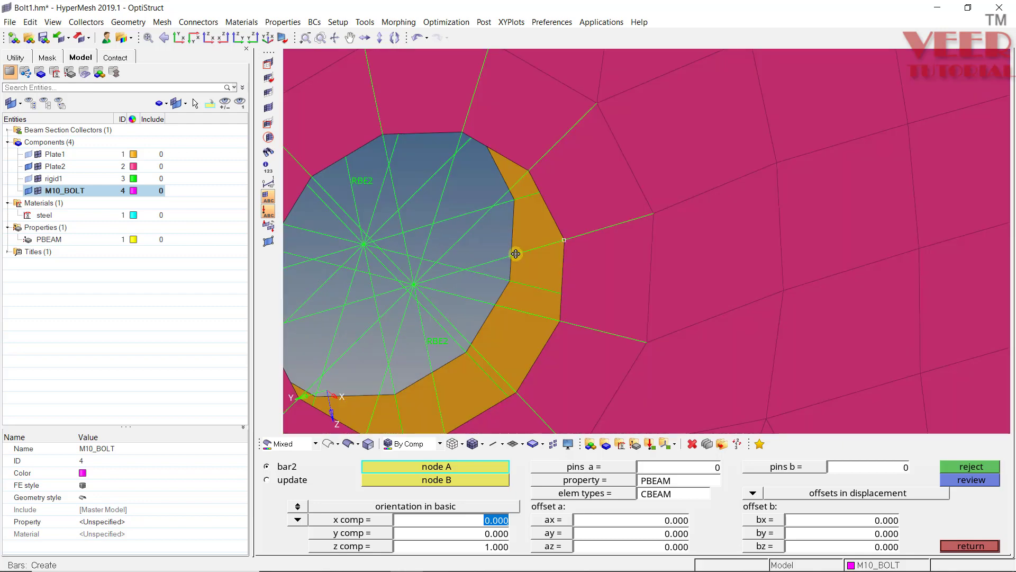
pyautogui.scroll(5, 445, 301)
pyautogui.scroll(-5, 391, 265)
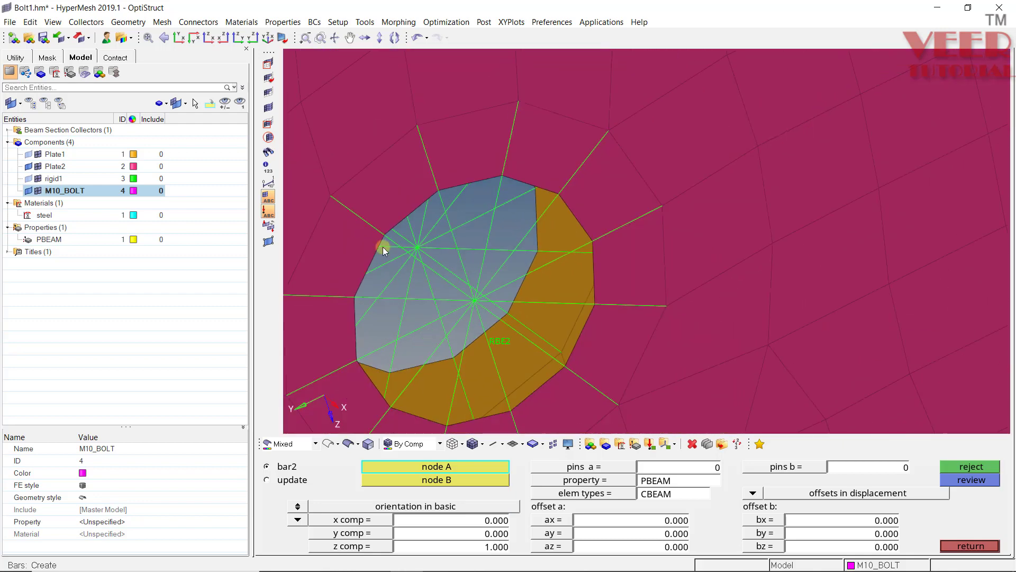
pyautogui.scroll(3, 459, 270)
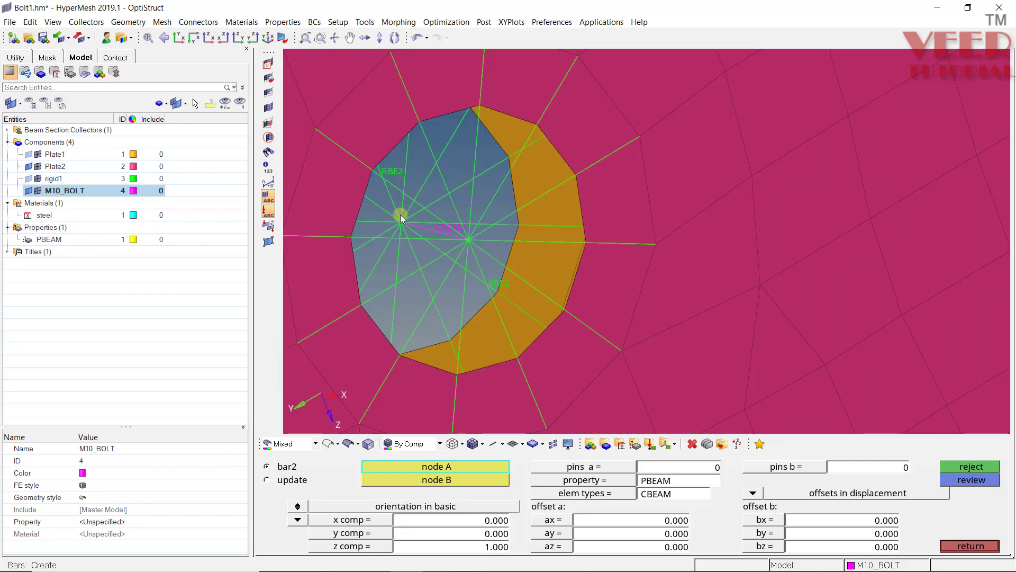
pyautogui.scroll(-3, 398, 213)
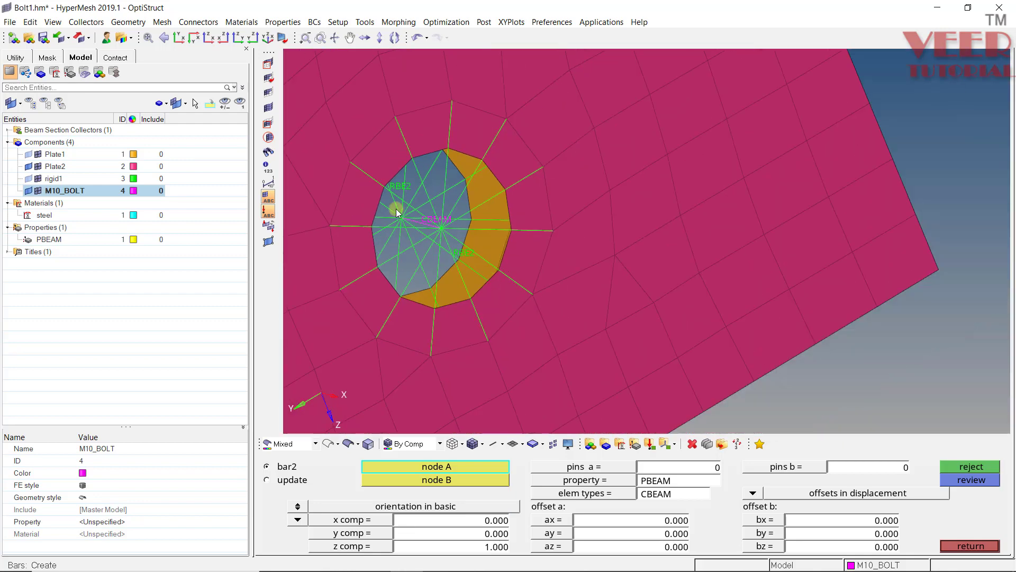
pyautogui.scroll(5, 397, 211)
pyautogui.moveTo(533, 210)
pyautogui.keyDown('ctrl'); pyautogui.mouseDown()
pyautogui.moveTo(520, 236)
pyautogui.moveTo(528, 216)
pyautogui.mouseUp(); pyautogui.keyUp('ctrl')
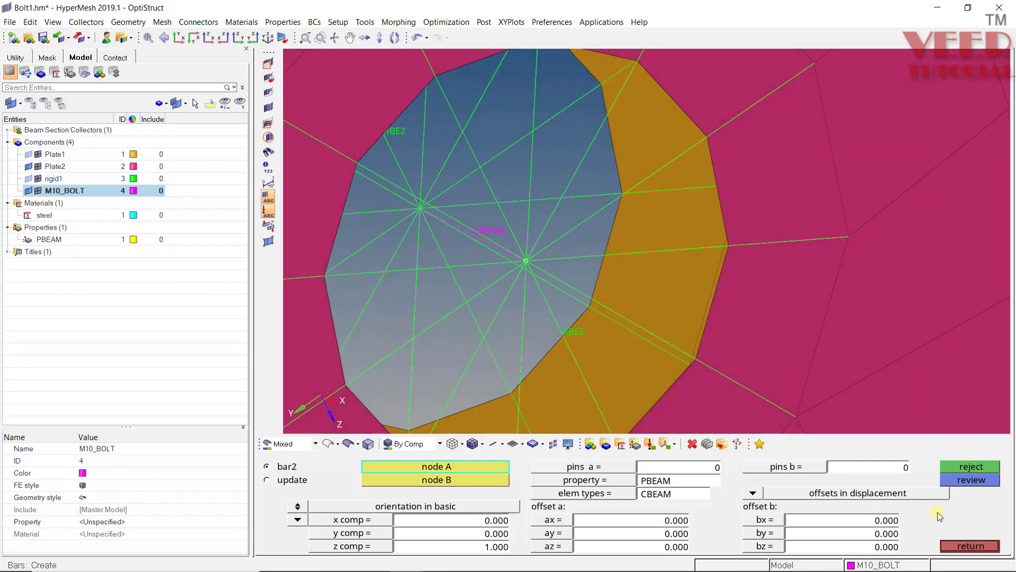
pyautogui.click(973, 547)
# - Assign the PBEAM property to the M10_BOLT component
pyautogui.scroll(-3, 435, 228)
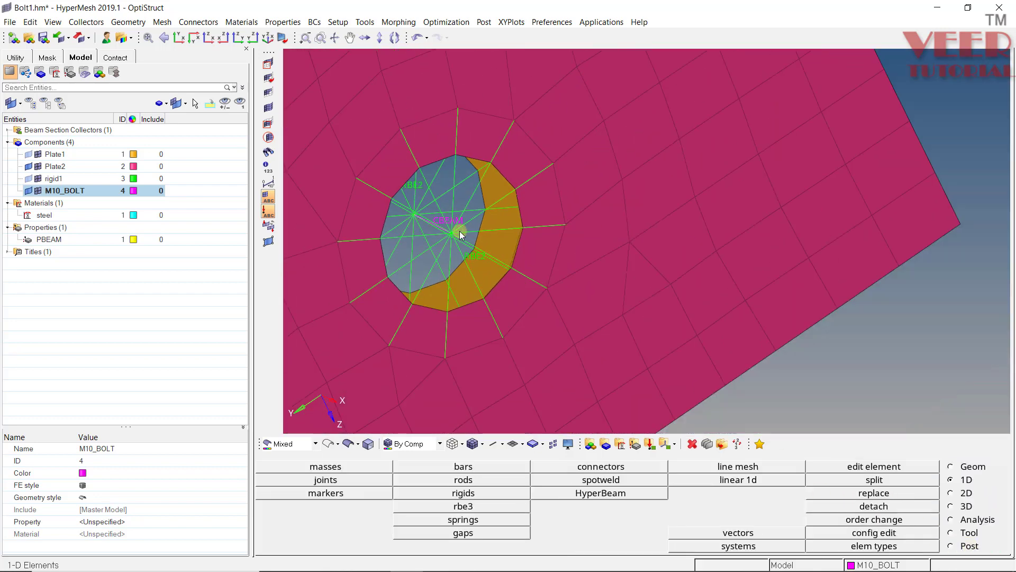
pyautogui.moveTo(469, 245)
pyautogui.keyDown('ctrl'); pyautogui.mouseDown()
pyautogui.moveTo(489, 265)
pyautogui.moveTo(485, 296)
pyautogui.mouseUp(); pyautogui.keyUp('ctrl')
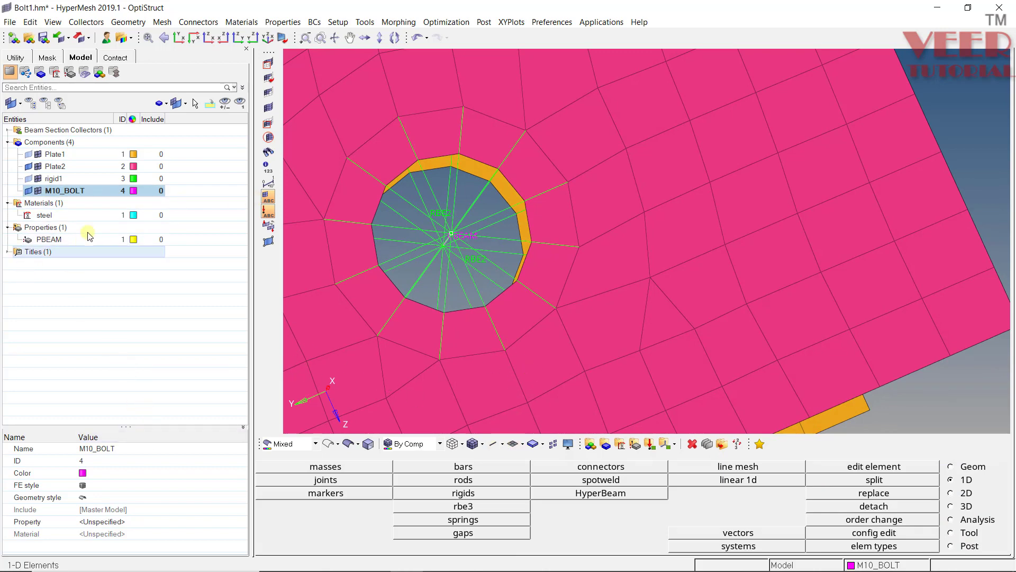
pyautogui.click(123, 522)
pyautogui.click(35, 422)
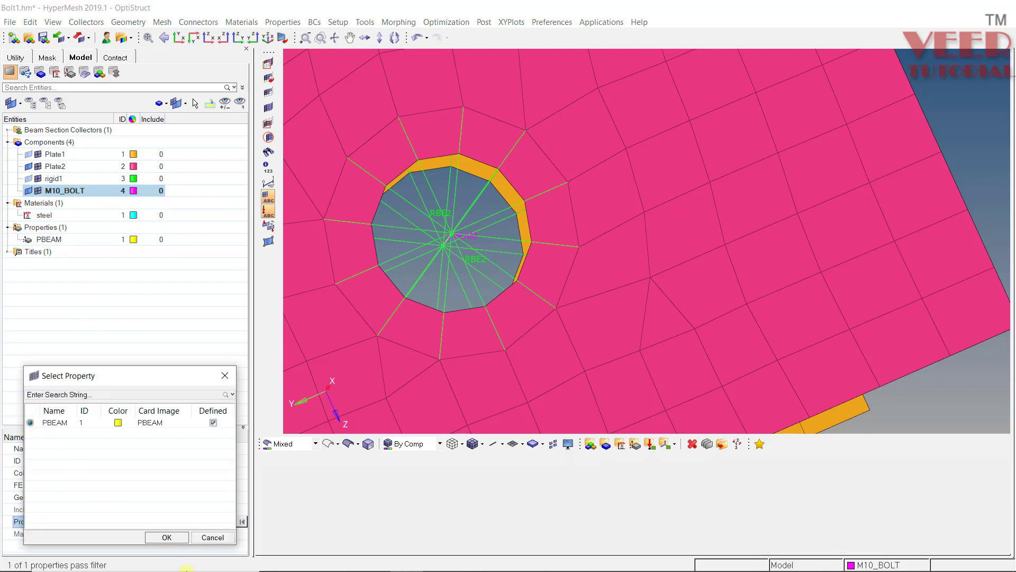
pyautogui.click(167, 537)
# - Display the beam with the 1D Detailed Element Representation and check it in the plate hole
pyautogui.moveTo(493, 255)
pyautogui.keyDown('ctrl'); pyautogui.mouseDown()
pyautogui.moveTo(536, 258)
pyautogui.moveTo(535, 318)
pyautogui.mouseUp(); pyautogui.keyUp('ctrl')
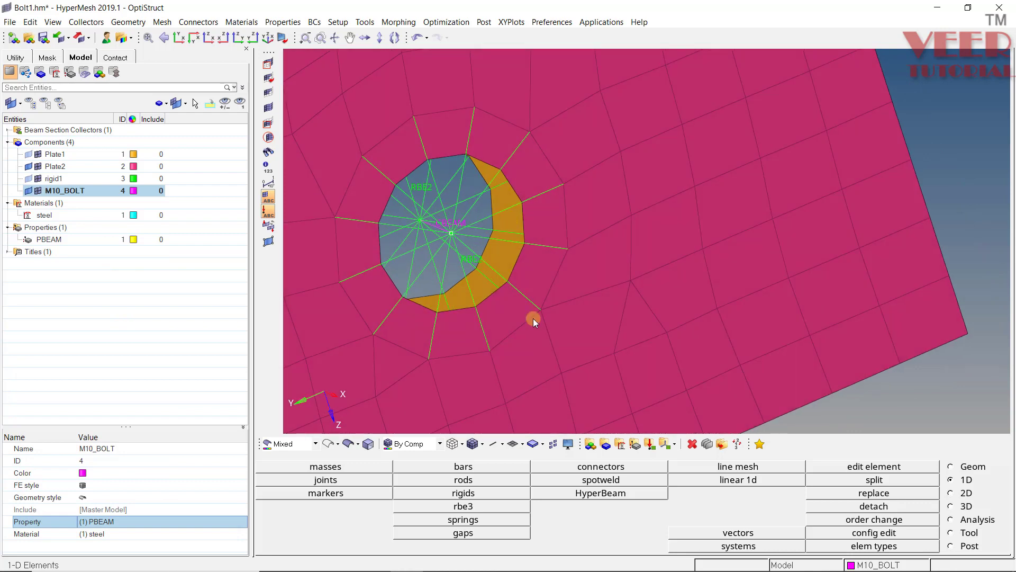
pyautogui.click(502, 444)
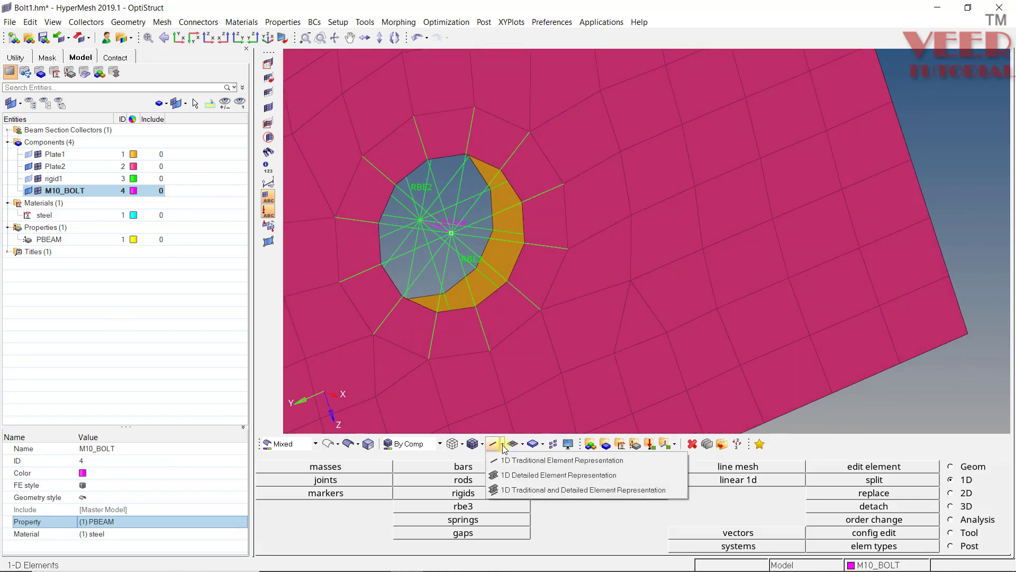
pyautogui.click(528, 475)
pyautogui.keyDown('ctrl'); pyautogui.moveTo(554, 237); pyautogui.dragTo(493, 249); pyautogui.keyUp('ctrl')
pyautogui.keyDown('ctrl'); pyautogui.scroll(-3, 554, 278); pyautogui.keyUp('ctrl')
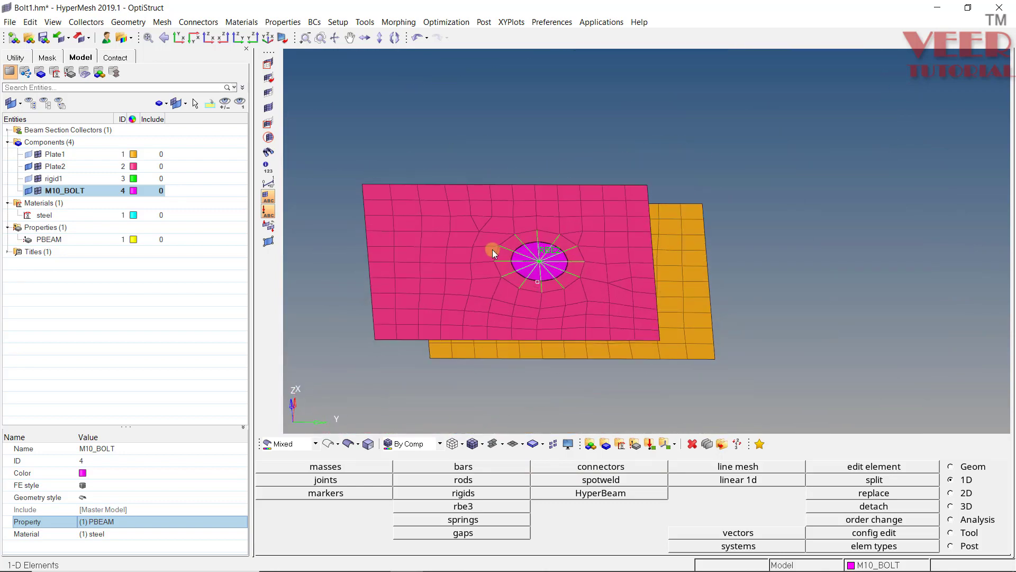
# - Save a copy of the model as Bolt1_final in the Rigid folder
pyautogui.click(10, 21)
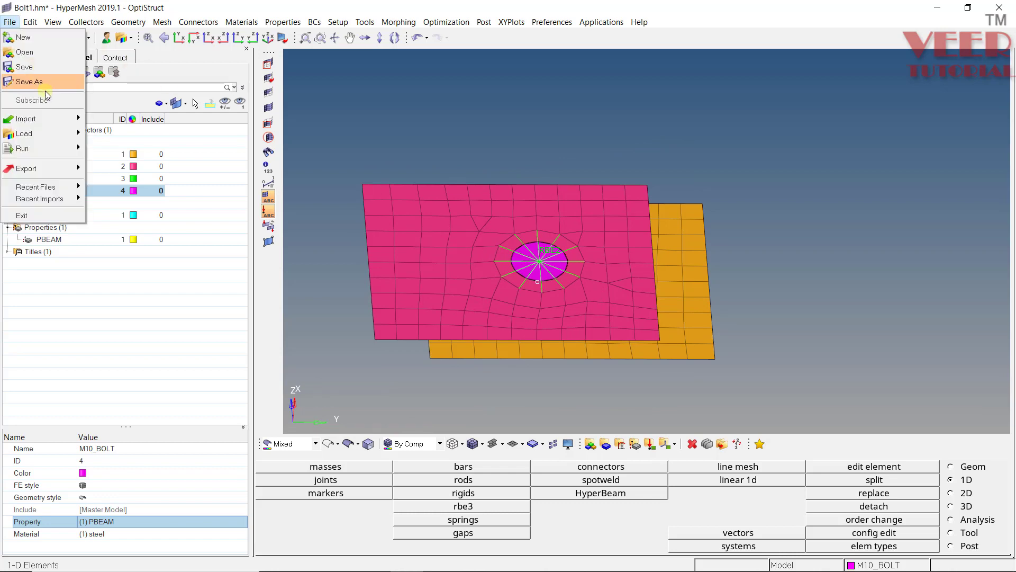
pyautogui.click(32, 82)
pyautogui.click(297, 348)
pyautogui.write('_fina')
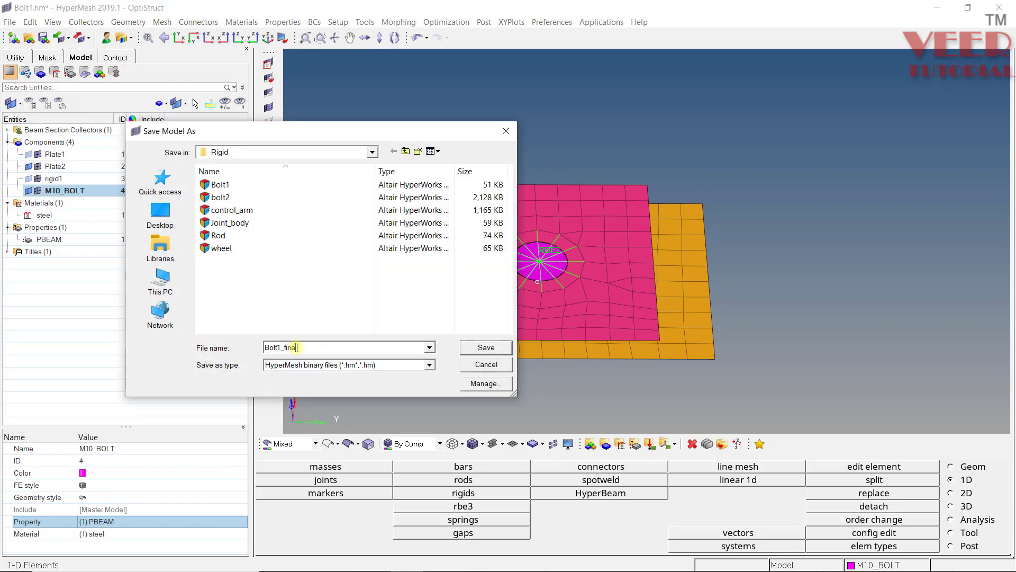
pyautogui.press('Return')
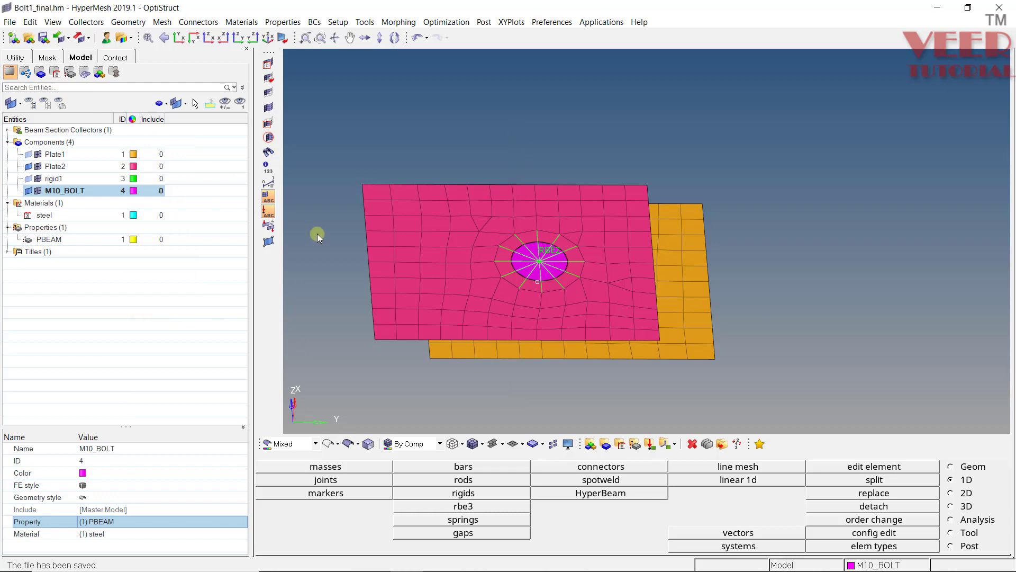
# - Open the bolt2 model from the Rigid folder
pyautogui.click(28, 38)
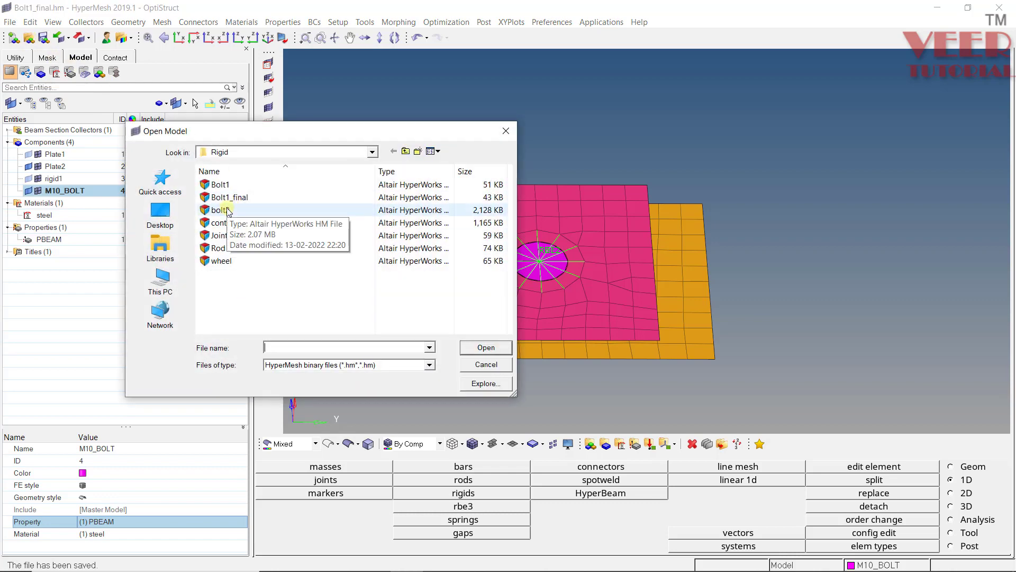
pyautogui.doubleClick(228, 211)
pyautogui.moveTo(680, 160)
pyautogui.keyDown('ctrl'); pyautogui.mouseDown()
pyautogui.moveTo(484, 316)
pyautogui.moveTo(658, 295)
pyautogui.moveTo(451, 225)
pyautogui.moveTo(528, 288)
pyautogui.moveTo(608, 212)
pyautogui.moveTo(585, 211)
pyautogui.moveTo(559, 249)
pyautogui.mouseUp(); pyautogui.keyUp('ctrl')
pyautogui.keyDown('ctrl'); pyautogui.scroll(5, 609, 208); pyautogui.keyUp('ctrl')
pyautogui.keyDown('ctrl'); pyautogui.click(605, 205); pyautogui.keyUp('ctrl')
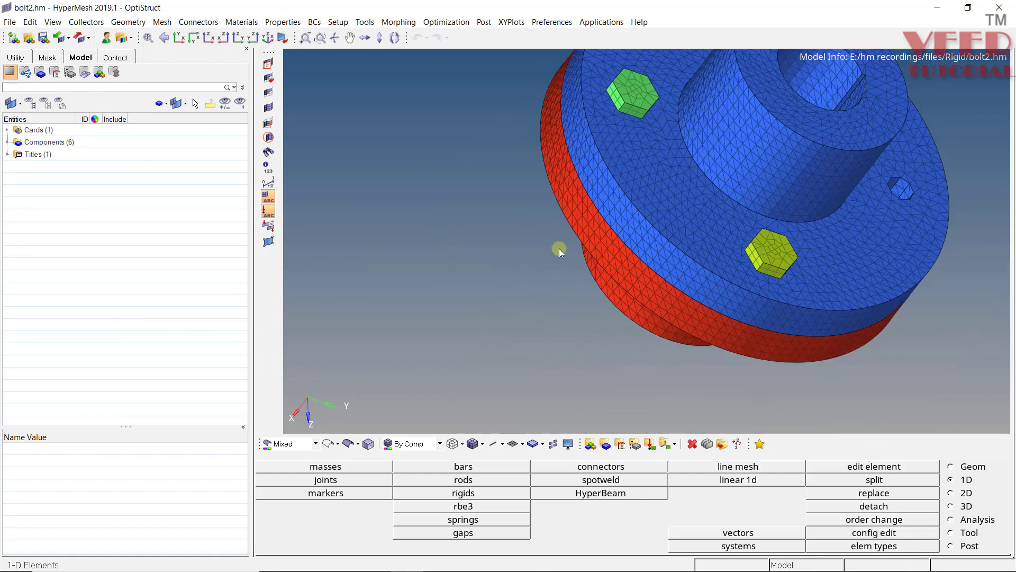
# - Examine the hex bolts from both sides of the flange assembly and expand the list of the model's components
pyautogui.keyDown('ctrl'); pyautogui.moveTo(638, 79); pyautogui.dragTo(582, 172, button='right'); pyautogui.keyUp('ctrl')
pyautogui.keyDown('ctrl'); pyautogui.scroll(5, 582, 172); pyautogui.keyUp('ctrl')
pyautogui.keyDown('ctrl'); pyautogui.moveTo(593, 175); pyautogui.dragTo(533, 181); pyautogui.keyUp('ctrl')
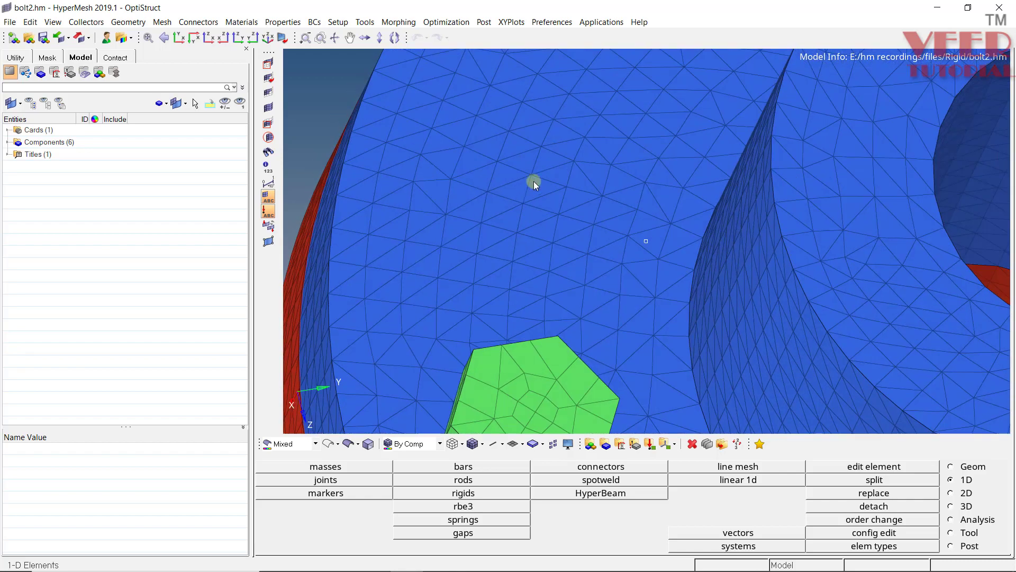
pyautogui.keyDown('ctrl'); pyautogui.scroll(-5, 533, 185); pyautogui.keyUp('ctrl')
pyautogui.keyDown('ctrl'); pyautogui.scroll(5, 532, 252); pyautogui.keyUp('ctrl')
pyautogui.keyDown('ctrl'); pyautogui.scroll(-5, 533, 235); pyautogui.keyUp('ctrl')
pyautogui.keyDown('ctrl'); pyautogui.click(539, 235); pyautogui.keyUp('ctrl')
pyautogui.keyDown('ctrl'); pyautogui.moveTo(464, 237); pyautogui.dragTo(665, 189); pyautogui.keyUp('ctrl')
pyautogui.scroll(-3, 554, 210)
pyautogui.scroll(4, 418, 286)
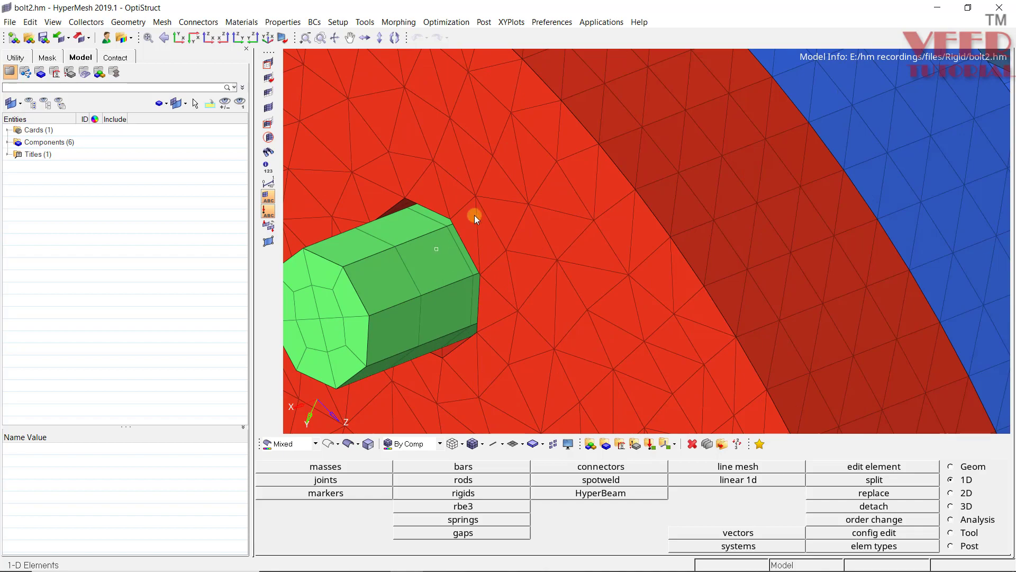
pyautogui.scroll(-3, 404, 203)
pyautogui.keyDown('ctrl'); pyautogui.moveTo(447, 215); pyautogui.dragTo(506, 278); pyautogui.keyUp('ctrl')
pyautogui.scroll(3, 429, 233)
pyautogui.scroll(-5, 452, 245)
pyautogui.scroll(3, 501, 215)
pyautogui.moveTo(505, 185)
pyautogui.keyDown('ctrl'); pyautogui.mouseDown(button='right')
pyautogui.moveTo(501, 215)
pyautogui.moveTo(503, 187)
pyautogui.mouseUp(button='right'); pyautogui.keyUp('ctrl')
pyautogui.keyDown('ctrl'); pyautogui.moveTo(503, 185); pyautogui.dragTo(479, 283); pyautogui.keyUp('ctrl')
pyautogui.scroll(-3, 480, 227)
pyautogui.scroll(3, 494, 302)
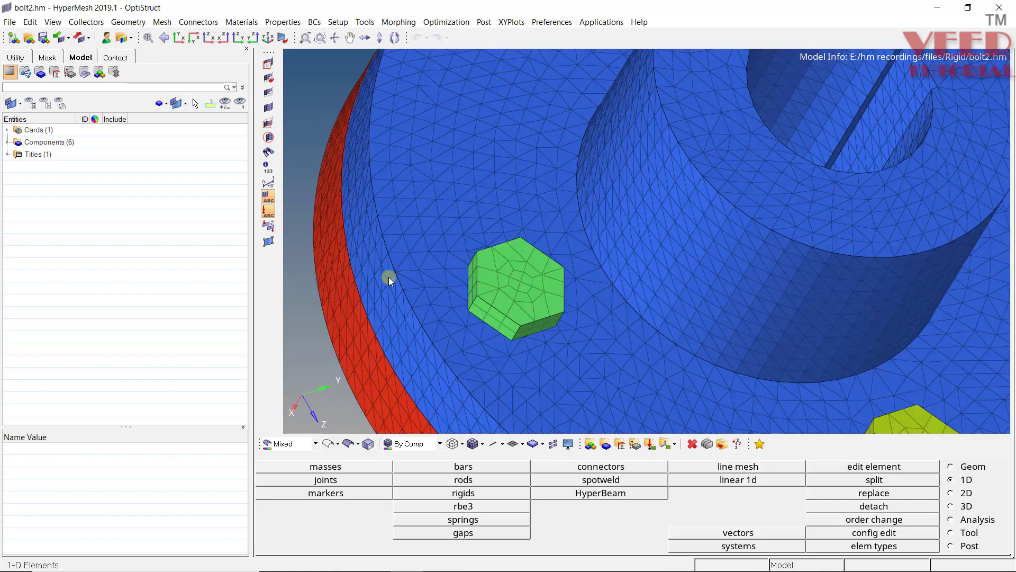
pyautogui.click(8, 142)
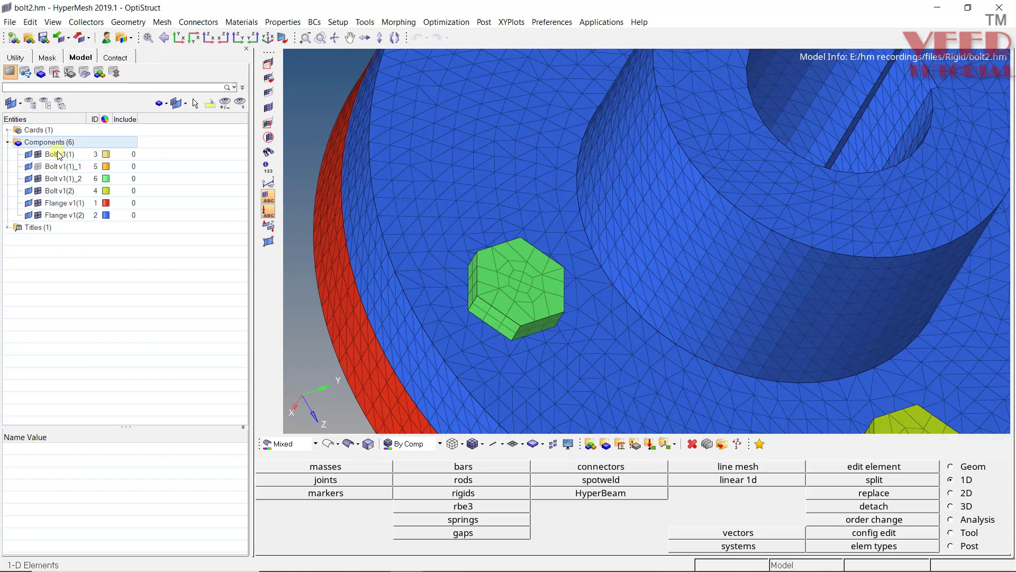
# - Isolate the Flange v1(1) and Flange v1(2) components so that all bolt components are hidden
pyautogui.click(60, 166)
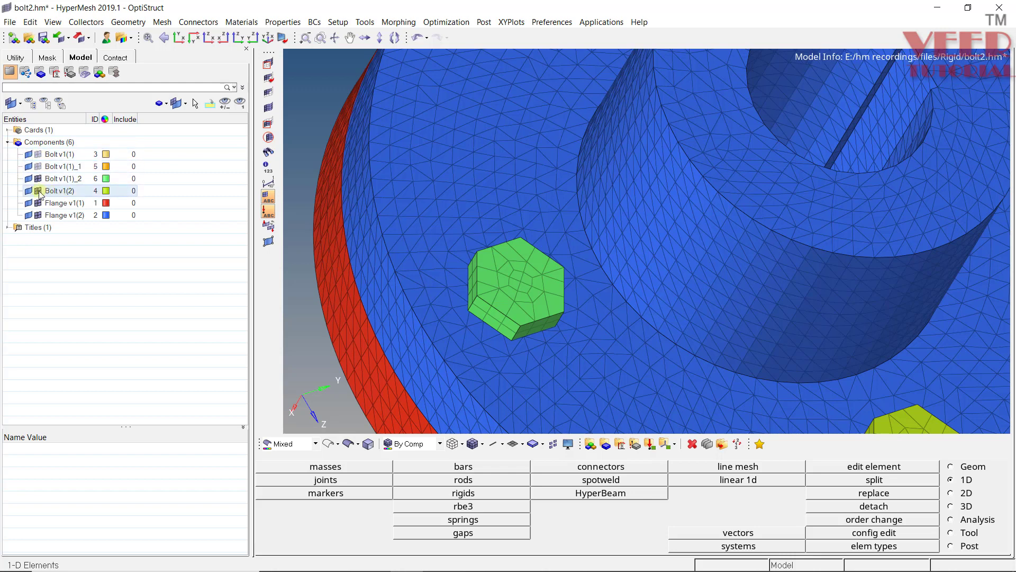
pyautogui.click(57, 204)
pyautogui.keyDown('ctrl'); pyautogui.click(58, 213); pyautogui.keyUp('ctrl')
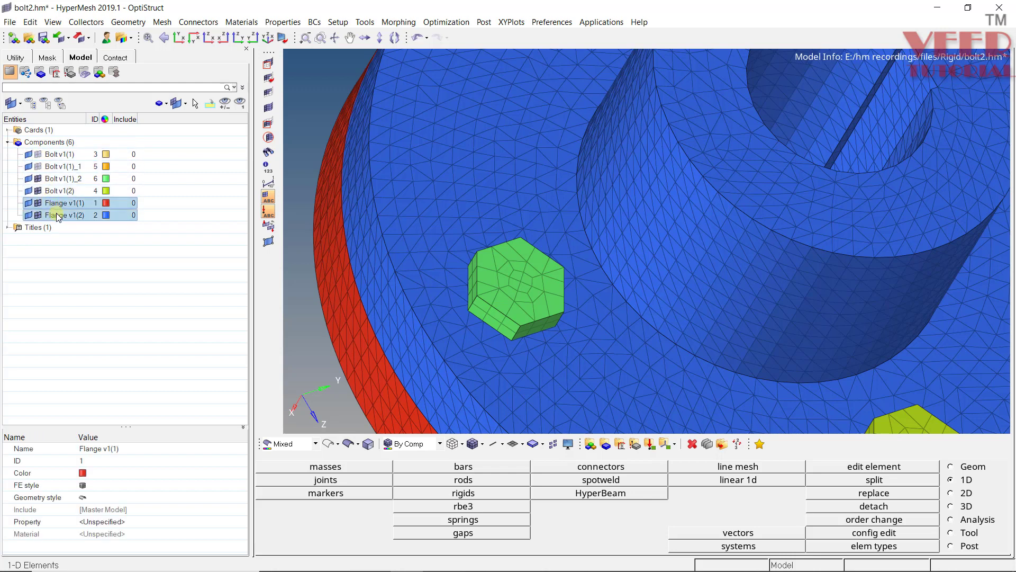
pyautogui.rightClick(58, 213)
pyautogui.click(88, 320)
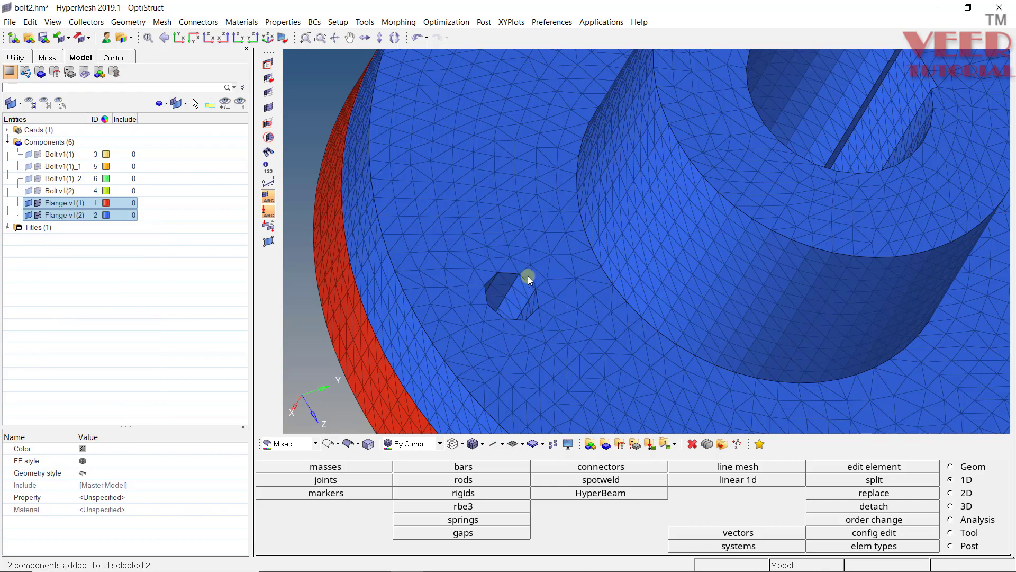
# - Inspect the empty bolt holes through both flanges and briefly display Bolt v1(1)_2 to compare its head with the hole
pyautogui.press('f')
pyautogui.keyDown('ctrl'); pyautogui.moveTo(485, 247); pyautogui.dragTo(534, 285); pyautogui.keyUp('ctrl')
pyautogui.keyDown('ctrl'); pyautogui.scroll(5, 529, 277); pyautogui.keyUp('ctrl')
pyautogui.keyDown('ctrl'); pyautogui.moveTo(450, 243); pyautogui.dragTo(493, 180); pyautogui.keyUp('ctrl')
pyautogui.keyDown('ctrl'); pyautogui.scroll(-2, 493, 180); pyautogui.keyUp('ctrl')
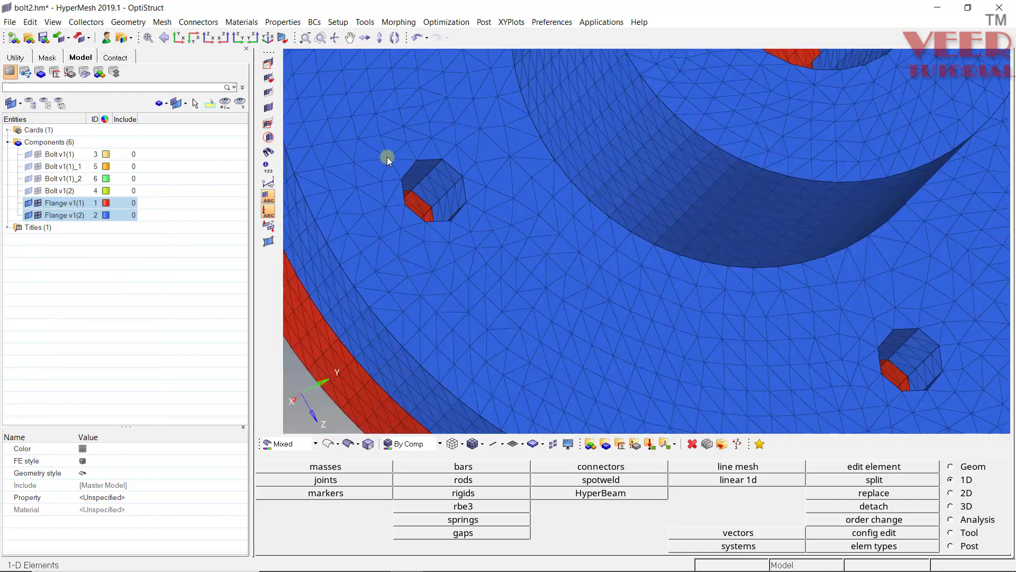
pyautogui.scroll(3, 421, 205)
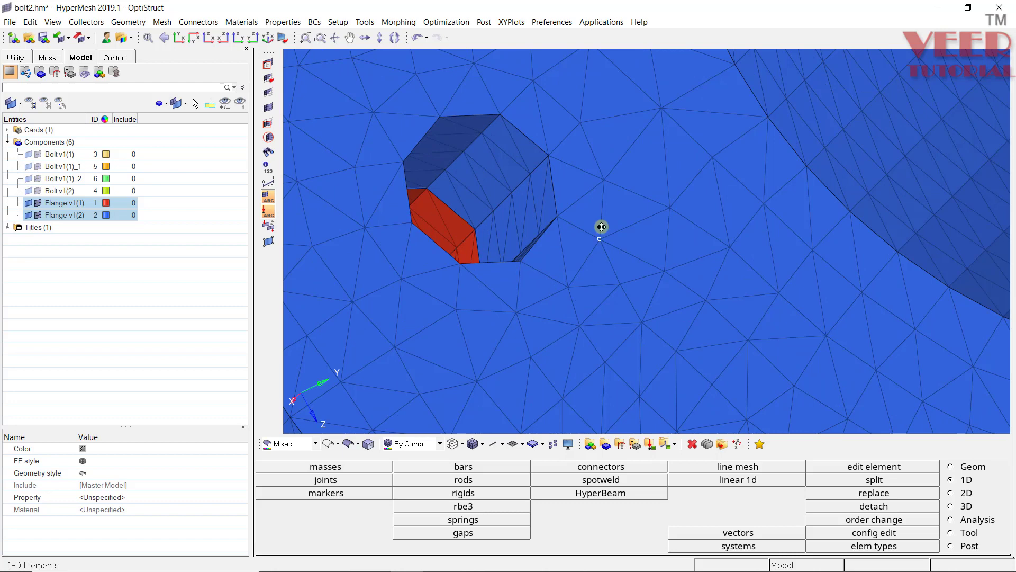
pyautogui.click(39, 179)
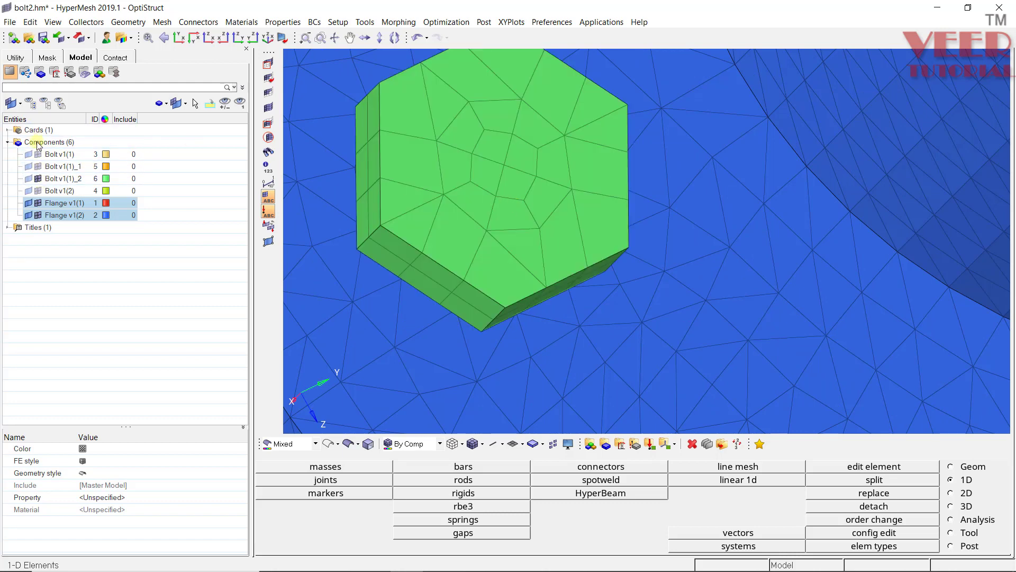
pyautogui.click(38, 179)
pyautogui.keyDown('ctrl'); pyautogui.moveTo(698, 212); pyautogui.dragTo(558, 195); pyautogui.keyUp('ctrl')
pyautogui.keyDown('ctrl'); pyautogui.scroll(-3, 613, 219); pyautogui.keyUp('ctrl')
pyautogui.scroll(-4, 557, 181)
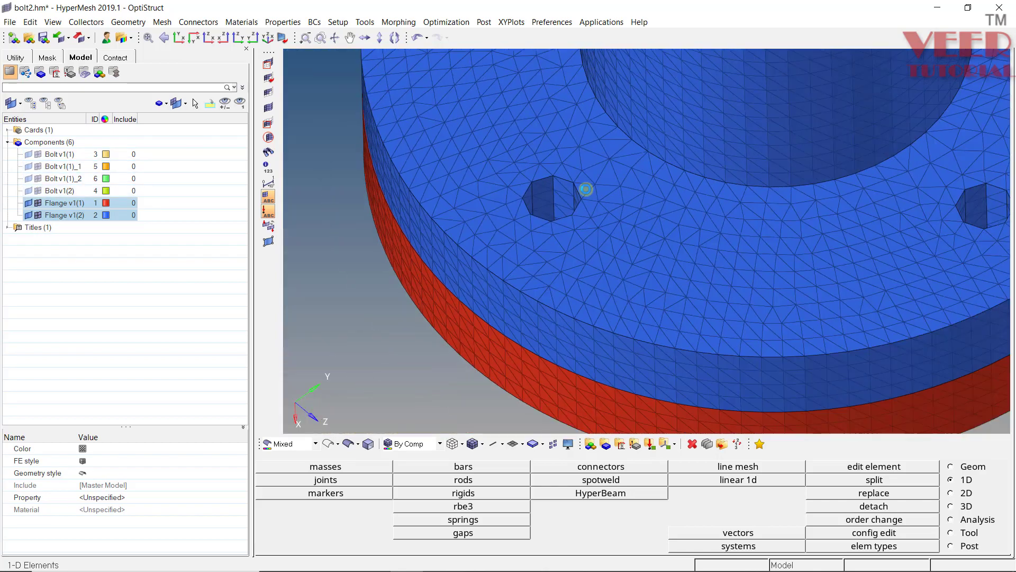
pyautogui.scroll(6, 582, 177)
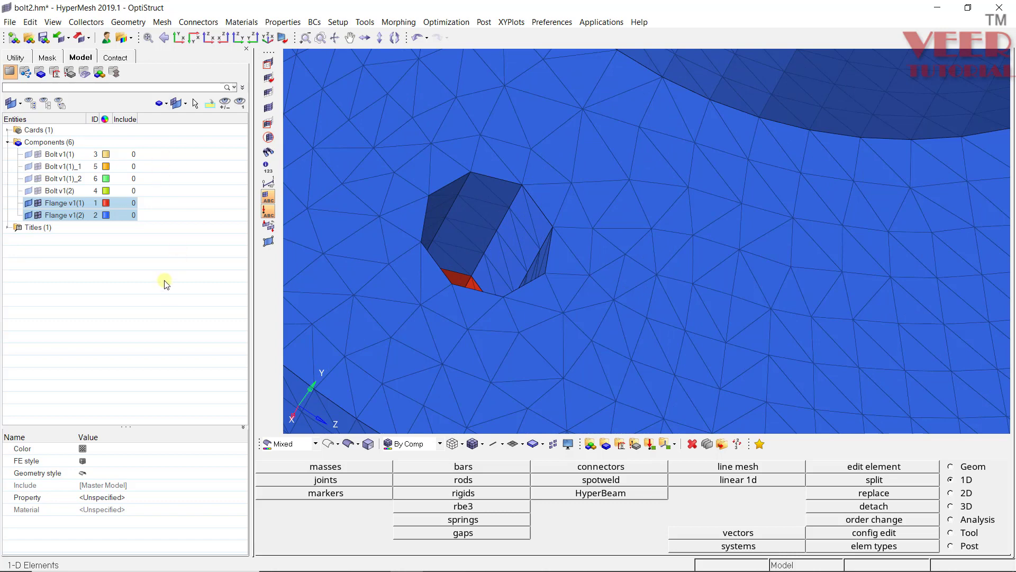
pyautogui.click(75, 228)
pyautogui.click(64, 215)
pyautogui.rightClick(64, 215)
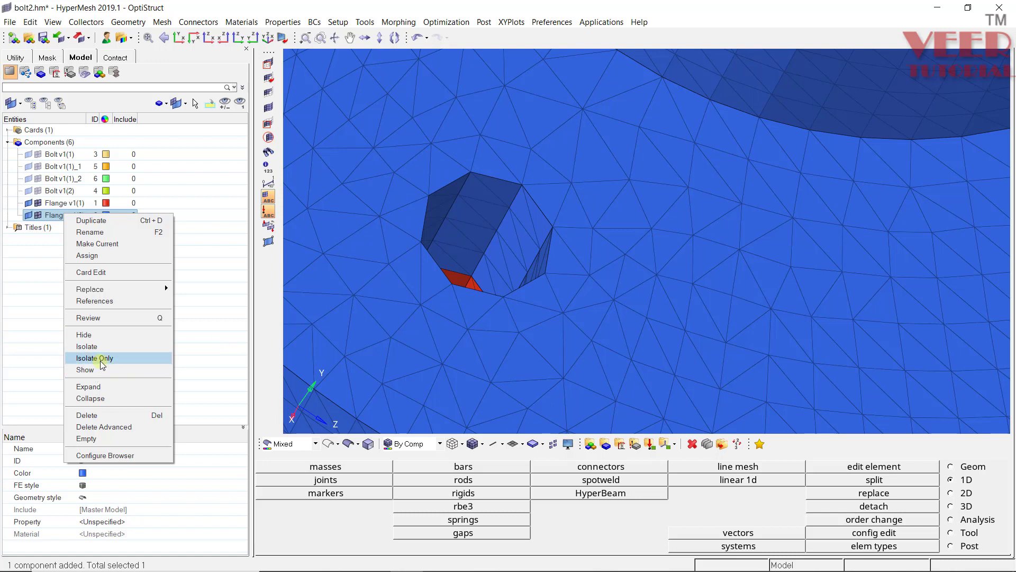
pyautogui.click(558, 312)
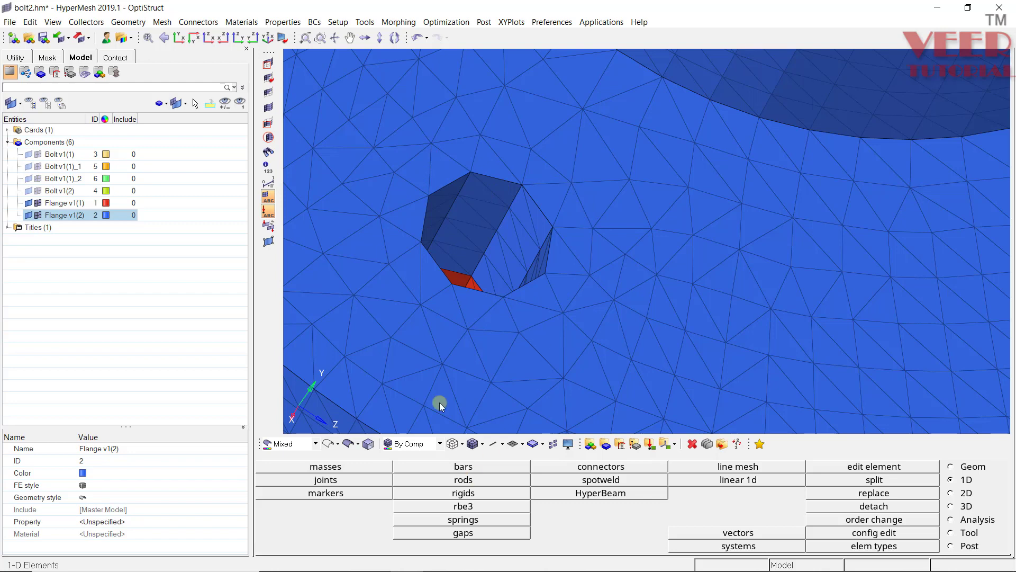
# - Measure the radius of the bolt hole in the blue flange with three nodes on its edge
pyautogui.press('F4')
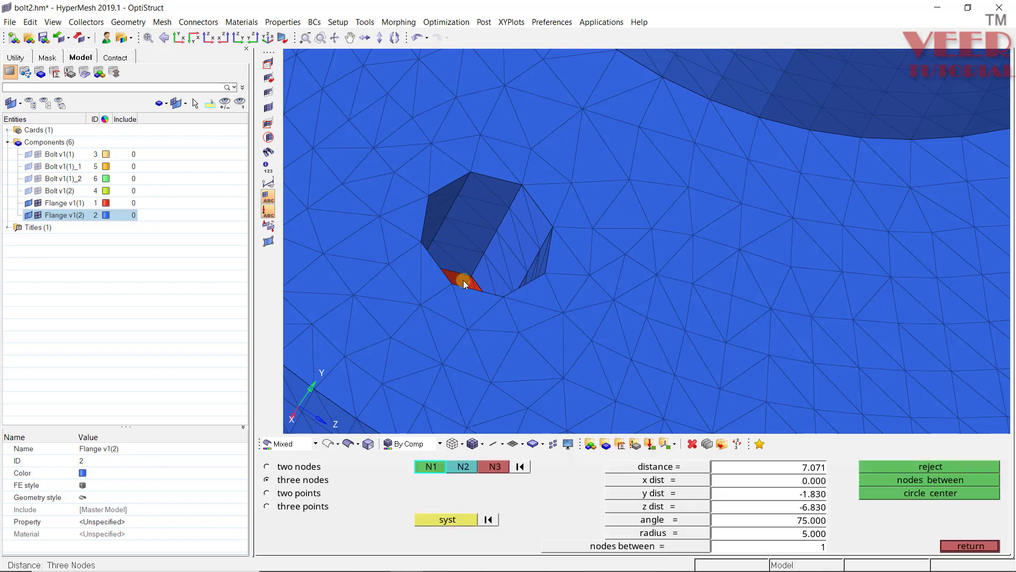
pyautogui.keyDown('ctrl'); pyautogui.scroll(1, 459, 280); pyautogui.keyUp('ctrl')
pyautogui.click(446, 295)
pyautogui.click(392, 106)
pyautogui.keyDown('ctrl'); pyautogui.scroll(-1, 435, 152); pyautogui.keyUp('ctrl')
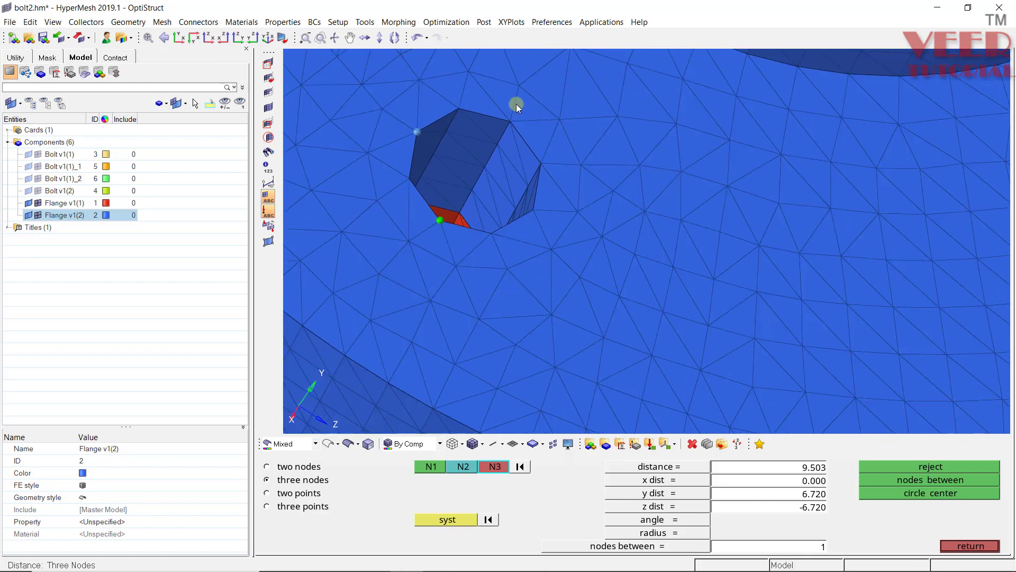
pyautogui.click(516, 113)
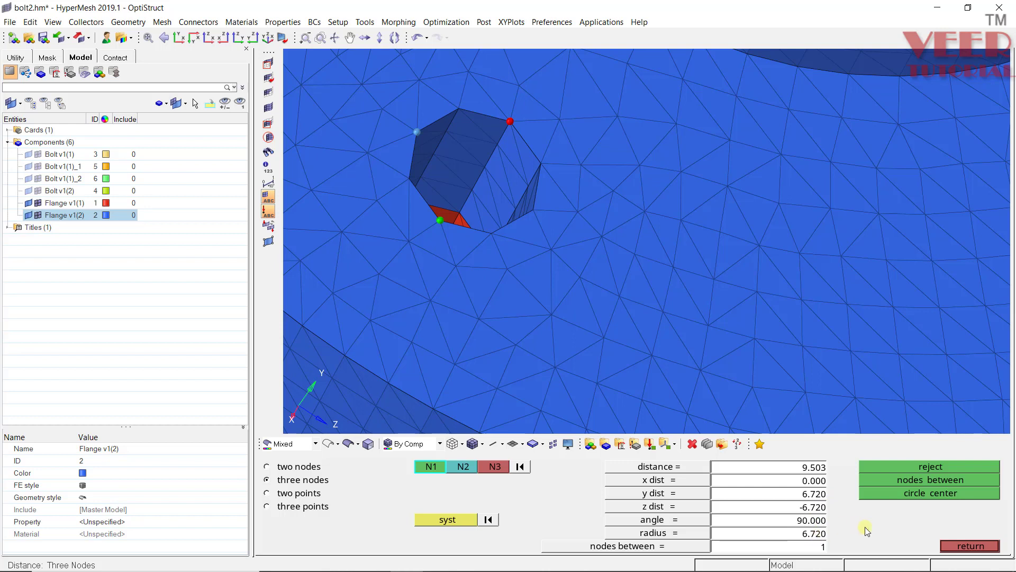
pyautogui.click(954, 546)
# - Create a new component named rigid1 for the rigid elements
pyautogui.keyDown('ctrl'); pyautogui.scroll(-4, 379, 313); pyautogui.keyUp('ctrl')
pyautogui.keyDown('ctrl'); pyautogui.moveTo(404, 268); pyautogui.dragTo(371, 243); pyautogui.keyUp('ctrl')
pyautogui.keyDown('ctrl'); pyautogui.scroll(4, 356, 241); pyautogui.keyUp('ctrl')
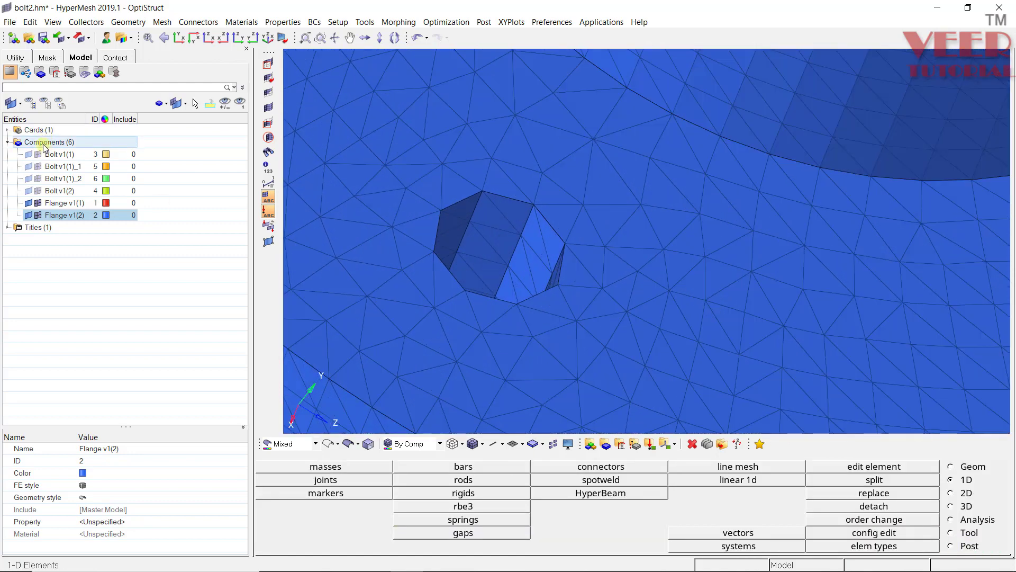
pyautogui.rightClick(45, 142)
pyautogui.click(62, 154)
pyautogui.write('r')
pyautogui.press('Return')
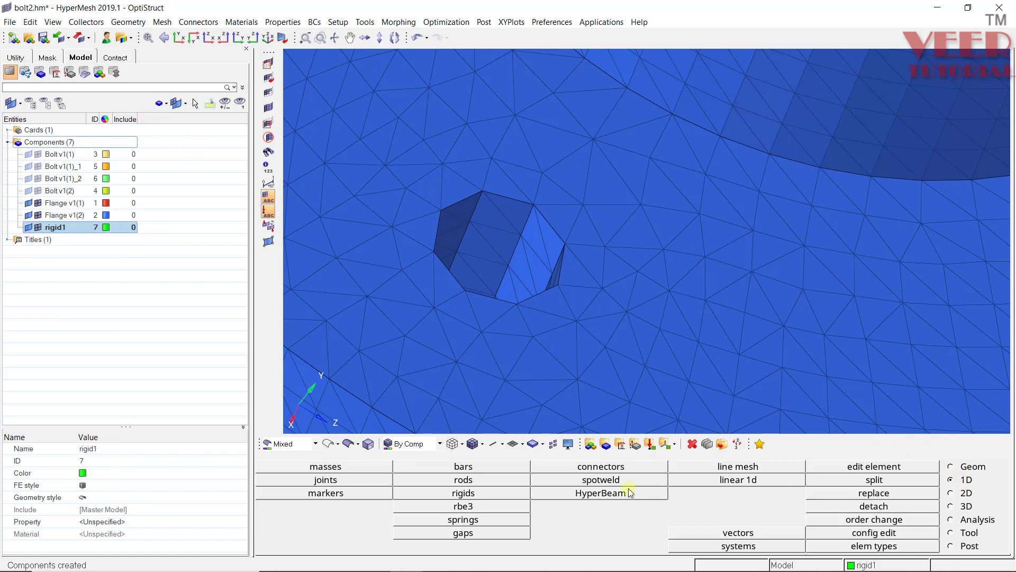
# - Create an RBE2 with a calculated independent node, using the blue flange's hole edge nodes and surrounding ring of nodes as dependents
pyautogui.click(463, 493)
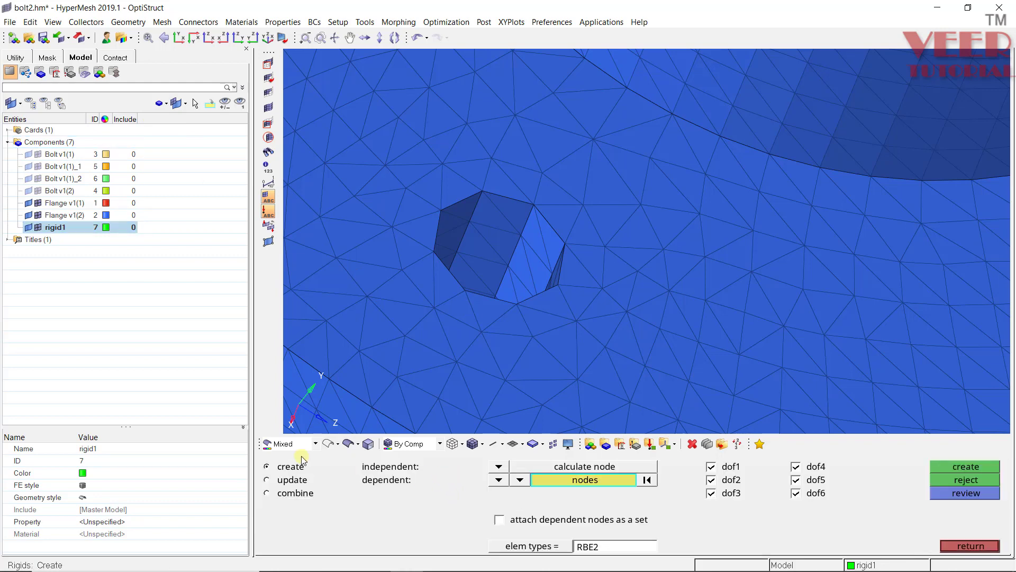
pyautogui.click(553, 428)
pyautogui.scroll(3, 595, 291)
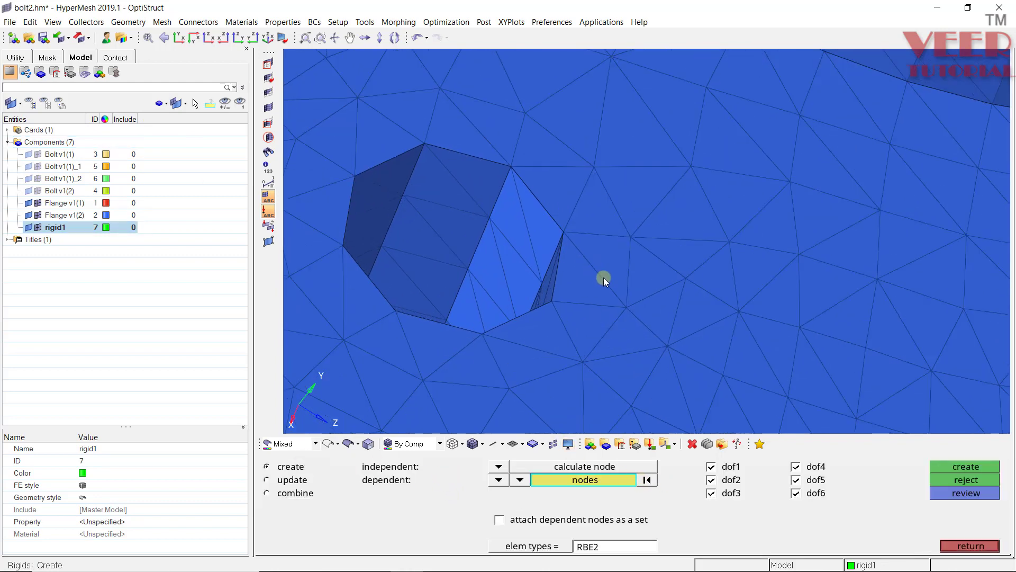
pyautogui.click(637, 237)
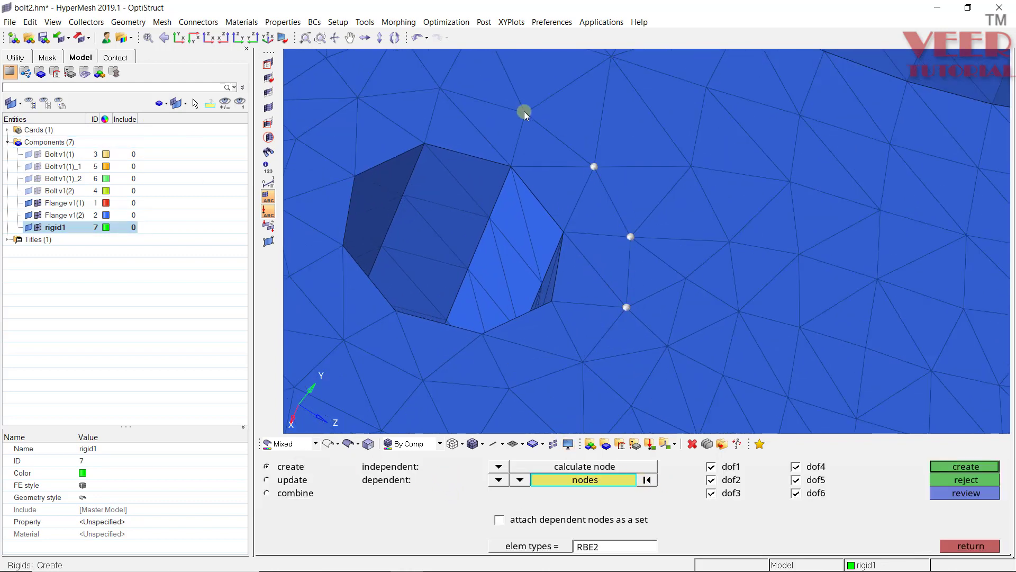
pyautogui.click(361, 97)
pyautogui.scroll(-2, 383, 144)
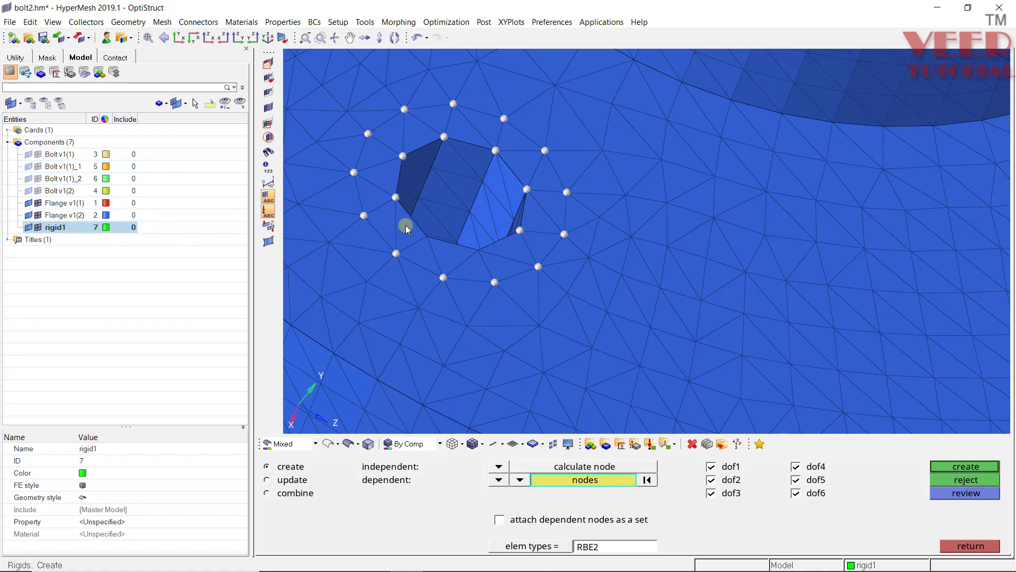
pyautogui.click(427, 237)
pyautogui.click(478, 252)
pyautogui.keyDown('ctrl'); pyautogui.scroll(-4, 531, 252); pyautogui.keyUp('ctrl')
pyautogui.keyDown('ctrl'); pyautogui.moveTo(578, 279); pyautogui.dragTo(497, 338); pyautogui.keyUp('ctrl')
pyautogui.keyDown('ctrl'); pyautogui.moveTo(561, 249); pyautogui.dragTo(544, 401); pyautogui.keyUp('ctrl')
pyautogui.click(474, 444)
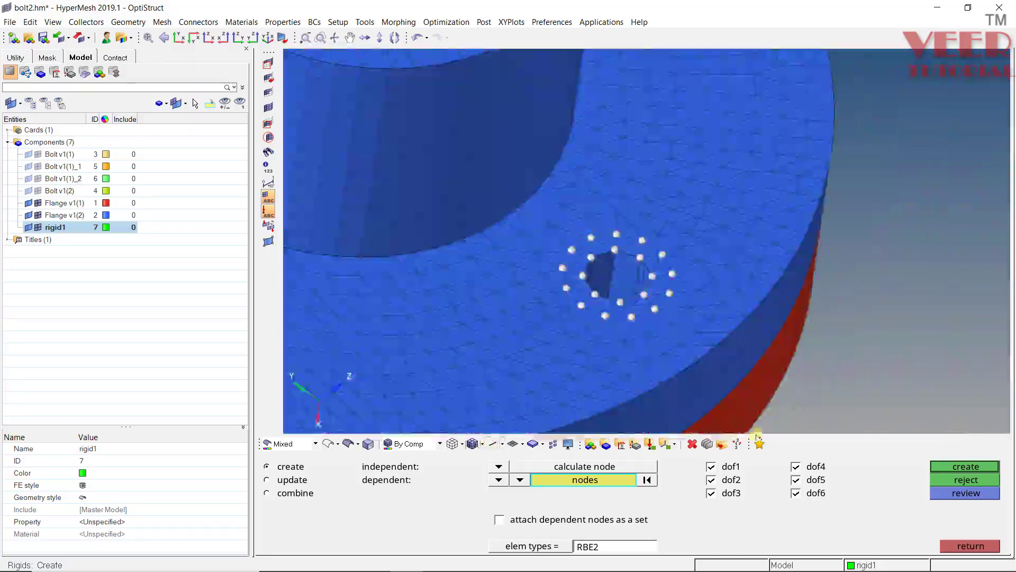
pyautogui.click(966, 466)
# - Create a second RBE2 at the matching hole in the red flange, choosing the dependent nodes by faces with a calculated independent node
pyautogui.keyDown('ctrl'); pyautogui.moveTo(706, 319); pyautogui.dragTo(649, 94); pyautogui.keyUp('ctrl')
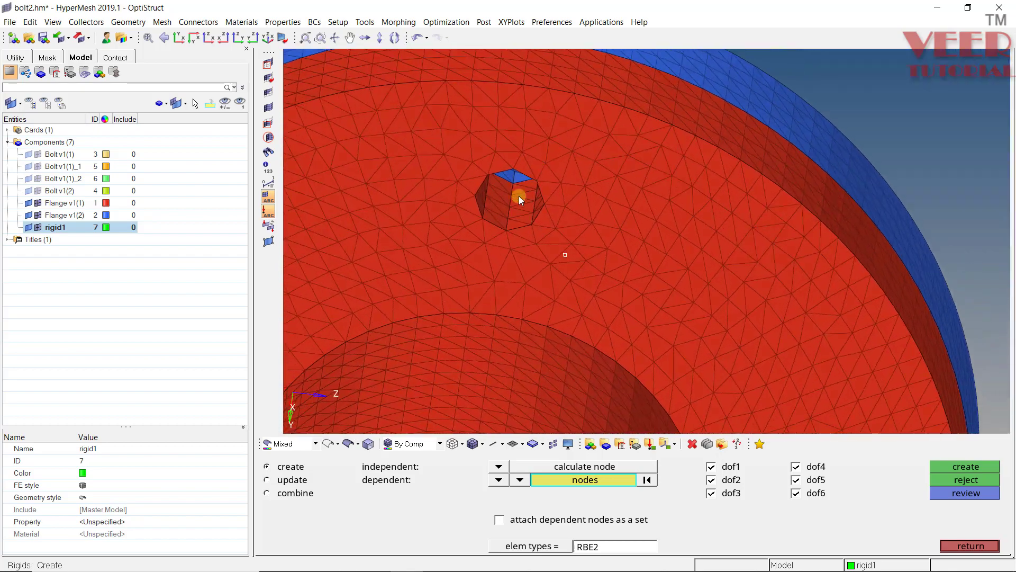
pyautogui.keyDown('ctrl'); pyautogui.scroll(5, 517, 193); pyautogui.keyUp('ctrl')
pyautogui.keyDown('ctrl'); pyautogui.scroll(-4, 497, 239); pyautogui.keyUp('ctrl')
pyautogui.keyDown('ctrl'); pyautogui.moveTo(592, 245); pyautogui.dragTo(509, 224); pyautogui.keyUp('ctrl')
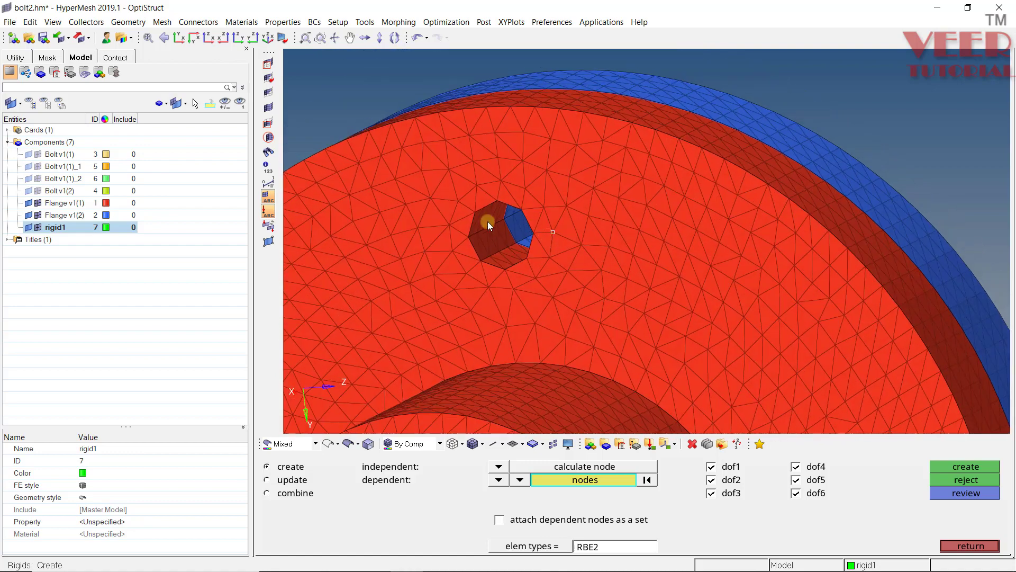
pyautogui.keyDown('ctrl'); pyautogui.scroll(4, 508, 224); pyautogui.keyUp('ctrl')
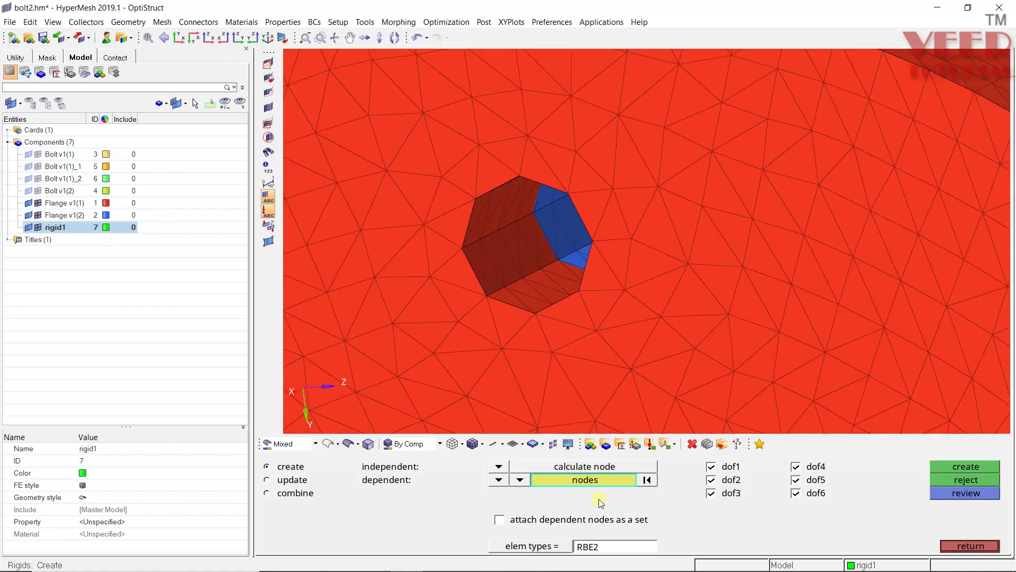
pyautogui.click(522, 481)
pyautogui.click(472, 496)
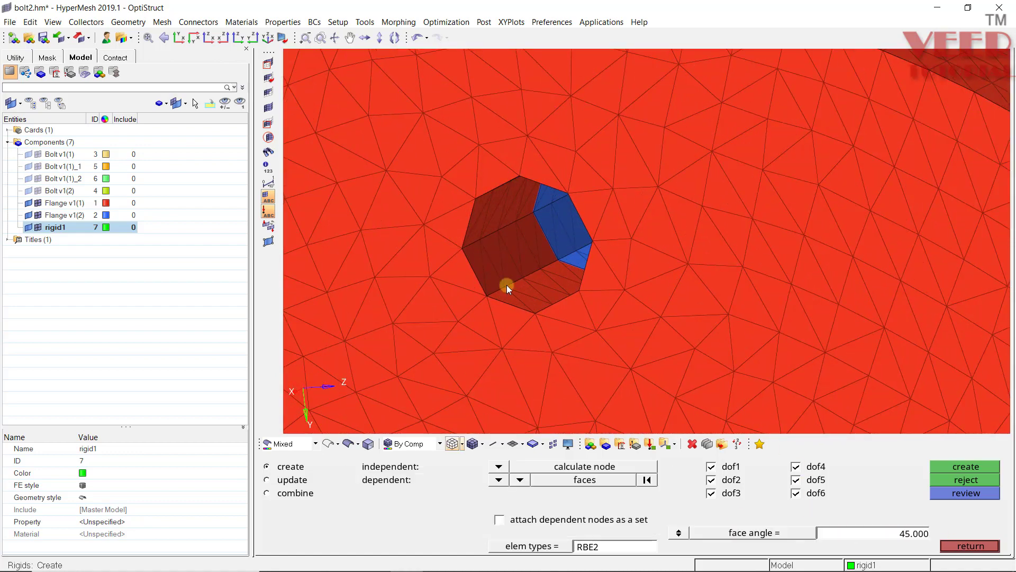
pyautogui.keyDown('ctrl'); pyautogui.moveTo(577, 297); pyautogui.dragTo(496, 230); pyautogui.keyUp('ctrl')
pyautogui.click(496, 228)
pyautogui.keyDown('ctrl'); pyautogui.scroll(-3, 513, 278); pyautogui.keyUp('ctrl')
pyautogui.keyDown('ctrl'); pyautogui.moveTo(514, 279); pyautogui.dragTo(573, 276); pyautogui.keyUp('ctrl')
pyautogui.keyDown('ctrl'); pyautogui.scroll(4, 515, 284); pyautogui.keyUp('ctrl')
pyautogui.click(522, 285)
pyautogui.click(479, 264)
pyautogui.click(573, 279)
pyautogui.click(974, 469)
# - Isolate the rigid1 component to display only the two RBE2 elements
pyautogui.keyDown('ctrl'); pyautogui.scroll(-4, 481, 199); pyautogui.keyUp('ctrl')
pyautogui.keyDown('ctrl'); pyautogui.moveTo(575, 167); pyautogui.dragTo(289, 240); pyautogui.keyUp('ctrl')
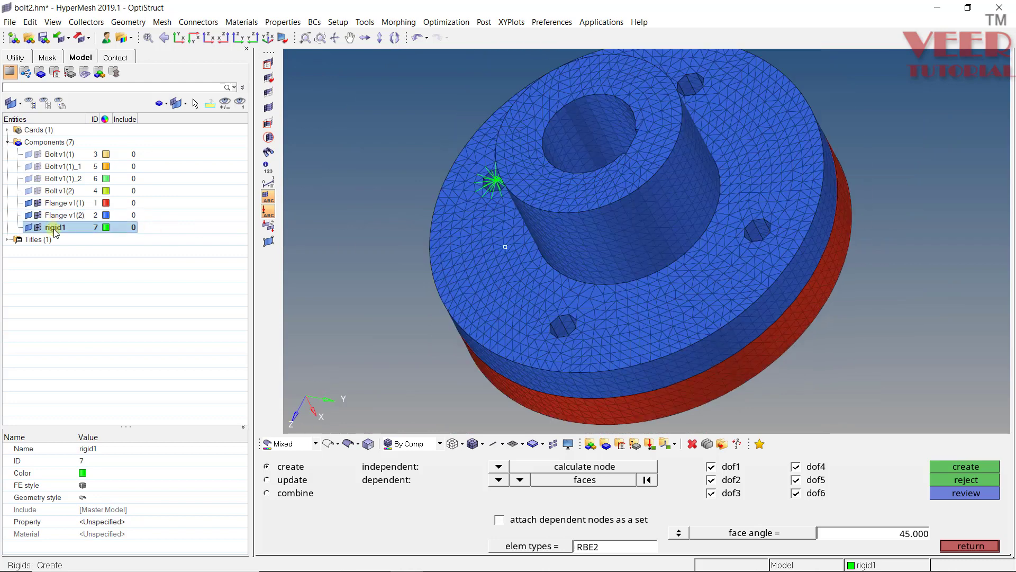
pyautogui.rightClick(54, 230)
pyautogui.click(93, 335)
pyautogui.keyDown('ctrl'); pyautogui.moveTo(477, 182); pyautogui.dragTo(532, 191); pyautogui.keyUp('ctrl')
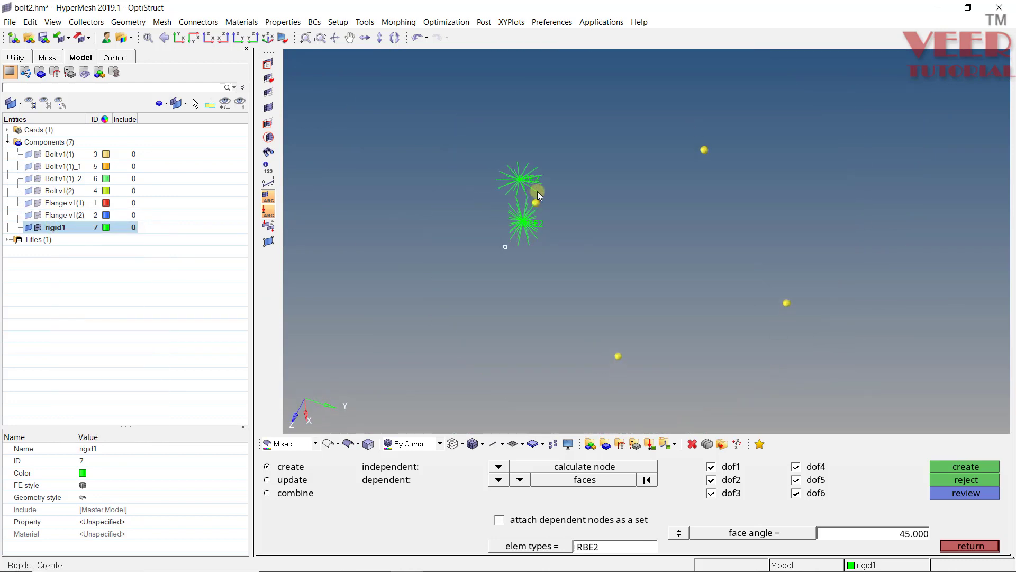
# - Clear all temporary nodes from the model and check the RBE2 elements against the mesh of Flange v1(2)
pyautogui.hotkey('shift', 'F2')
pyautogui.click(965, 507)
pyautogui.scroll(8, 560, 173)
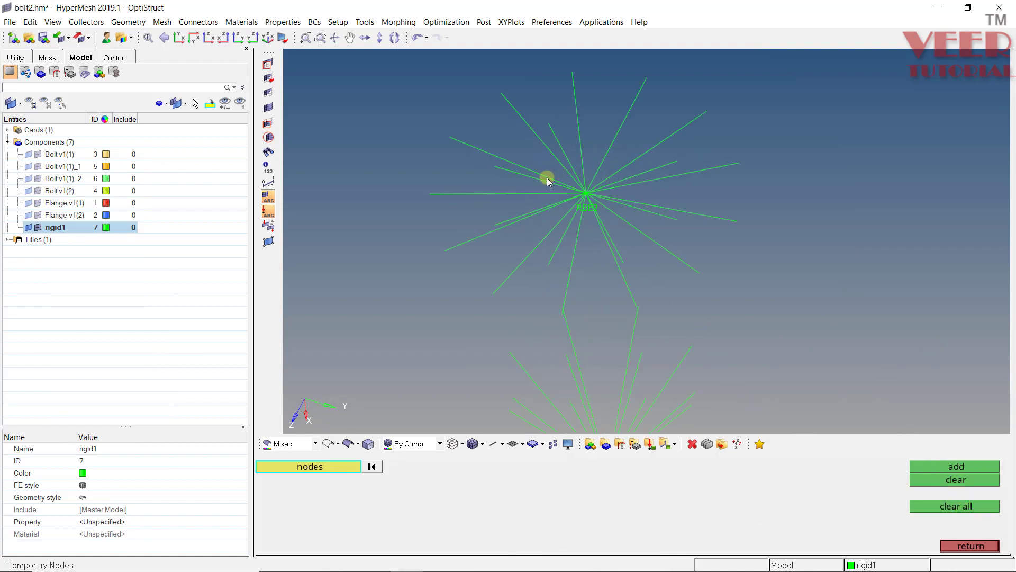
pyautogui.click(37, 215)
pyautogui.click(38, 215)
pyautogui.scroll(-3, 311, 207)
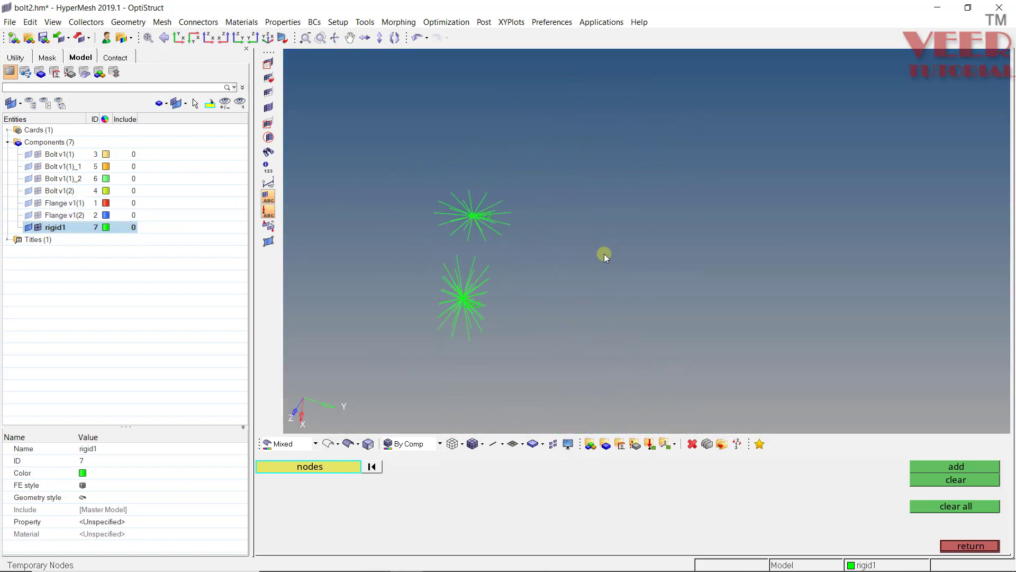
pyautogui.scroll(-2, 608, 250)
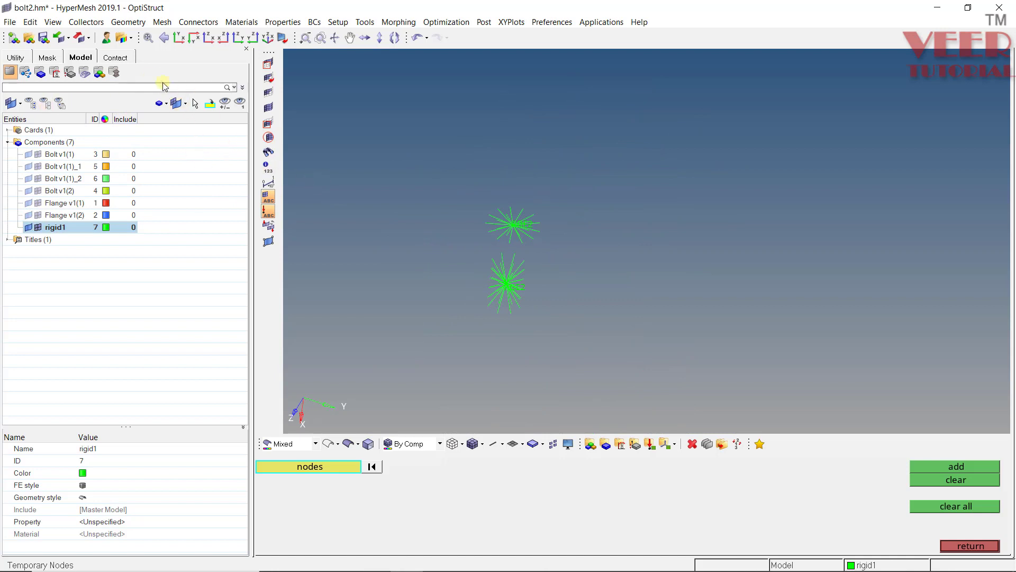
# - Create a standard HyperMesh solid circle beam section in HyperBeam
pyautogui.click(114, 73)
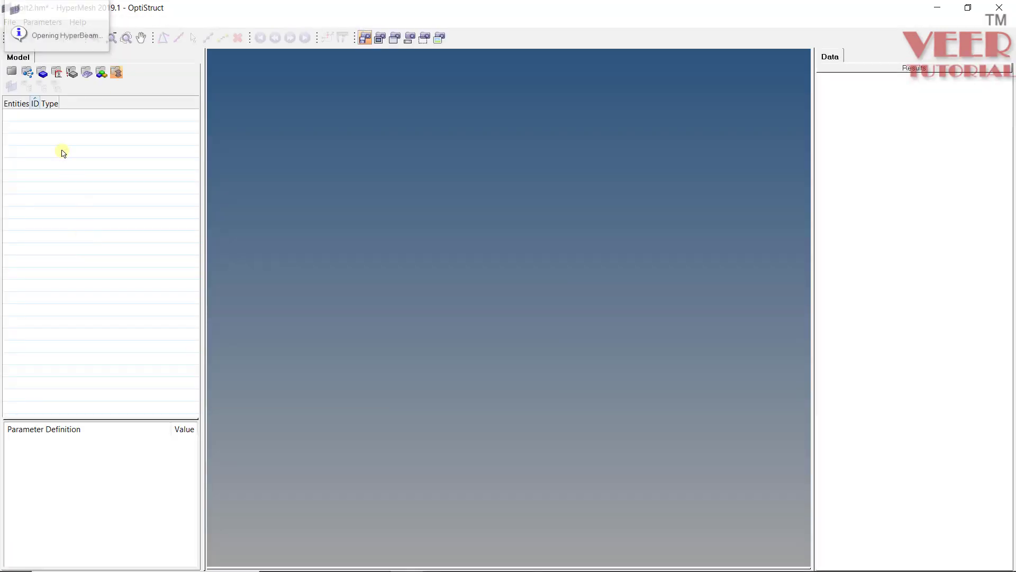
pyautogui.rightClick(58, 143)
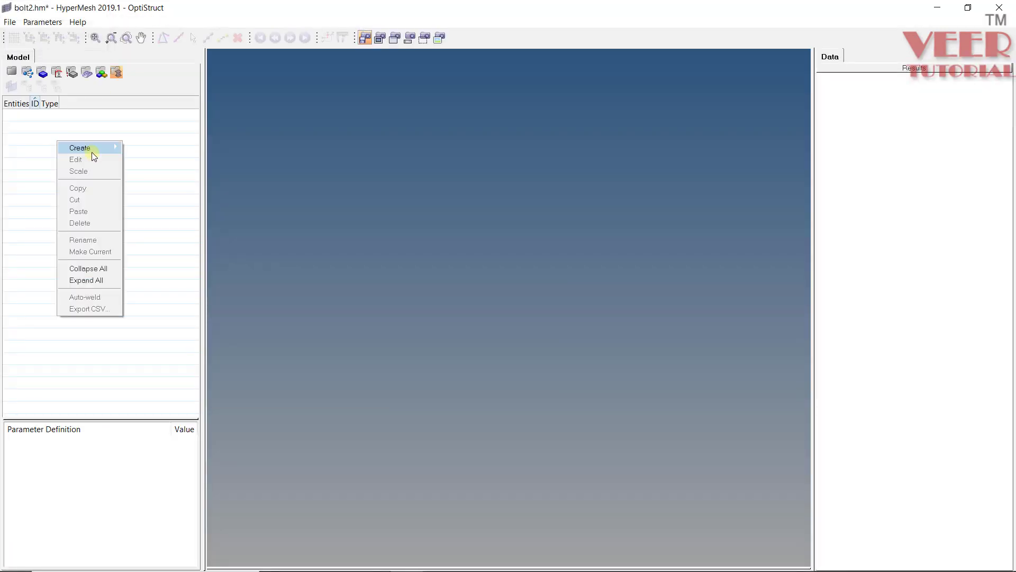
pyautogui.moveTo(84, 148)
pyautogui.moveTo(170, 160)
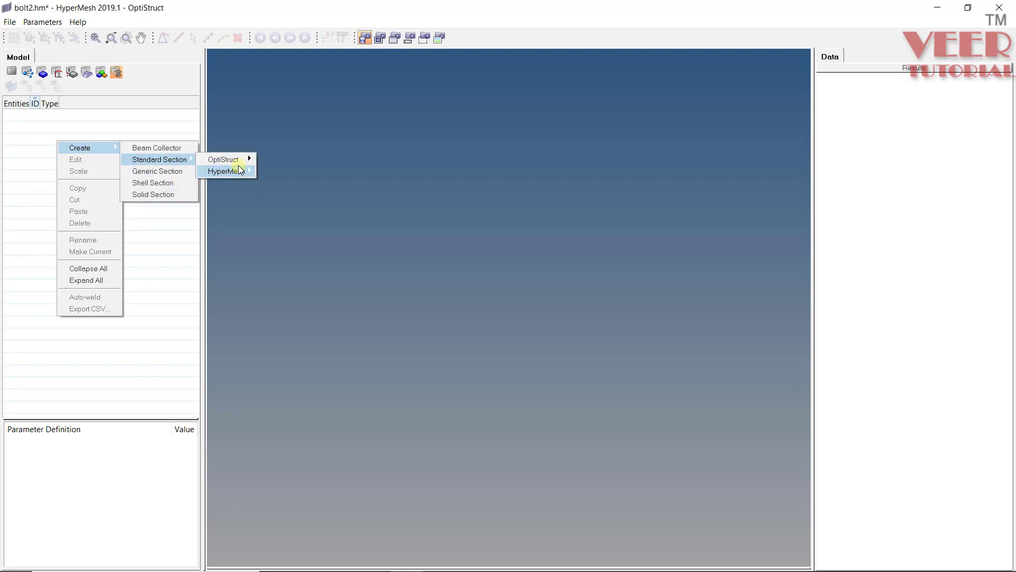
pyautogui.moveTo(225, 170)
pyautogui.click(304, 218)
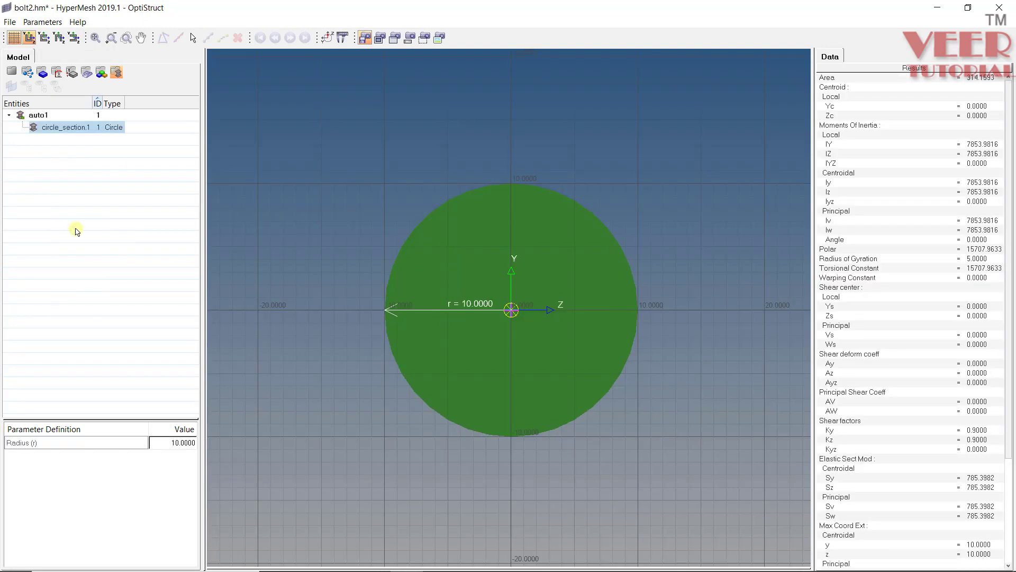
# - Rename the new circle section as M12
pyautogui.rightClick(78, 128)
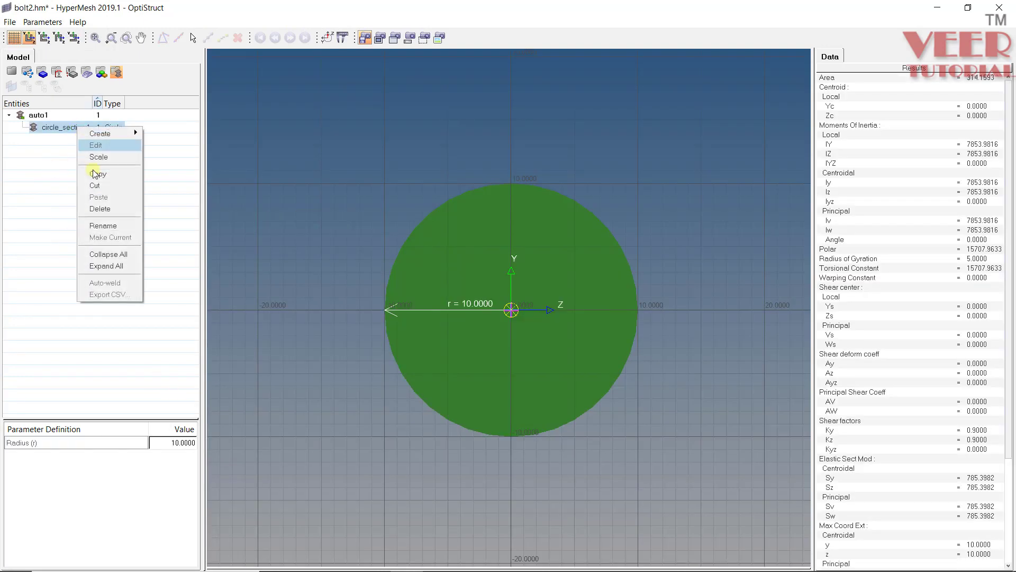
pyautogui.click(112, 226)
pyautogui.write('M1')
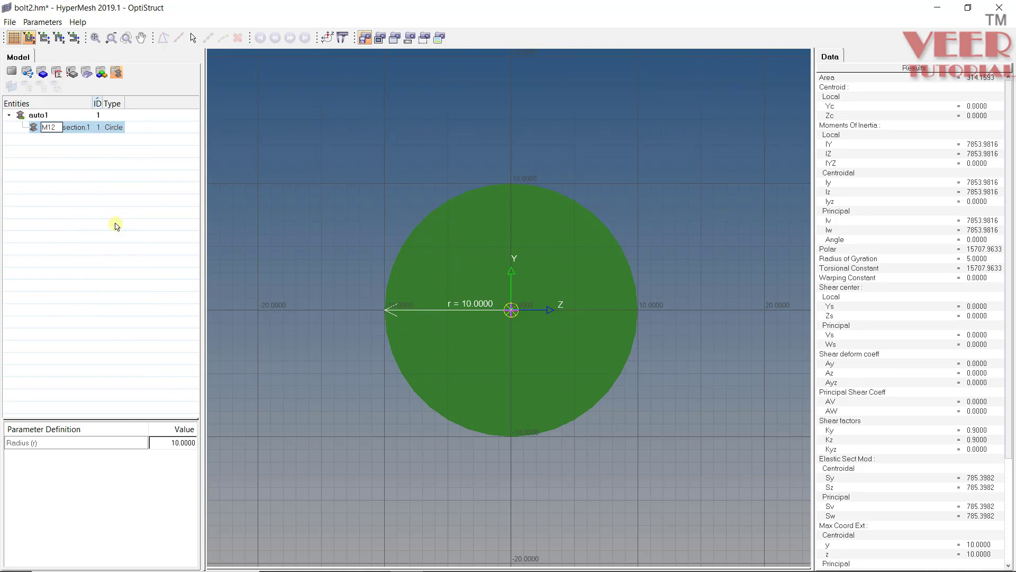
pyautogui.write('2')
pyautogui.press('Return')
# - Set the M12 circle section's radius to 6 and return to the model view
pyautogui.doubleClick(187, 443)
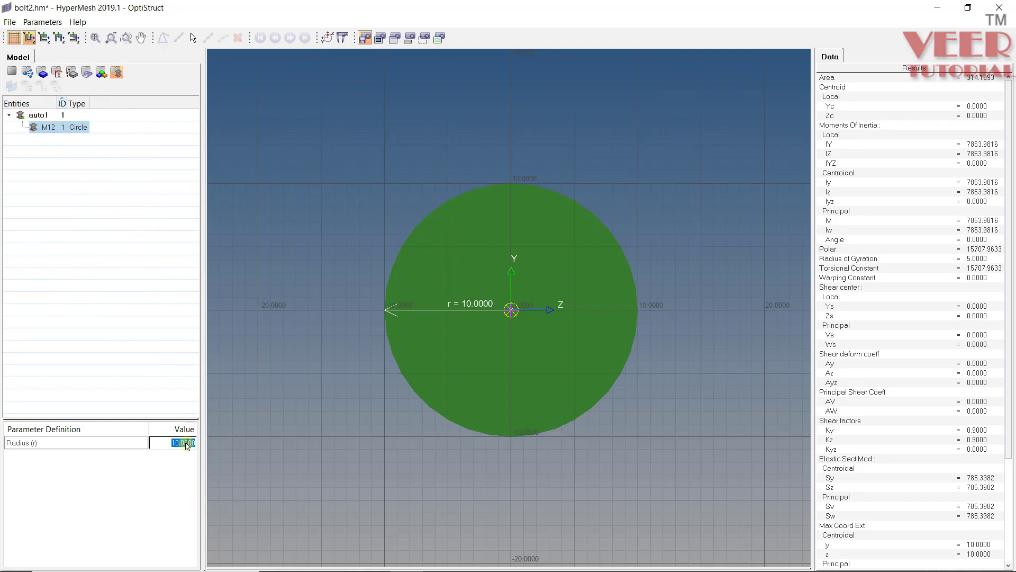
pyautogui.write('6')
pyautogui.press('Return')
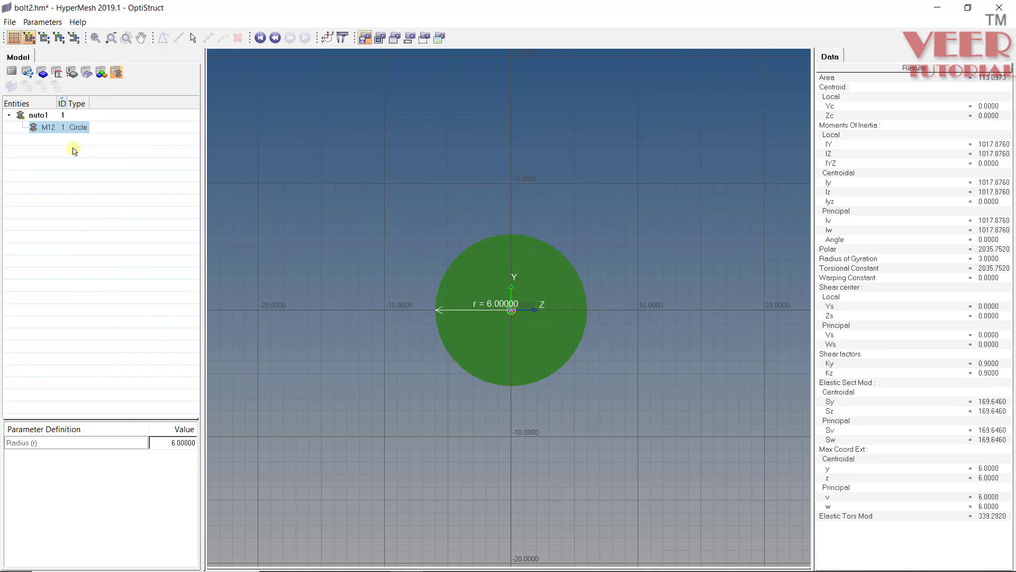
pyautogui.click(13, 71)
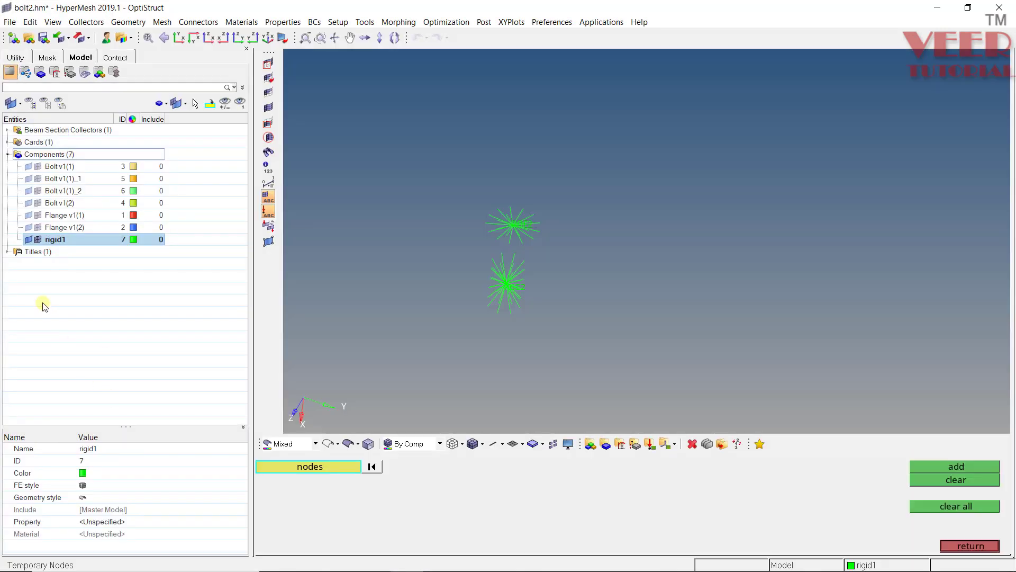
# - Create a material named steel with the MAT1 card image
pyautogui.rightClick(44, 306)
pyautogui.moveTo(67, 309)
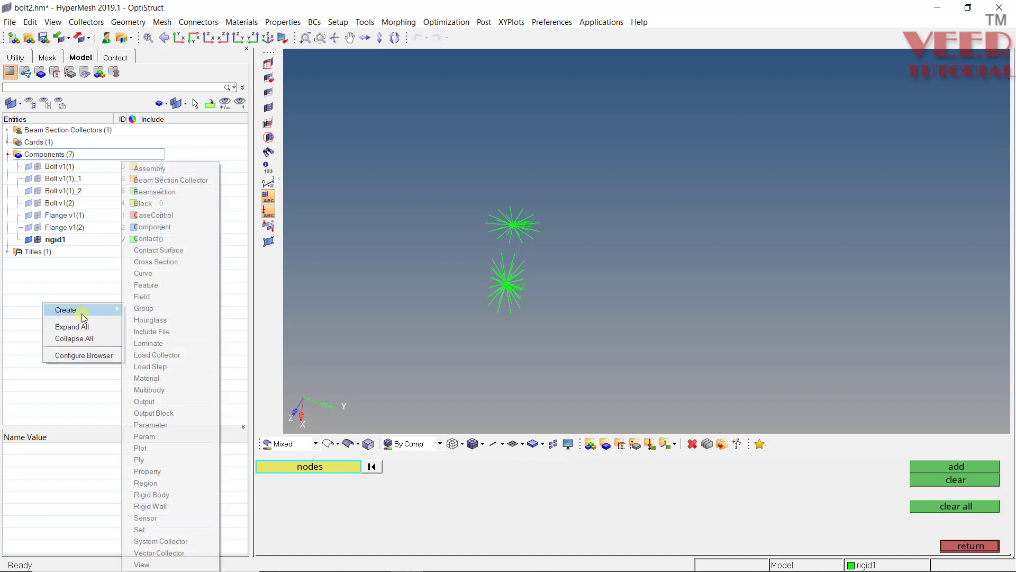
pyautogui.click(157, 379)
pyautogui.write('steel')
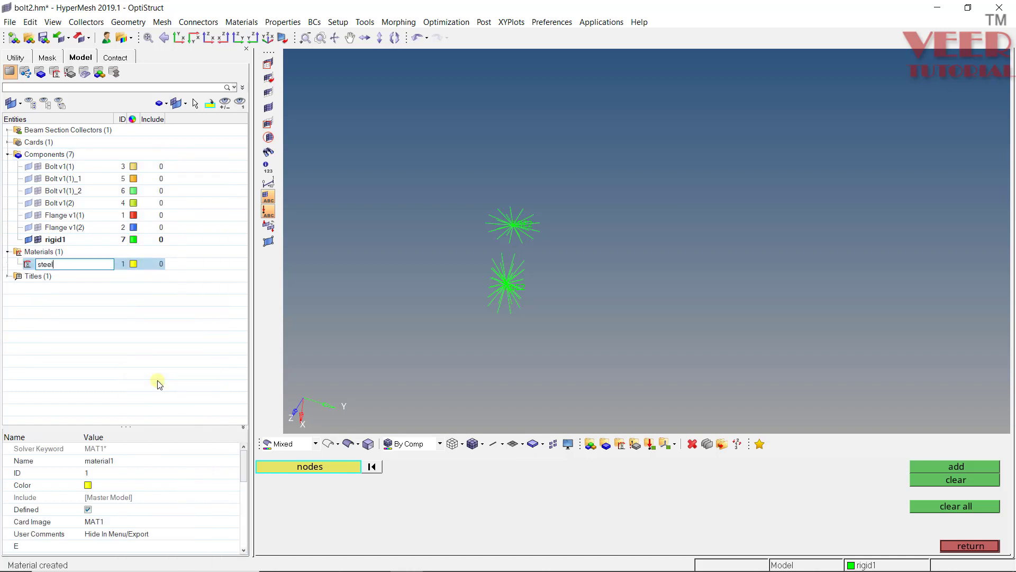
pyautogui.press('Return')
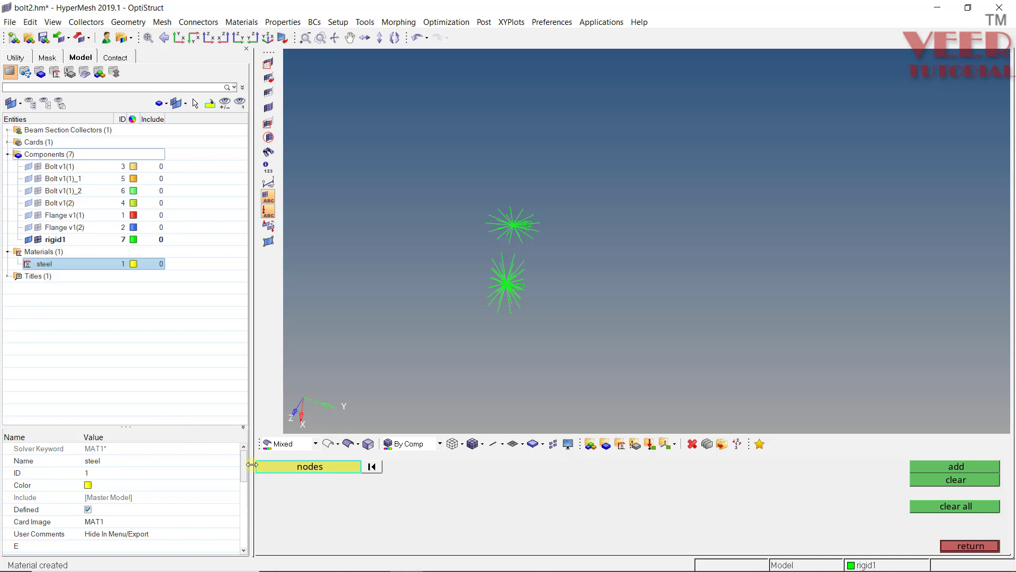
pyautogui.moveTo(246, 467)
pyautogui.mouseDown()
pyautogui.moveTo(245, 483)
pyautogui.moveTo(245, 467)
pyautogui.mouseUp()
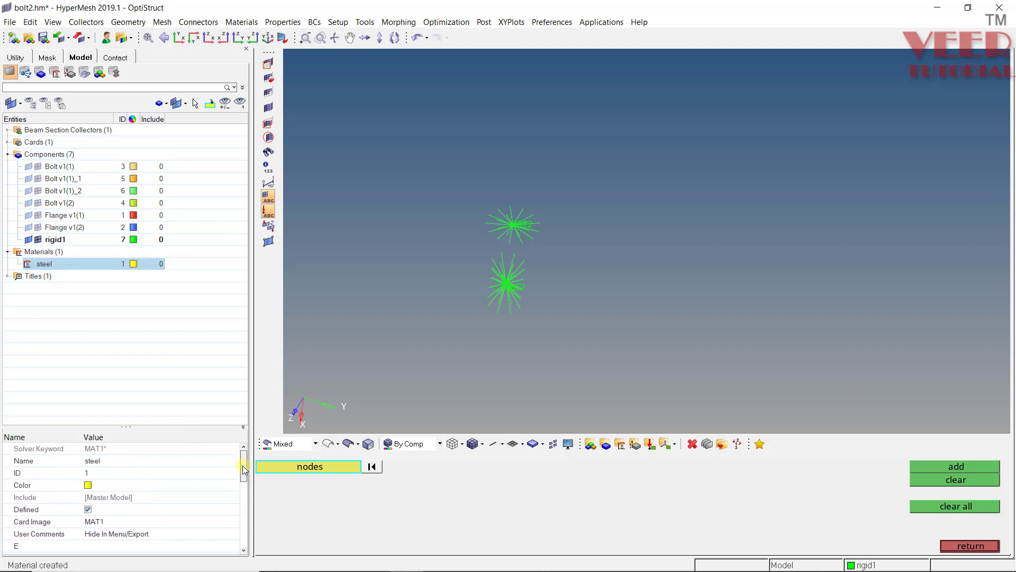
pyautogui.click(96, 365)
# - Create a new property and change its card image to PBEAM
pyautogui.rightClick(54, 316)
pyautogui.moveTo(100, 318)
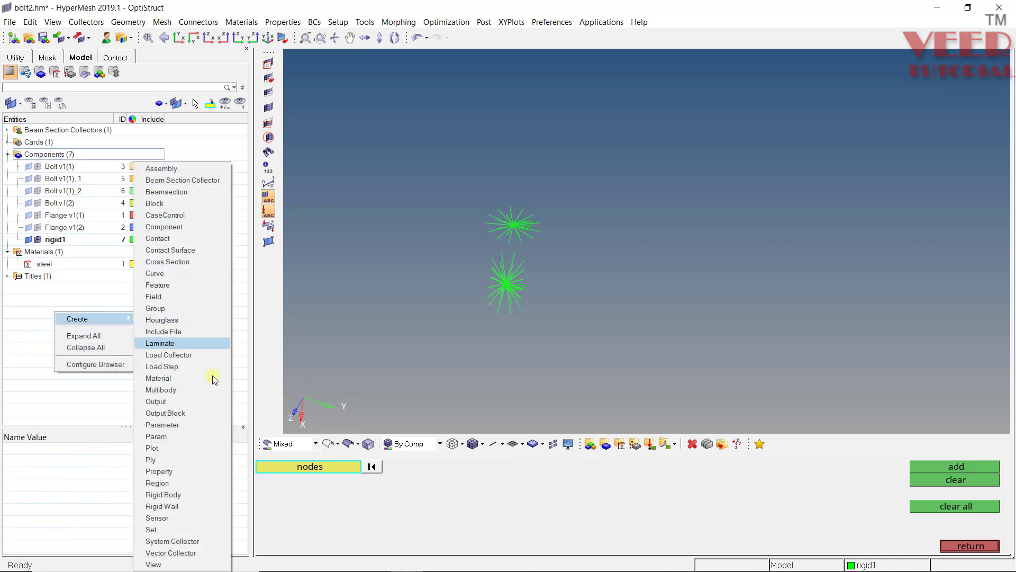
pyautogui.click(168, 471)
pyautogui.click(193, 404)
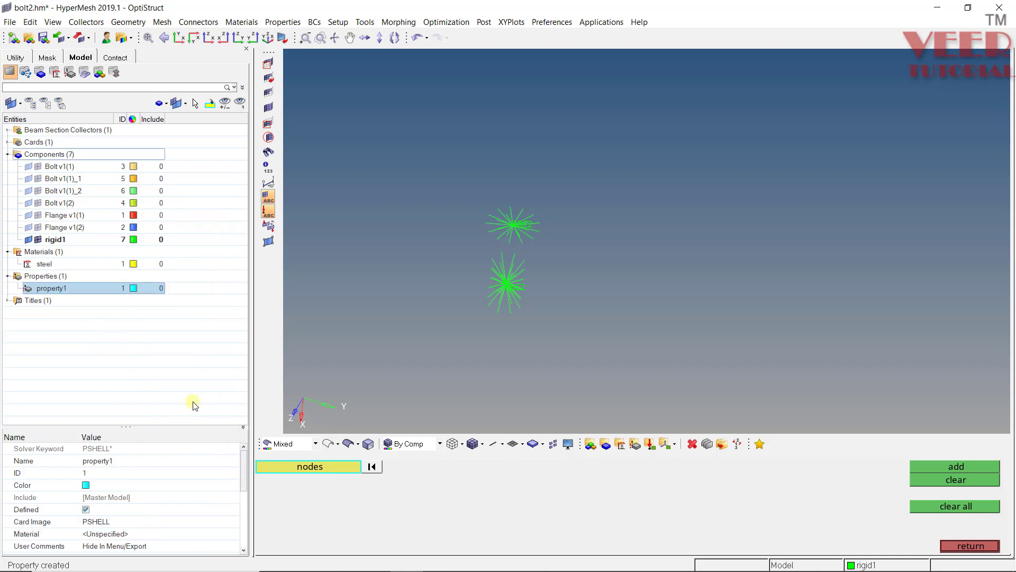
pyautogui.click(74, 289)
pyautogui.click(118, 496)
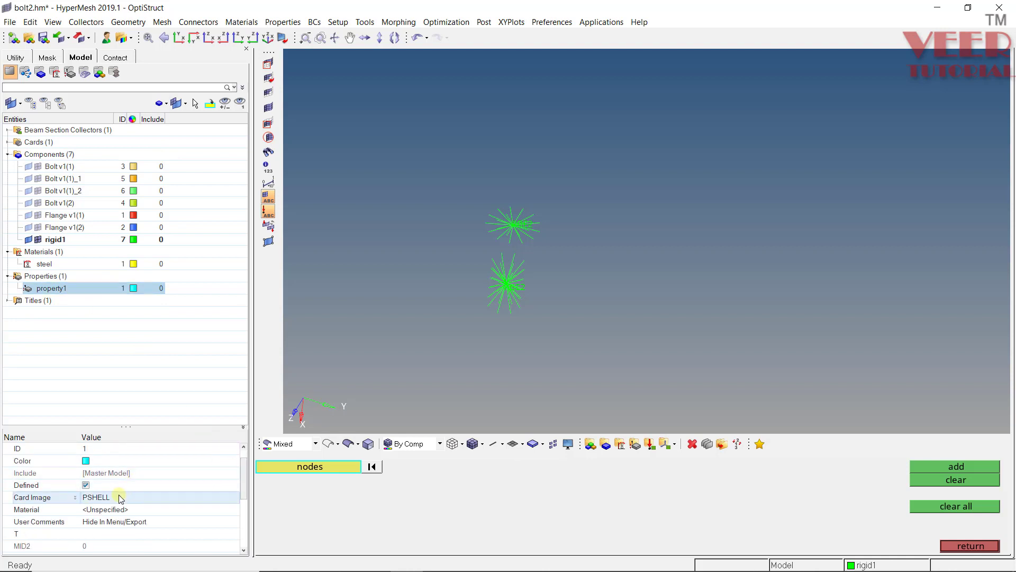
pyautogui.click(119, 497)
pyautogui.scroll(5, 118, 451)
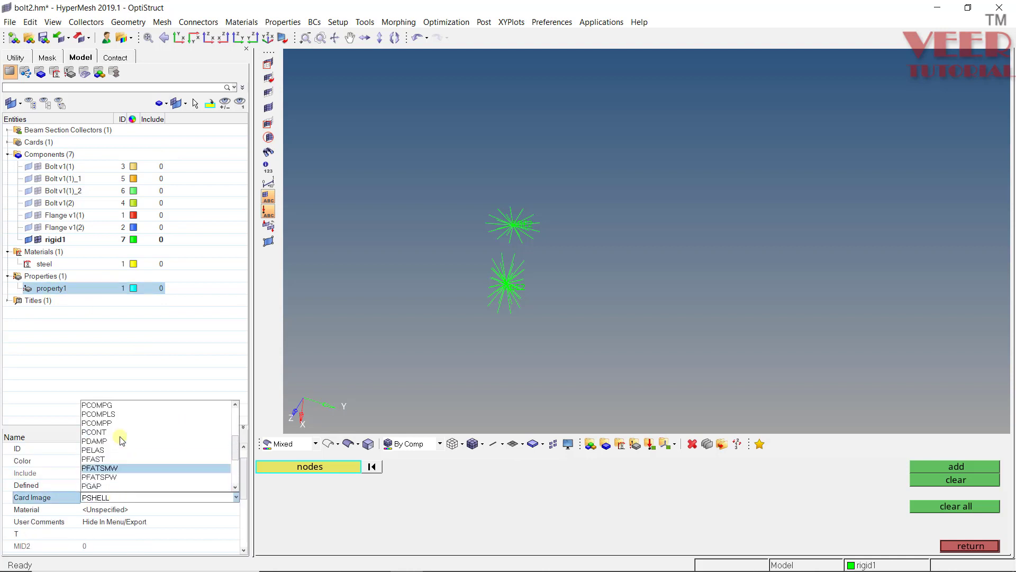
pyautogui.click(95, 432)
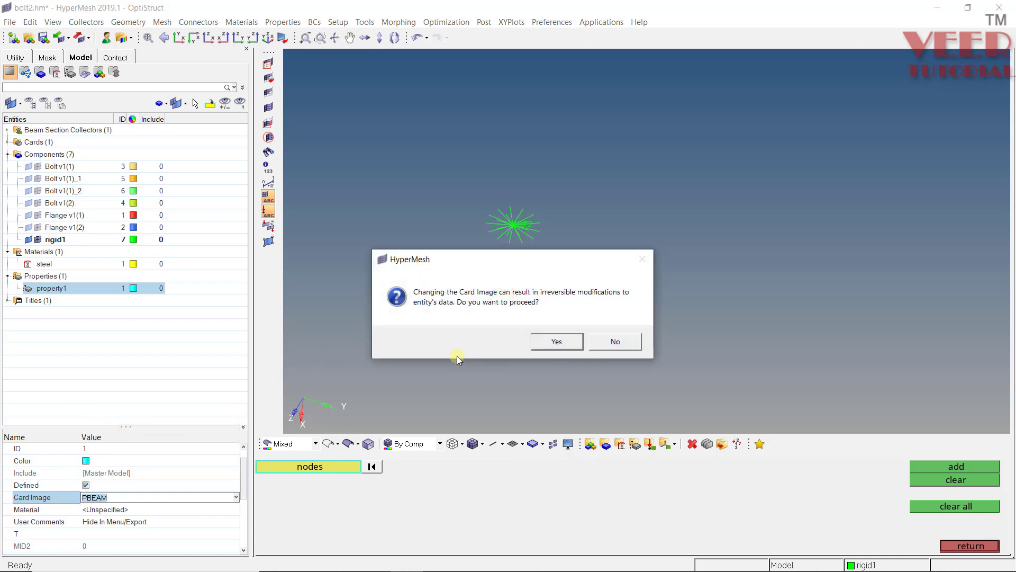
pyautogui.click(556, 340)
# - Assign the steel material and the M12 beam section to the PBEAM property
pyautogui.moveTo(242, 469); pyautogui.dragTo(243, 476)
pyautogui.click(143, 472)
pyautogui.click(143, 472)
pyautogui.click(39, 422)
pyautogui.click(161, 534)
pyautogui.click(149, 505)
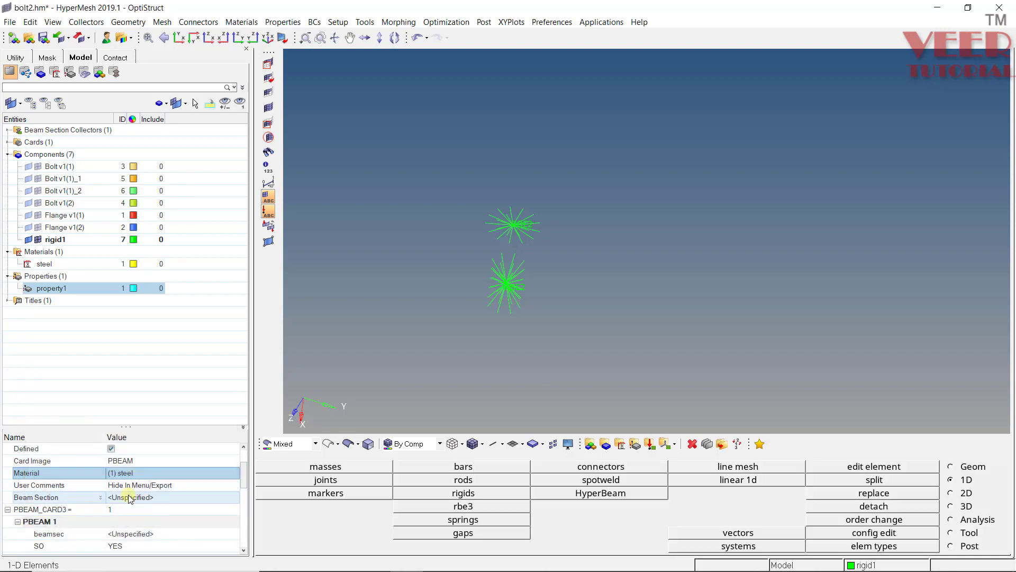
pyautogui.click(148, 505)
pyautogui.click(135, 537)
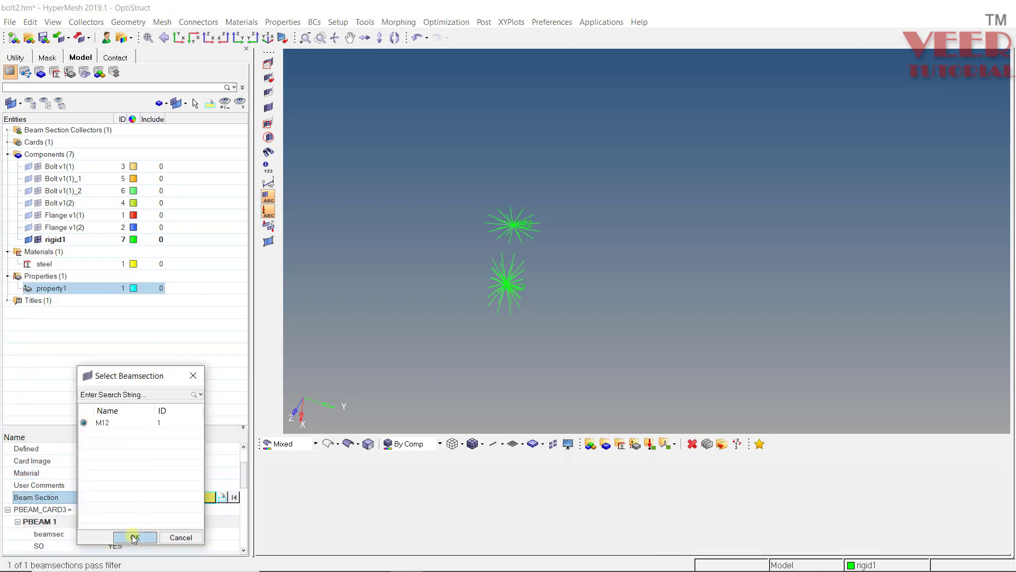
pyautogui.click(165, 354)
# - Create a component named M12_BOLT and assign property1 to it
pyautogui.click(56, 155)
pyautogui.rightClick(56, 155)
pyautogui.click(71, 160)
pyautogui.write('M12_BOLT')
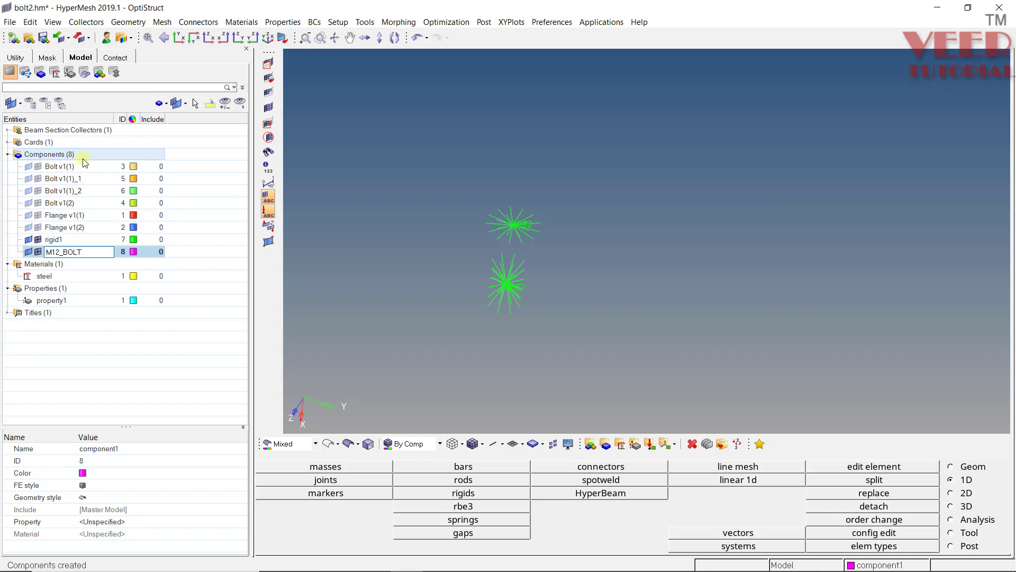
pyautogui.press('Return')
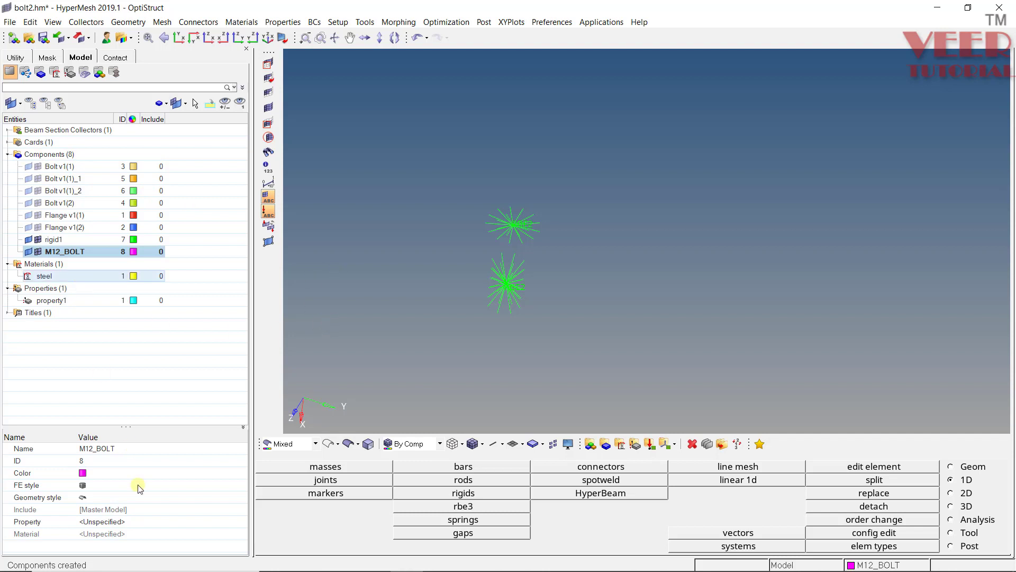
pyautogui.click(111, 522)
pyautogui.click(110, 522)
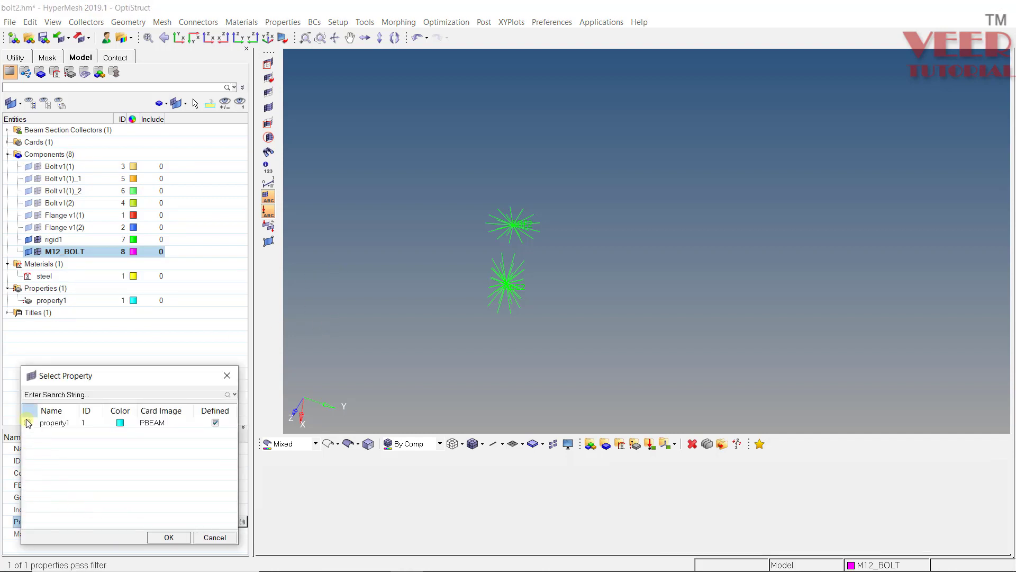
pyautogui.click(169, 536)
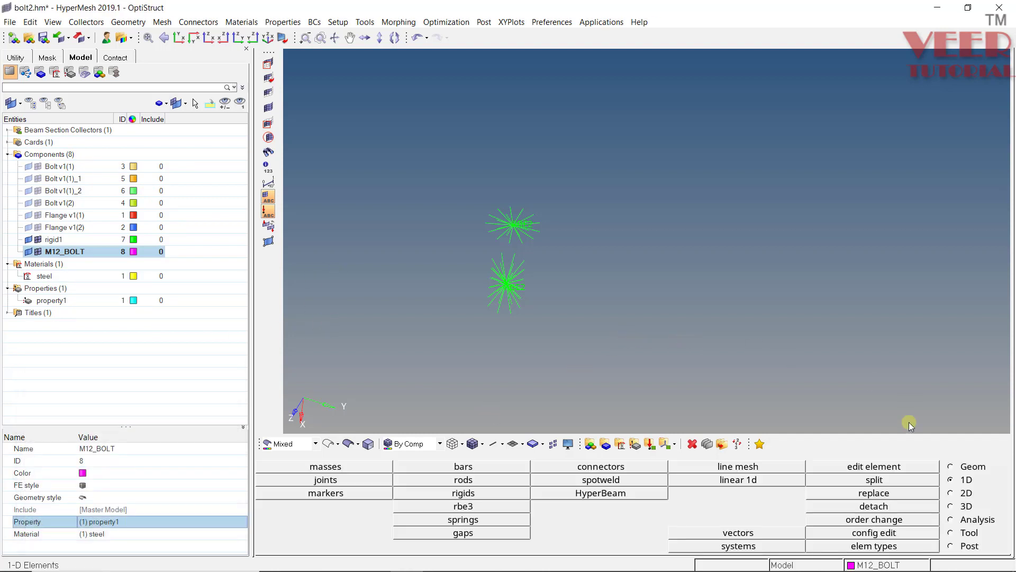
# - Set up the bar element creation with property1 and an orientation vector of y = 1 and z = 0
pyautogui.click(468, 468)
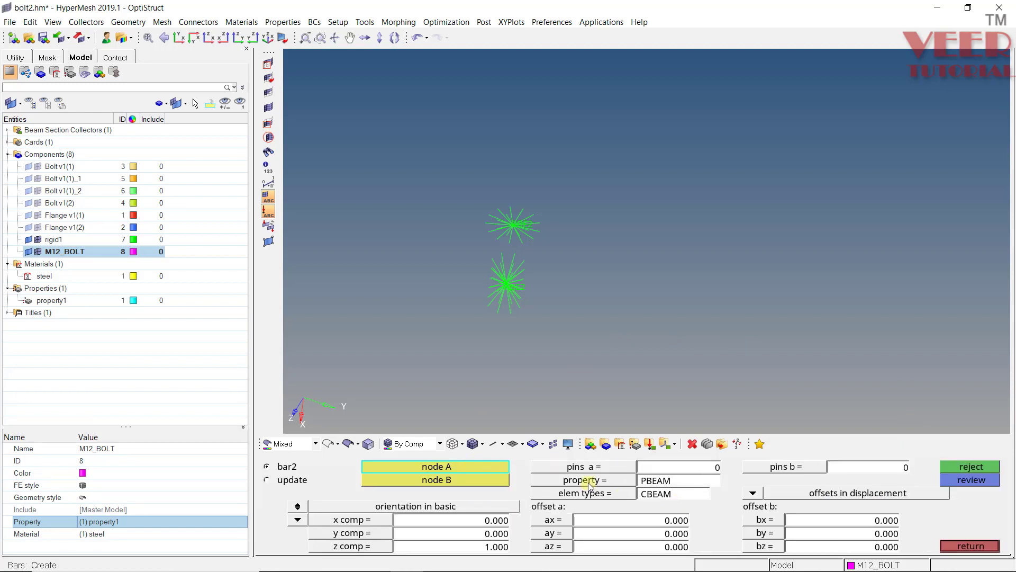
pyautogui.click(591, 482)
pyautogui.click(306, 467)
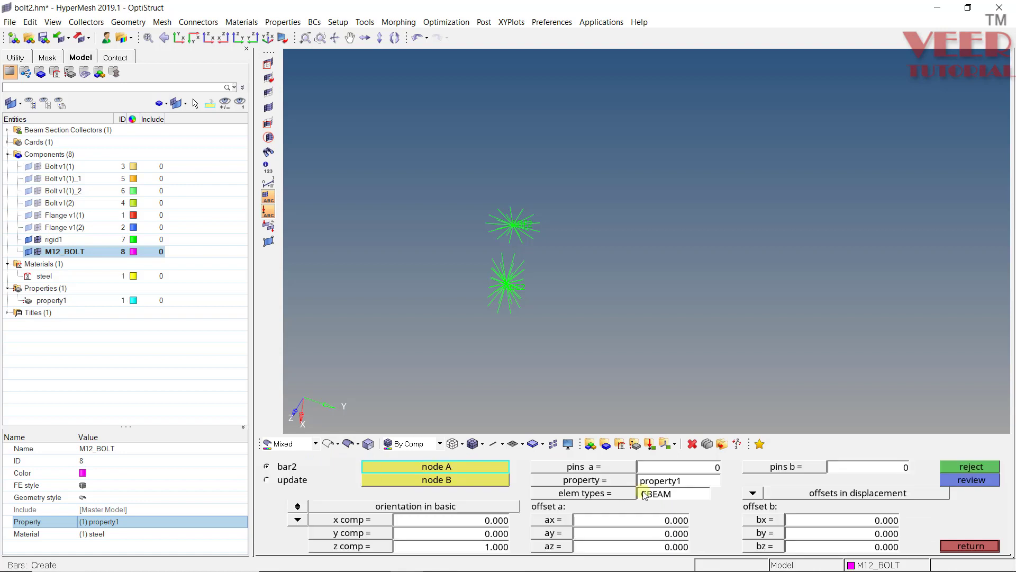
pyautogui.scroll(5, 490, 297)
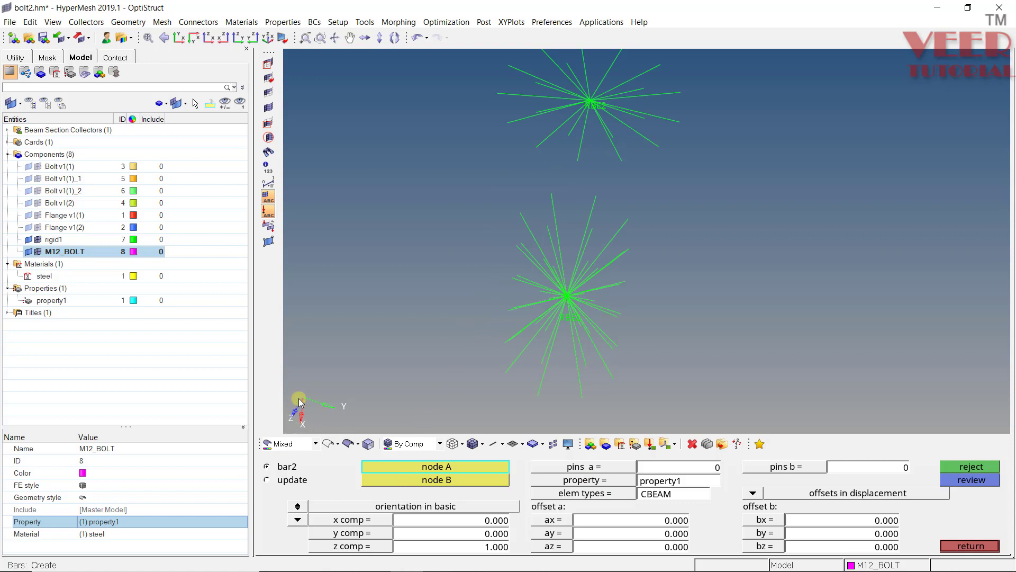
pyautogui.click(488, 547)
pyautogui.write('0')
pyautogui.click(486, 533)
pyautogui.write('1')
# - Create a CBEAM element between the centre nodes of the two RBE2 elements
pyautogui.scroll(-3, 428, 287)
pyautogui.keyDown('ctrl'); pyautogui.moveTo(524, 185); pyautogui.dragTo(533, 255, button='right'); pyautogui.keyUp('ctrl')
pyautogui.scroll(7, 533, 255)
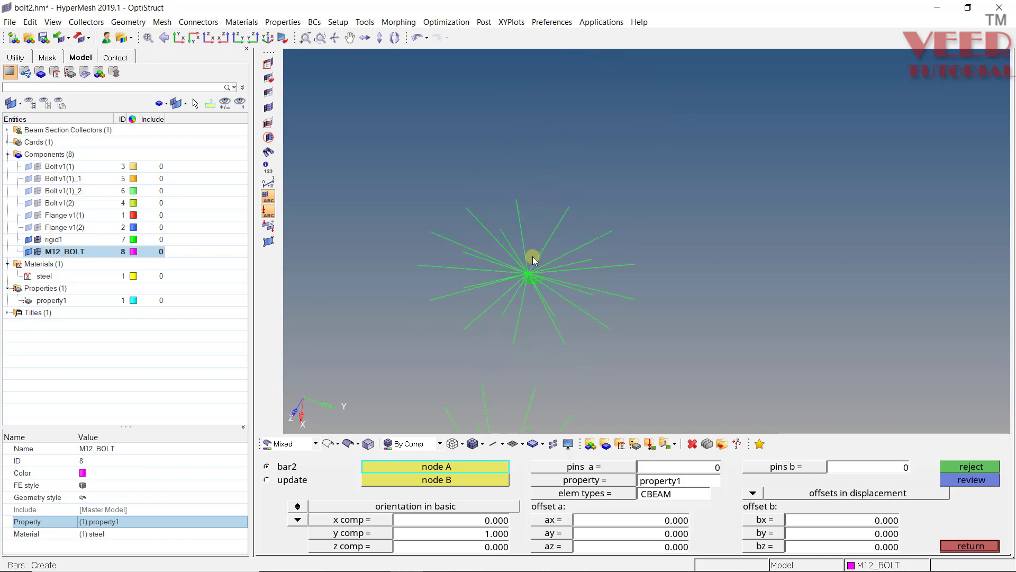
pyautogui.click(524, 294)
pyautogui.scroll(-6, 583, 131)
pyautogui.scroll(7, 555, 244)
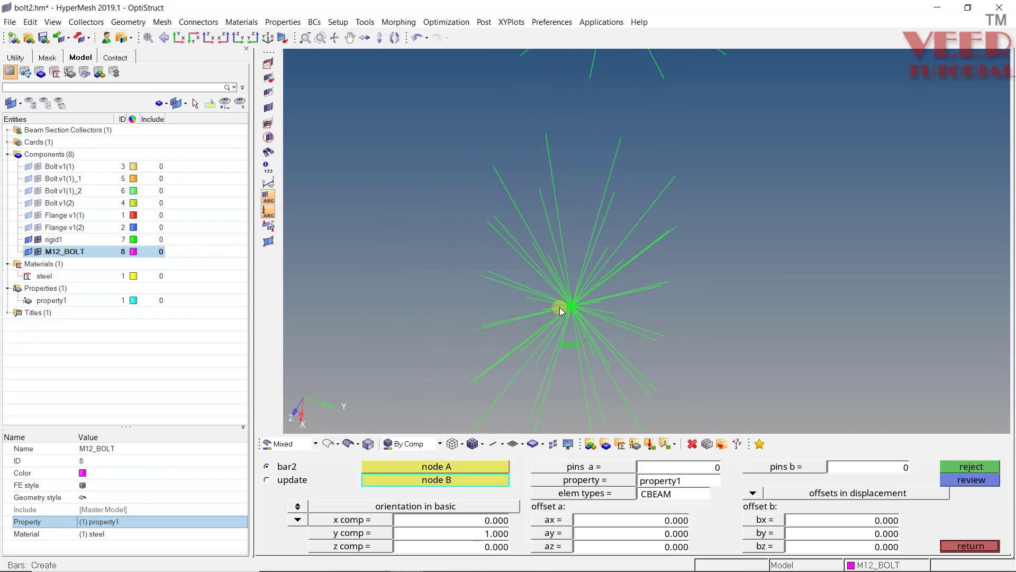
pyautogui.click(610, 335)
pyautogui.keyDown('ctrl'); pyautogui.moveTo(449, 262); pyautogui.dragTo(506, 233); pyautogui.keyUp('ctrl')
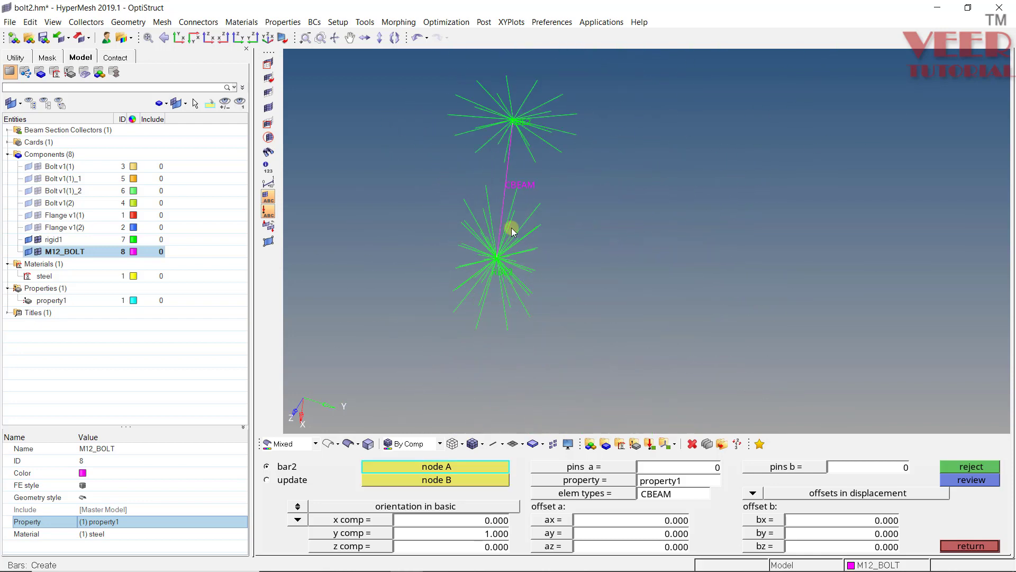
# - Display the beam in 1D detailed element representation to inspect its solid circular shape, and leave bar creation
pyautogui.keyDown('ctrl'); pyautogui.moveTo(521, 162); pyautogui.dragTo(557, 199); pyautogui.keyUp('ctrl')
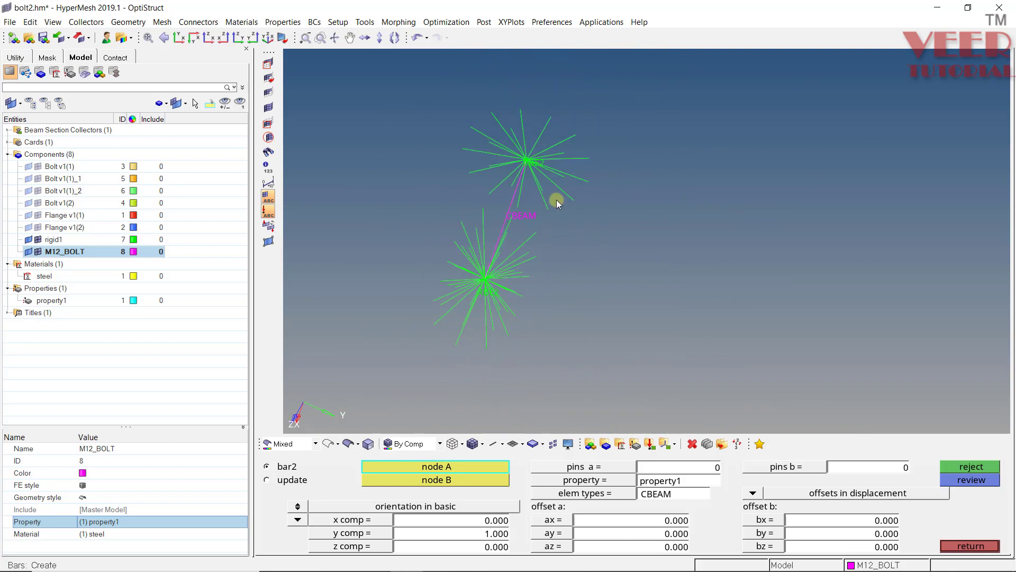
pyautogui.click(501, 446)
pyautogui.click(506, 475)
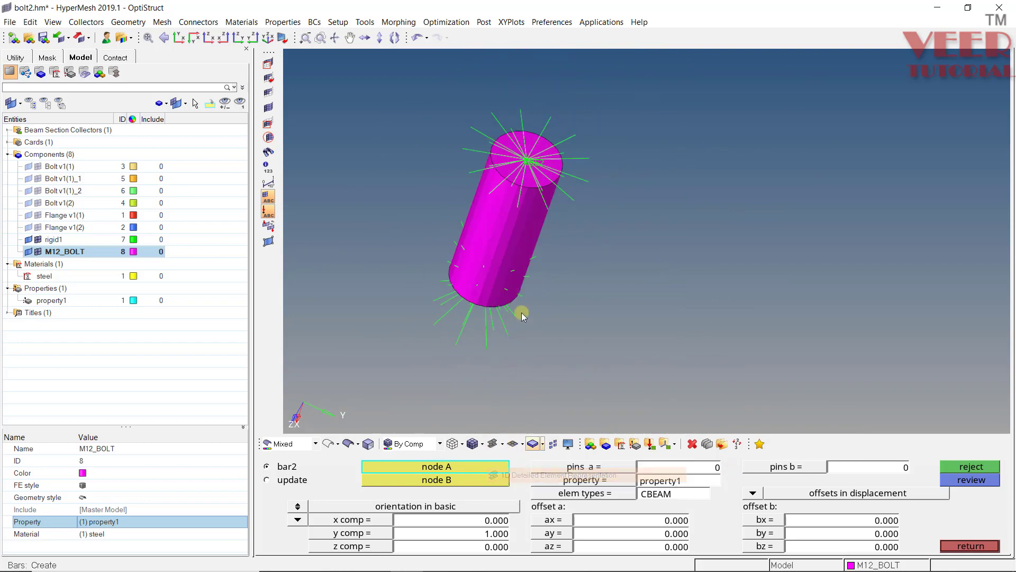
pyautogui.scroll(2, 608, 260)
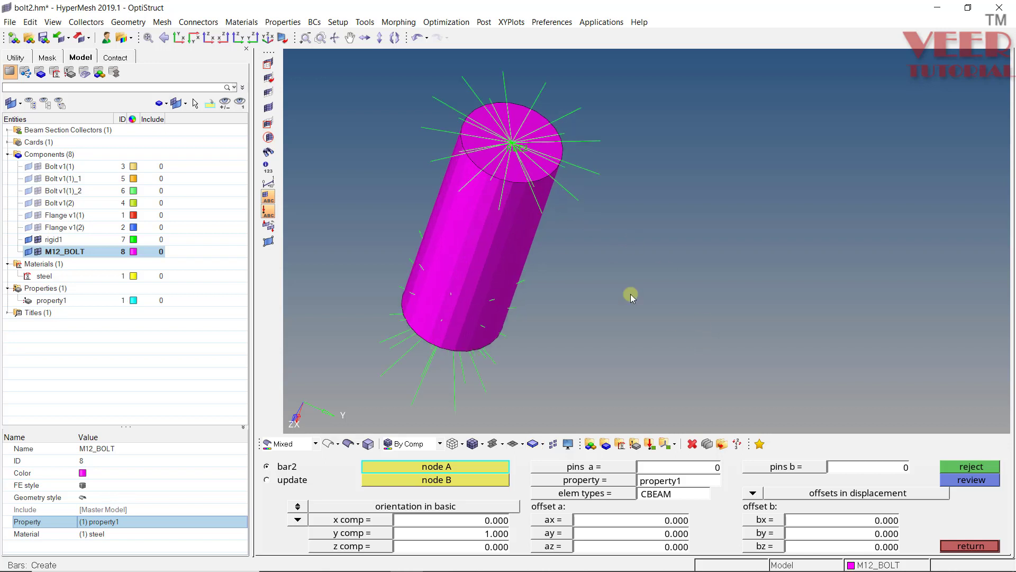
pyautogui.click(971, 545)
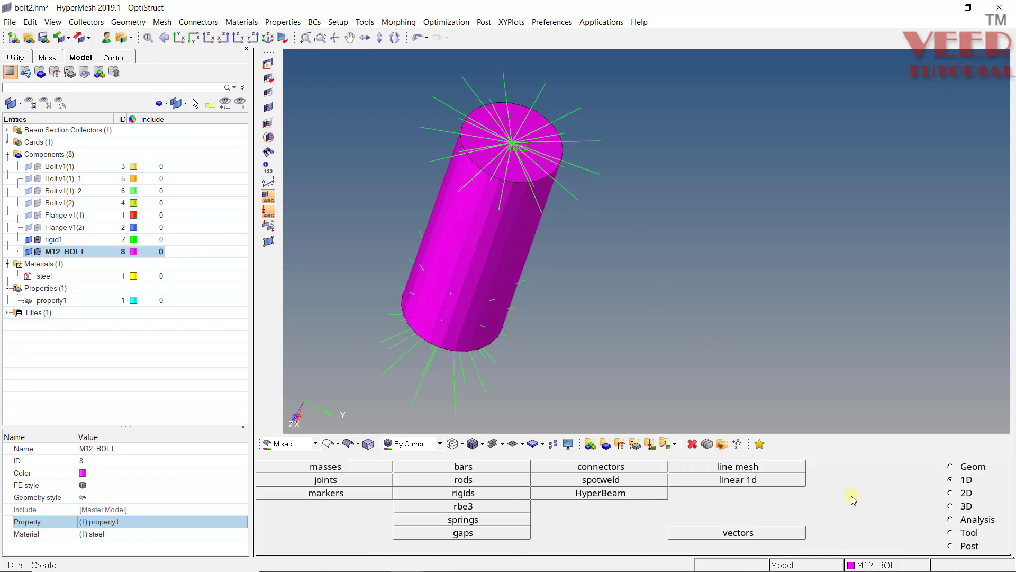
# - Restore the 1D traditional element representation and show the meshes of Flange v1(1) and Flange v1(2)
pyautogui.click(501, 445)
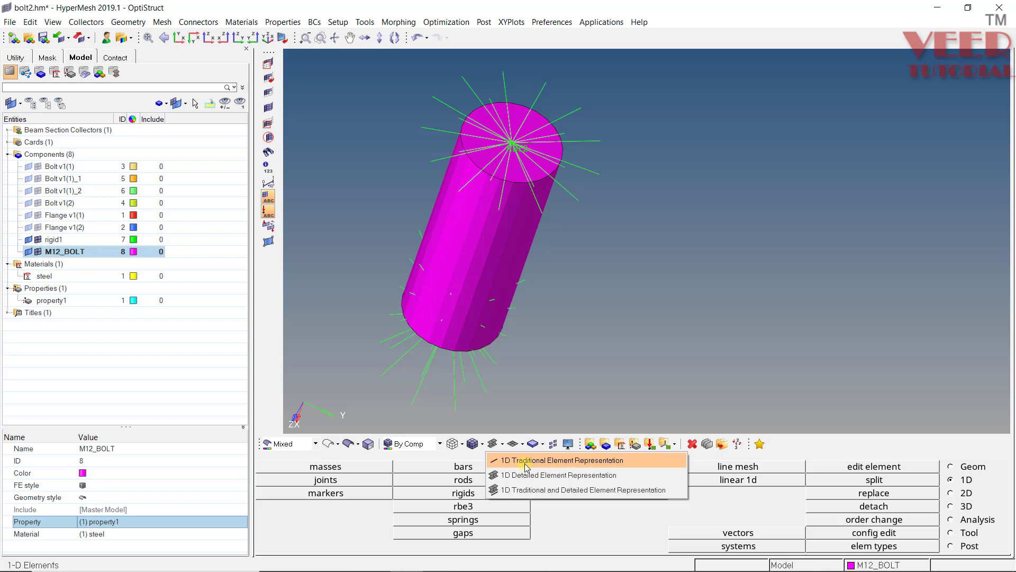
pyautogui.click(526, 461)
pyautogui.click(37, 215)
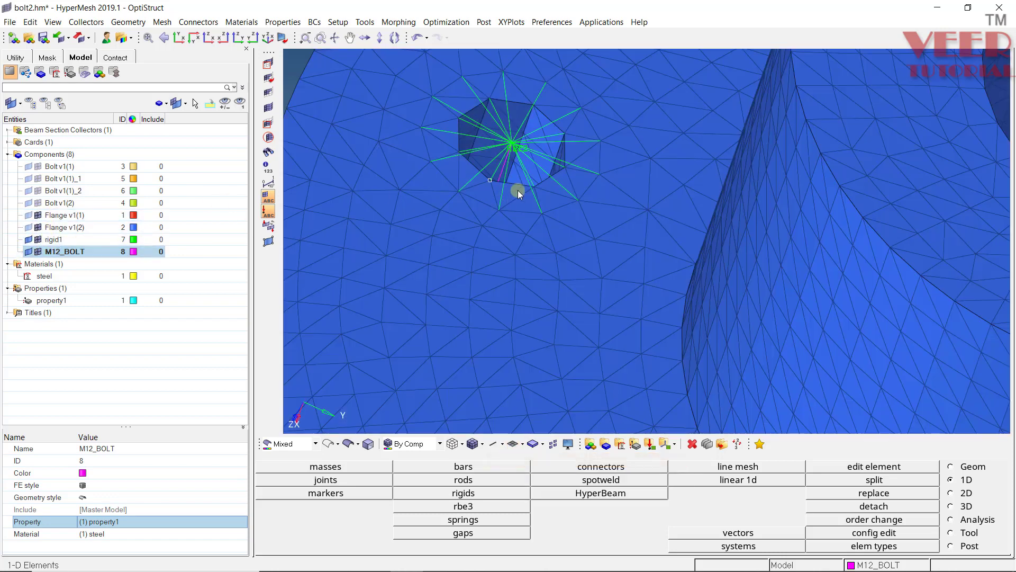
# - Examine the finished RBE2 and beam bolt connection within the full flange assembly from several angles
pyautogui.press('f')
pyautogui.keyDown('ctrl'); pyautogui.moveTo(501, 170); pyautogui.dragTo(545, 188); pyautogui.keyUp('ctrl')
pyautogui.keyDown('ctrl'); pyautogui.scroll(5, 546, 188); pyautogui.keyUp('ctrl')
pyautogui.keyDown('ctrl'); pyautogui.moveTo(645, 219); pyautogui.dragTo(723, 171); pyautogui.keyUp('ctrl')
pyautogui.keyDown('ctrl'); pyautogui.scroll(-8, 578, 319); pyautogui.keyUp('ctrl')
pyautogui.keyDown('ctrl'); pyautogui.scroll(6, 617, 301); pyautogui.keyUp('ctrl')
pyautogui.keyDown('ctrl'); pyautogui.scroll(-6, 619, 313); pyautogui.keyUp('ctrl')
pyautogui.keyDown('ctrl'); pyautogui.moveTo(617, 317); pyautogui.dragTo(521, 203); pyautogui.keyUp('ctrl')
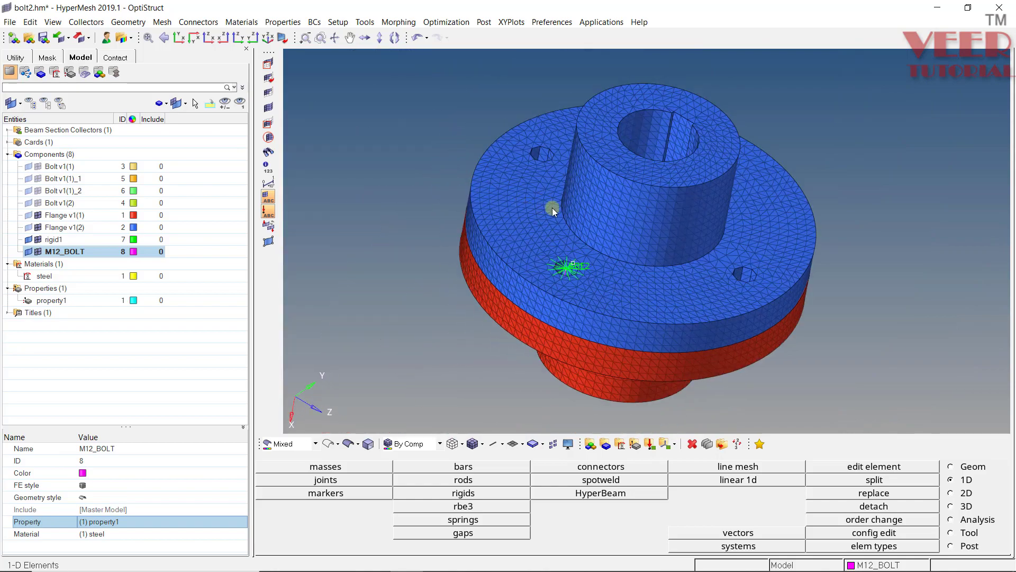